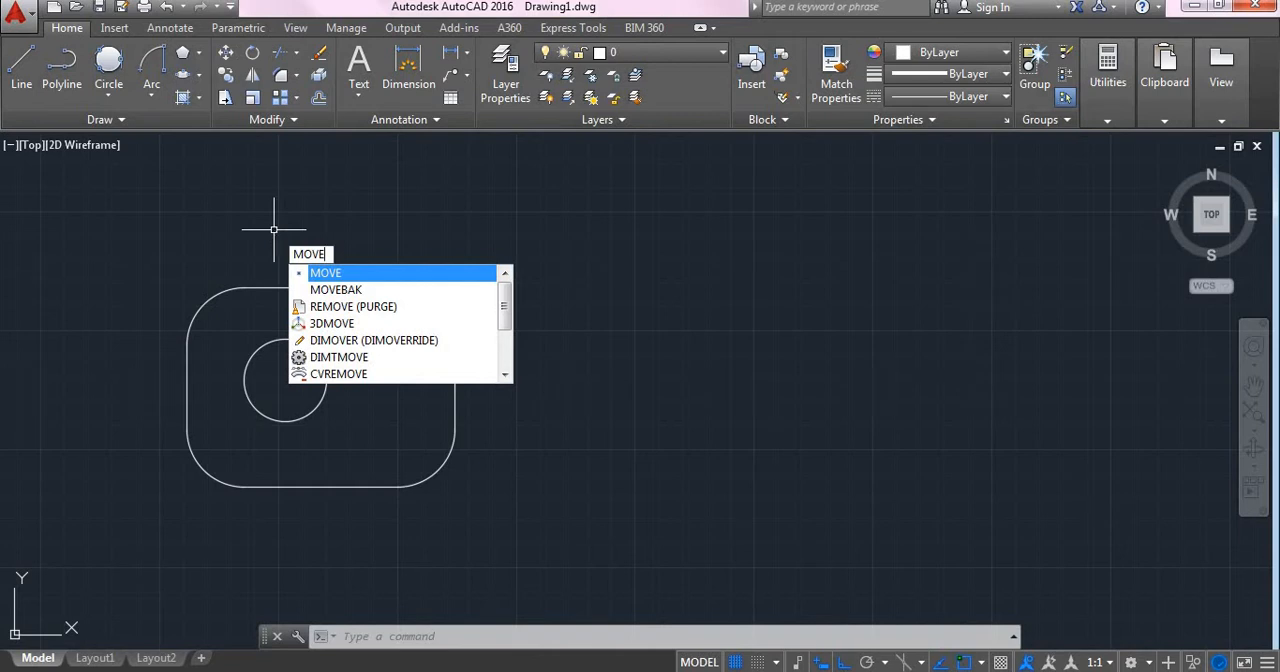
- Move the rounded rectangle horizontally to the right of the circle, using the midpoint of its left edge as base point
key("Return")
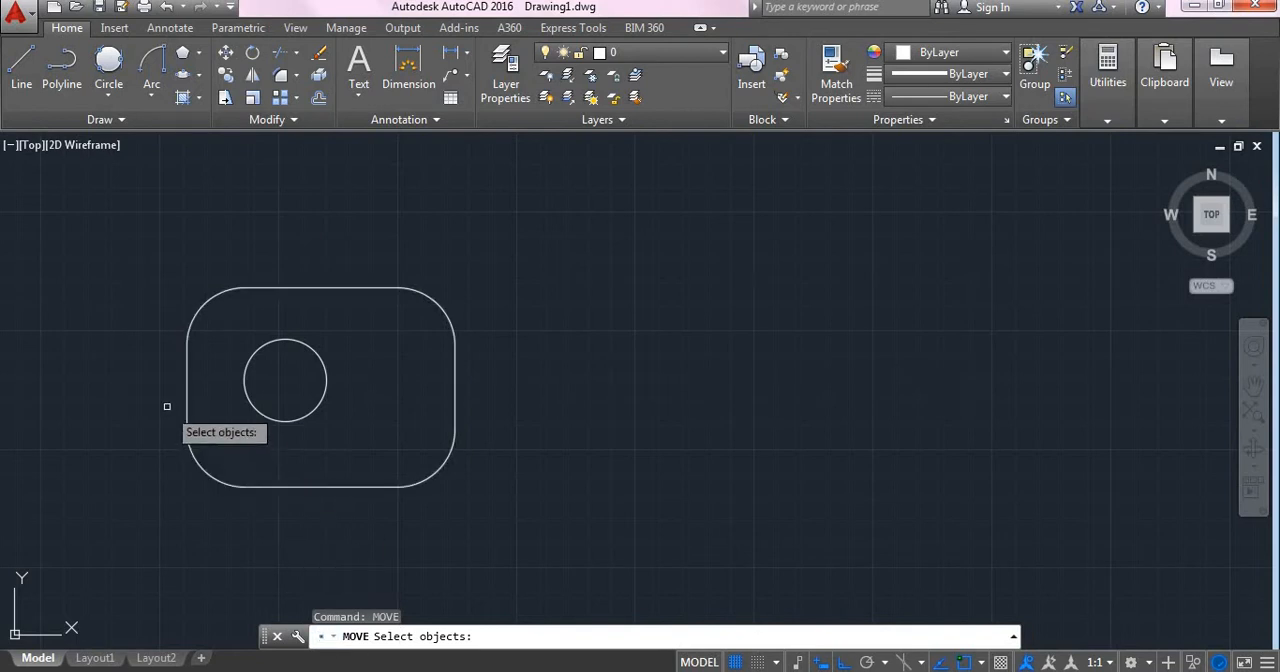
left_click(268, 288)
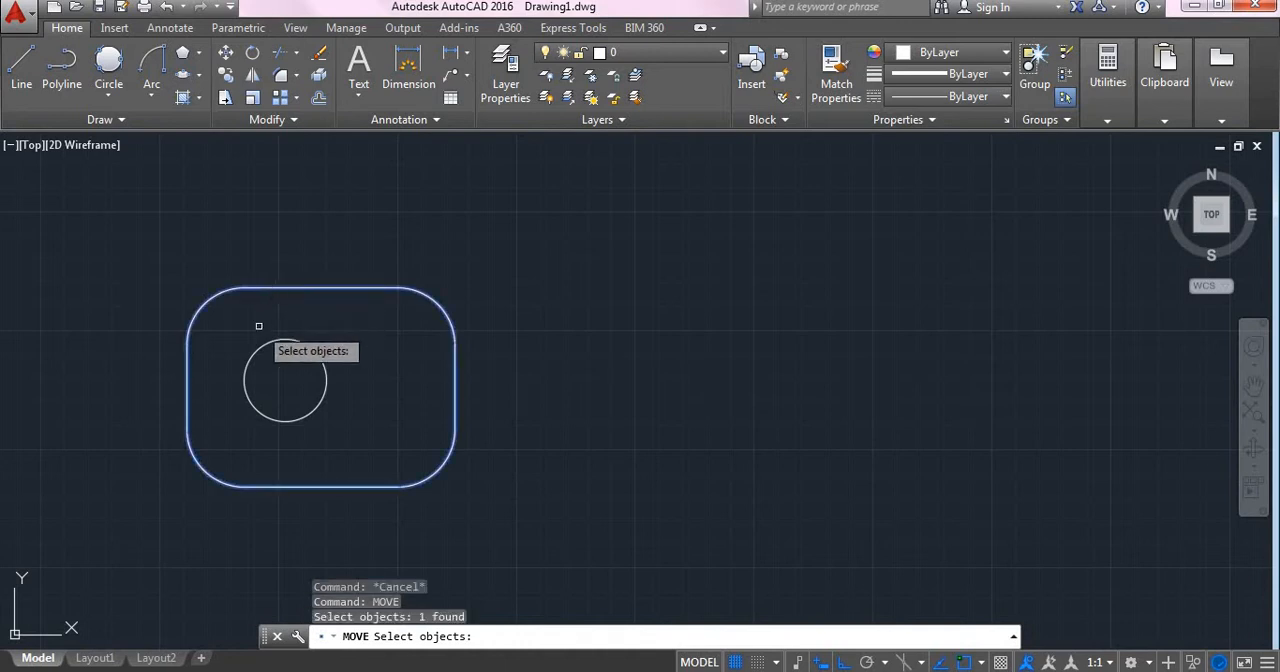
key("Return")
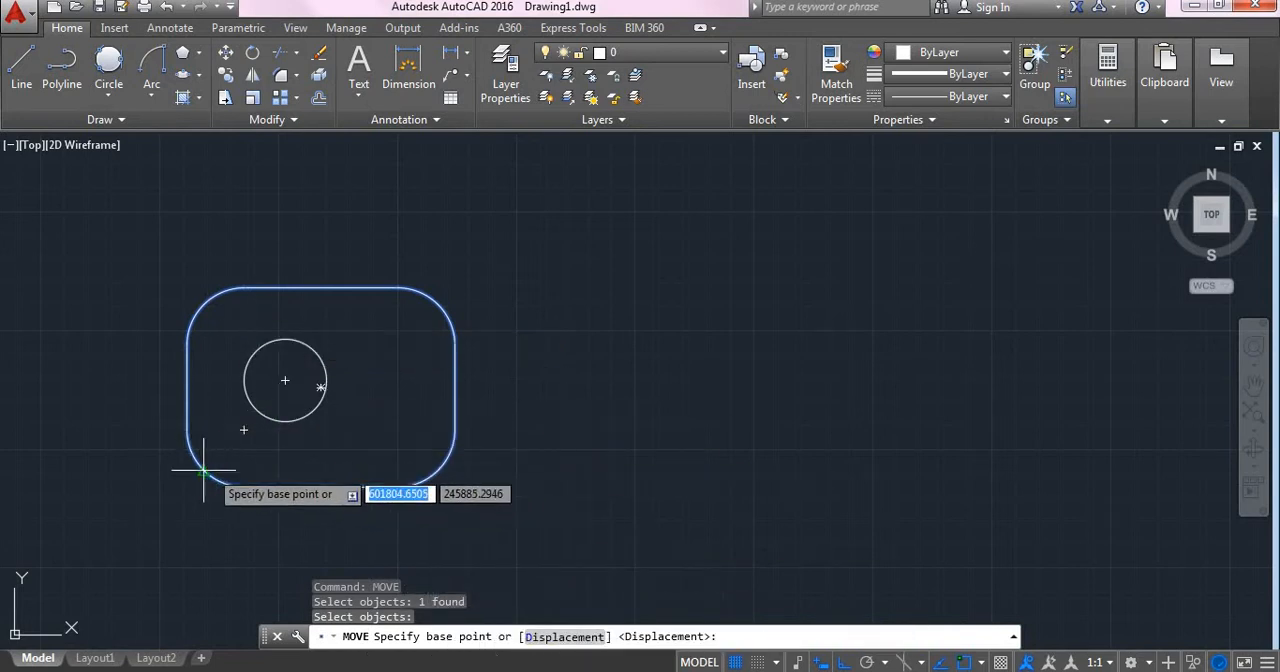
left_click(187, 387)
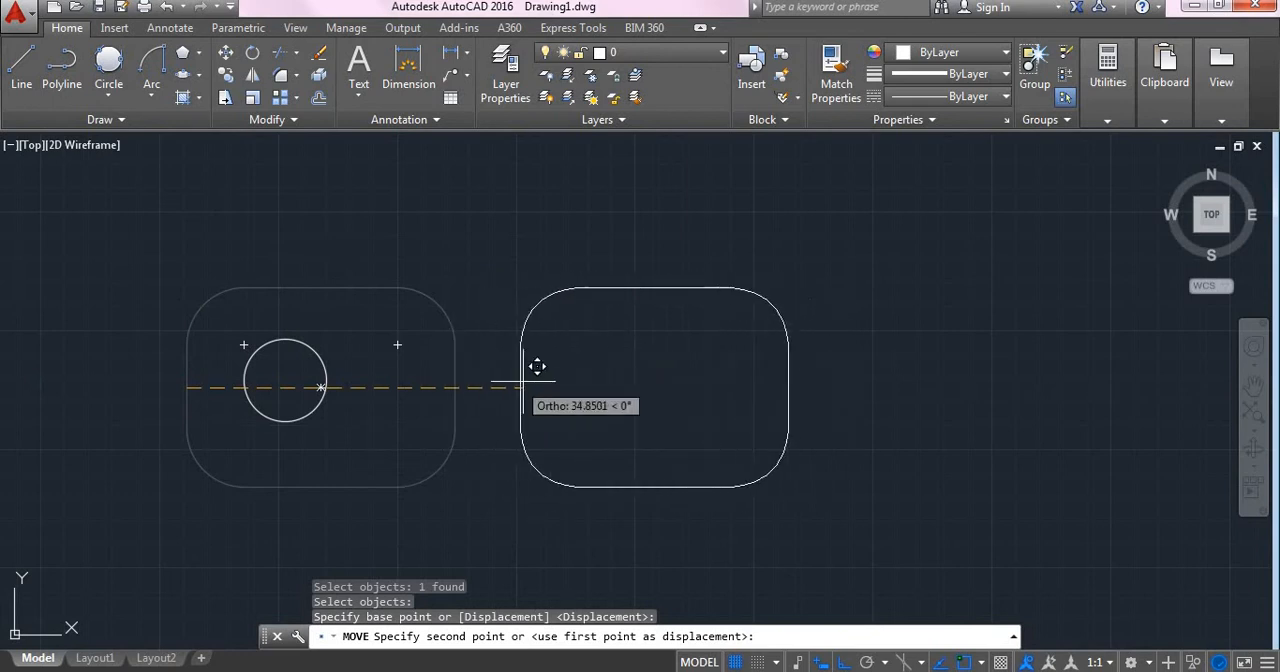
left_click(603, 386)
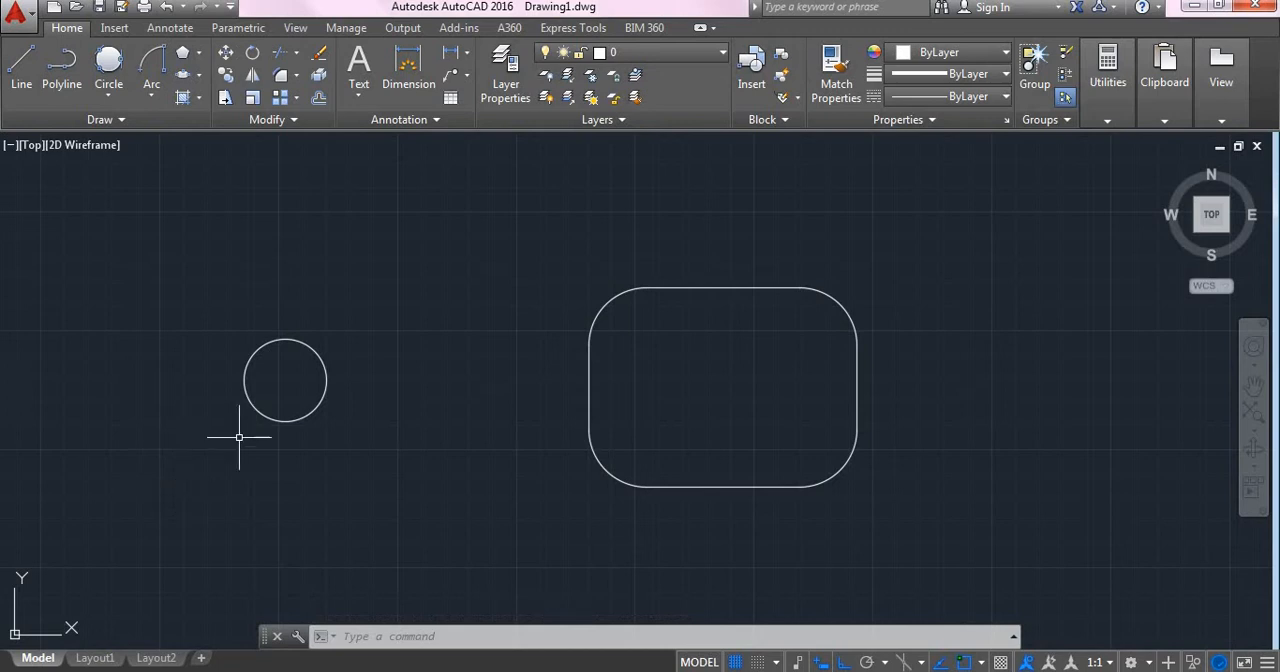
- Delete the rounded rectangle to the right of the circle
left_click(584, 201)
left_click(985, 572)
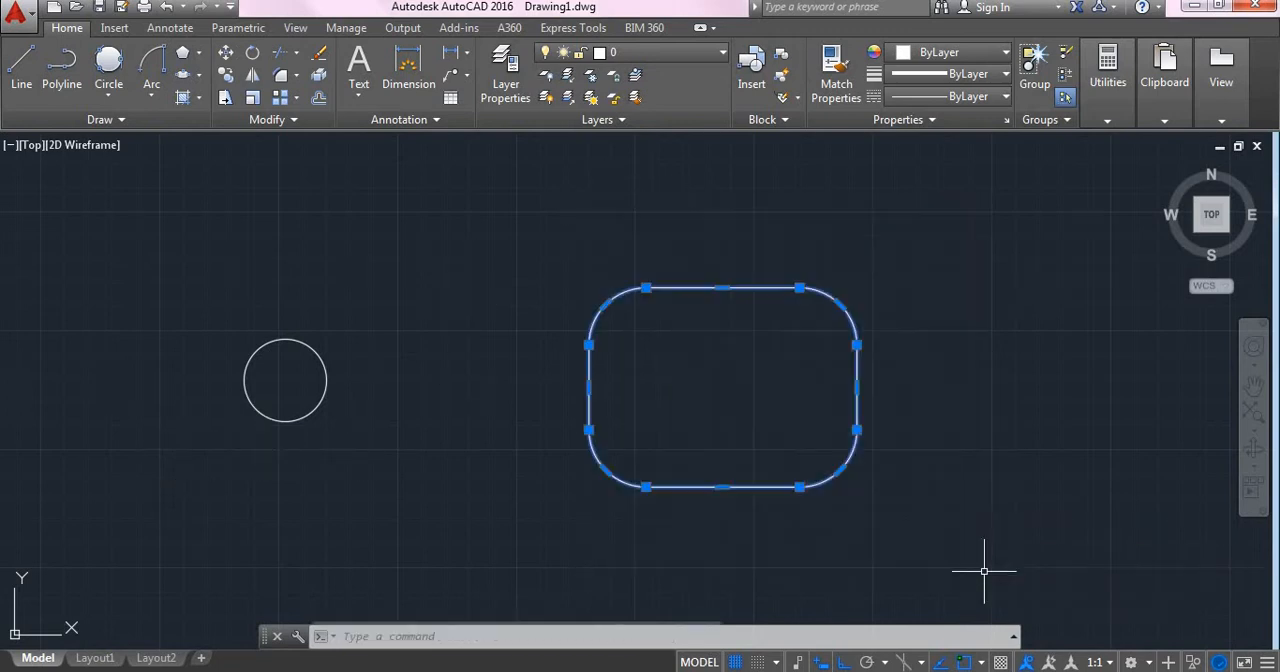
key("Delete")
- Draw a closed, eight-sided stepped outline with an arm projecting to the right, using orthogonal lines in the empty area right of the circle
type("l")
key("Return")
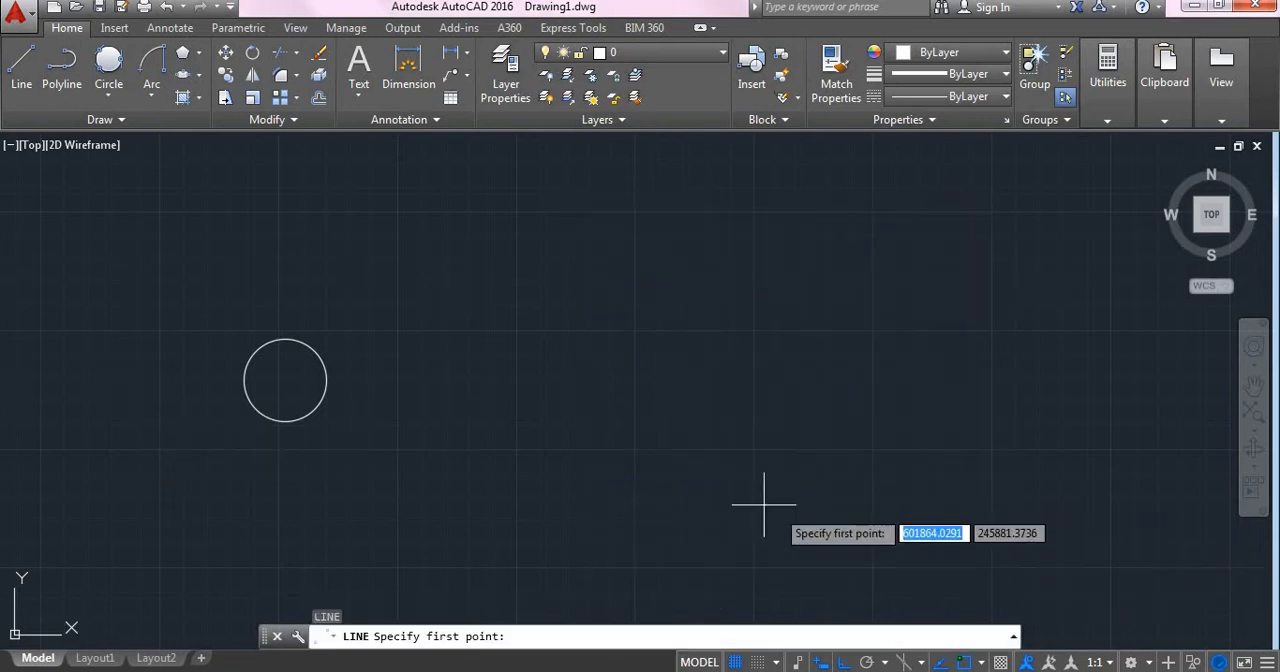
left_click(668, 510)
left_click(668, 252)
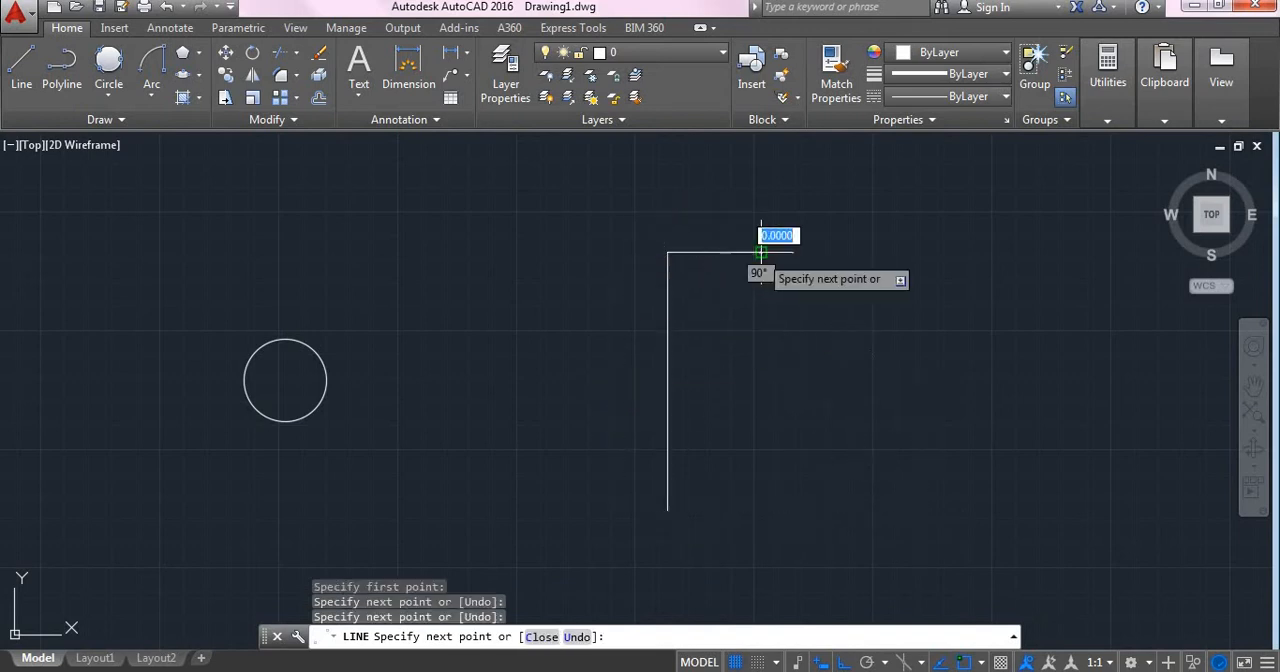
left_click(761, 252)
left_click(761, 334)
left_click(834, 335)
left_click(834, 410)
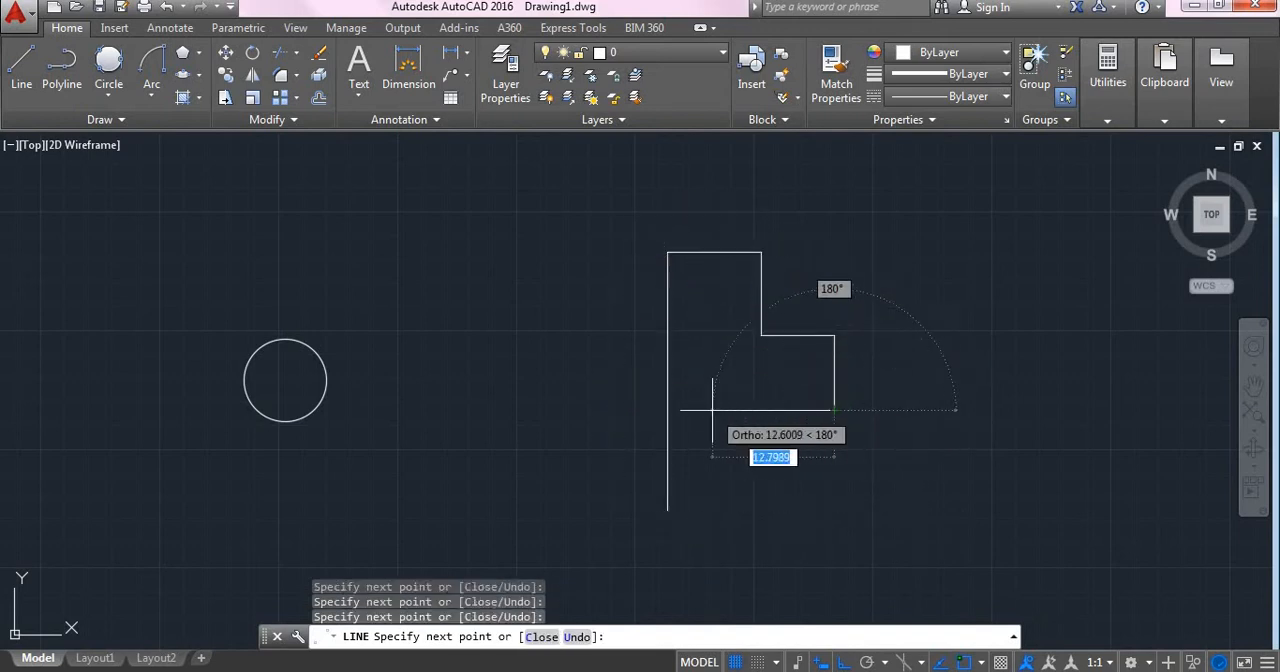
left_click(712, 410)
left_click(712, 510)
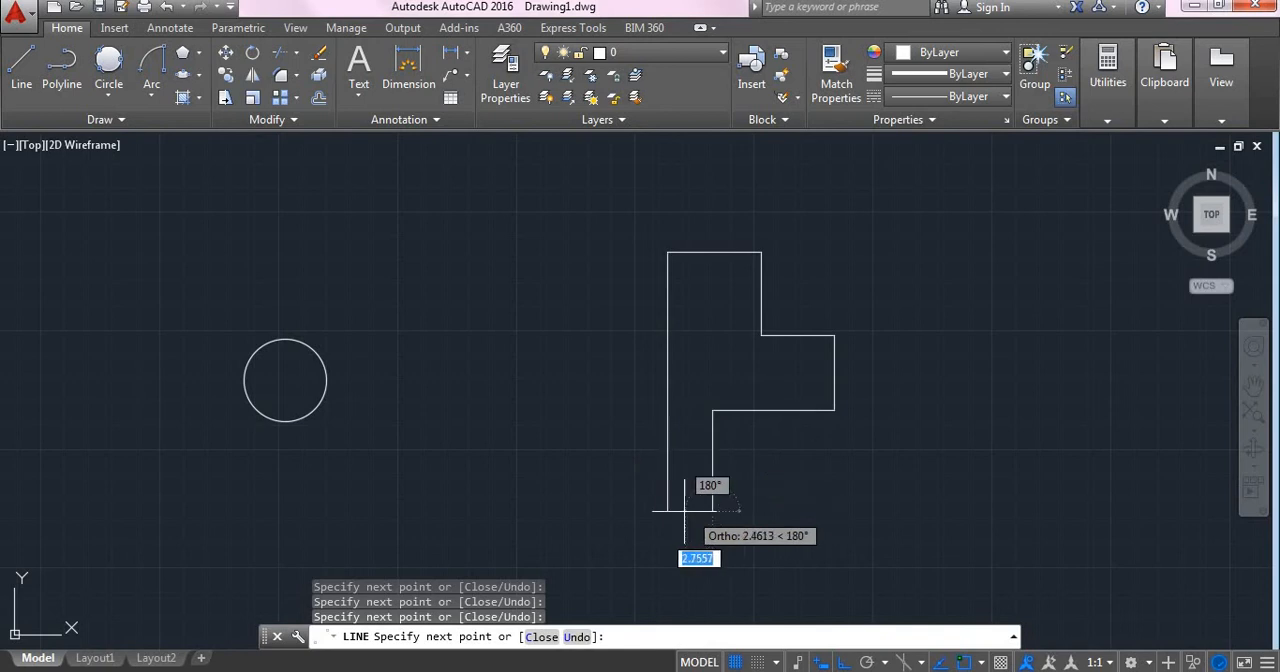
left_click(668, 510)
key("Escape")
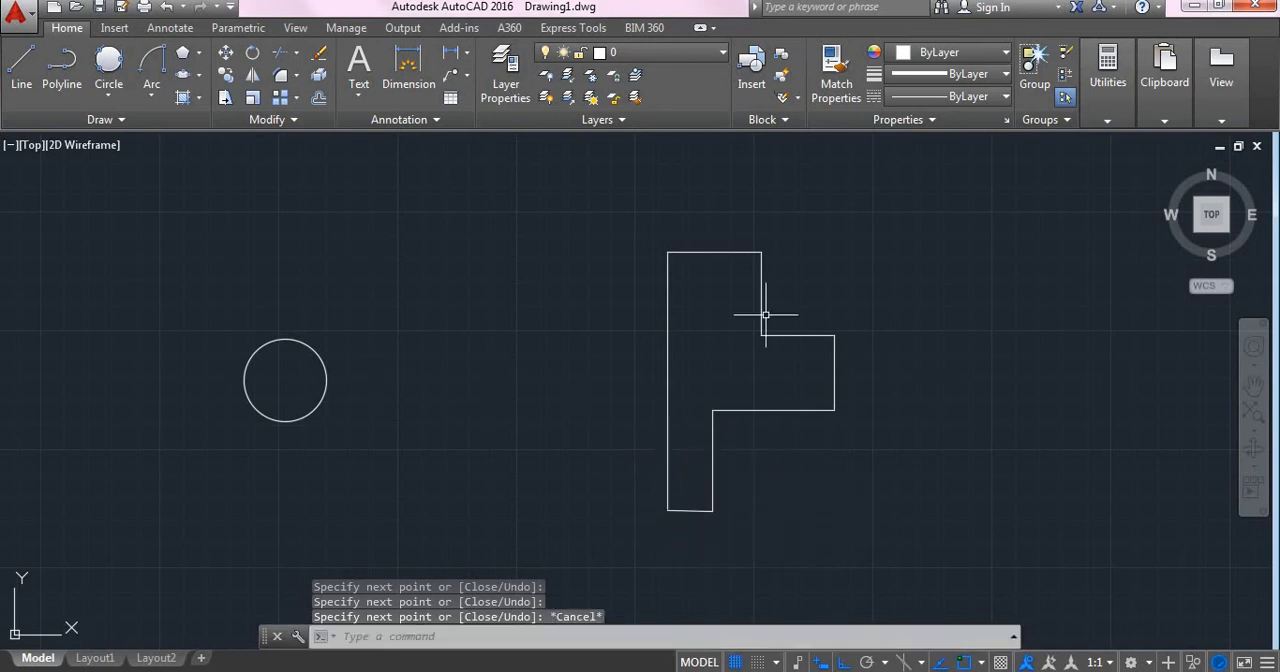
- Rotate the whole stepped outline by 90 degrees about the lower-right corner of its projecting arm
middle_click_drag(837, 500, 670, 446)
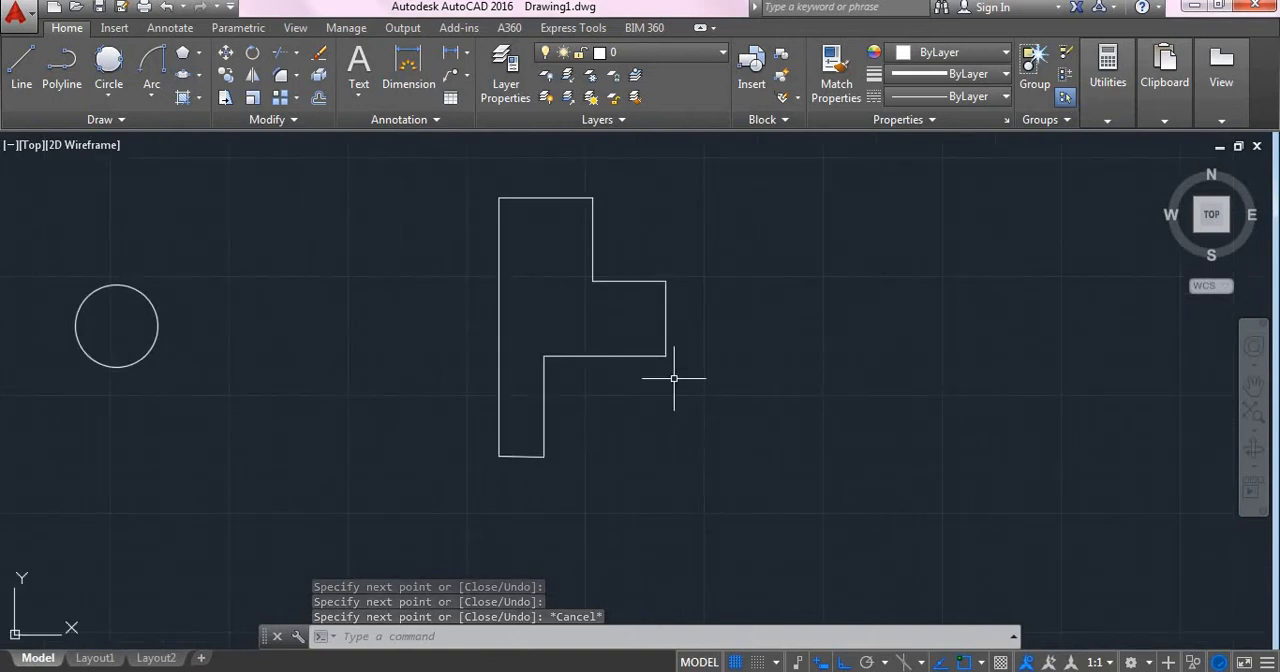
left_click(251, 54)
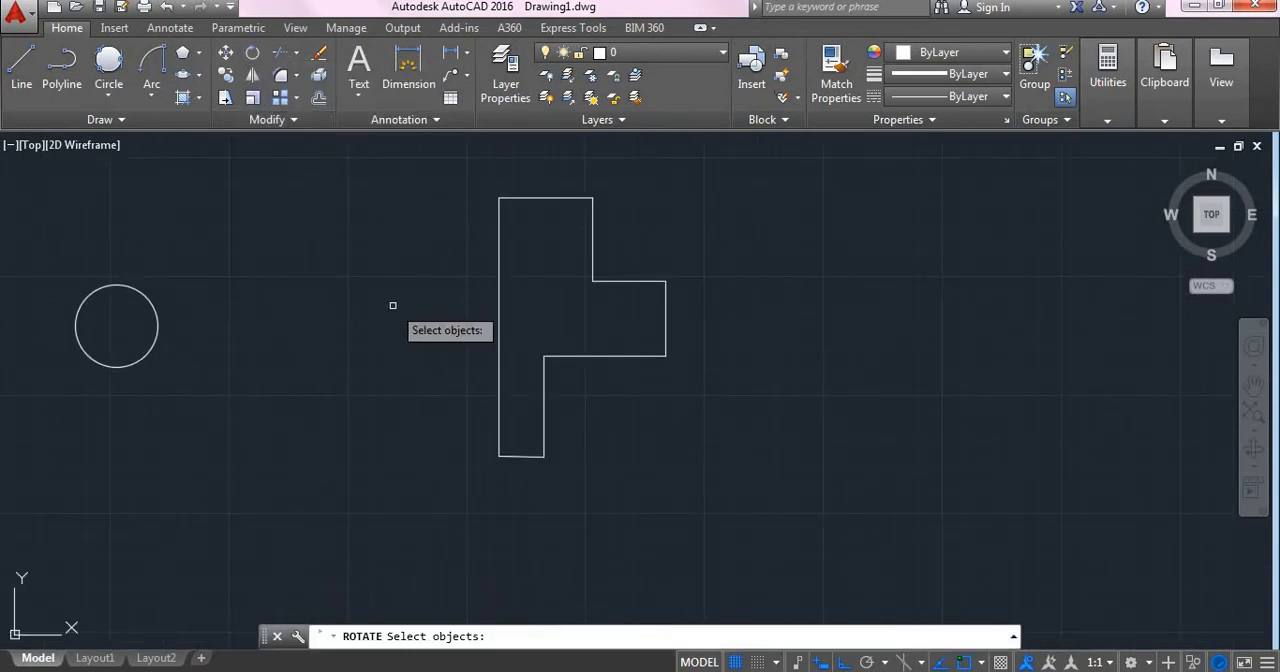
left_click(452, 163)
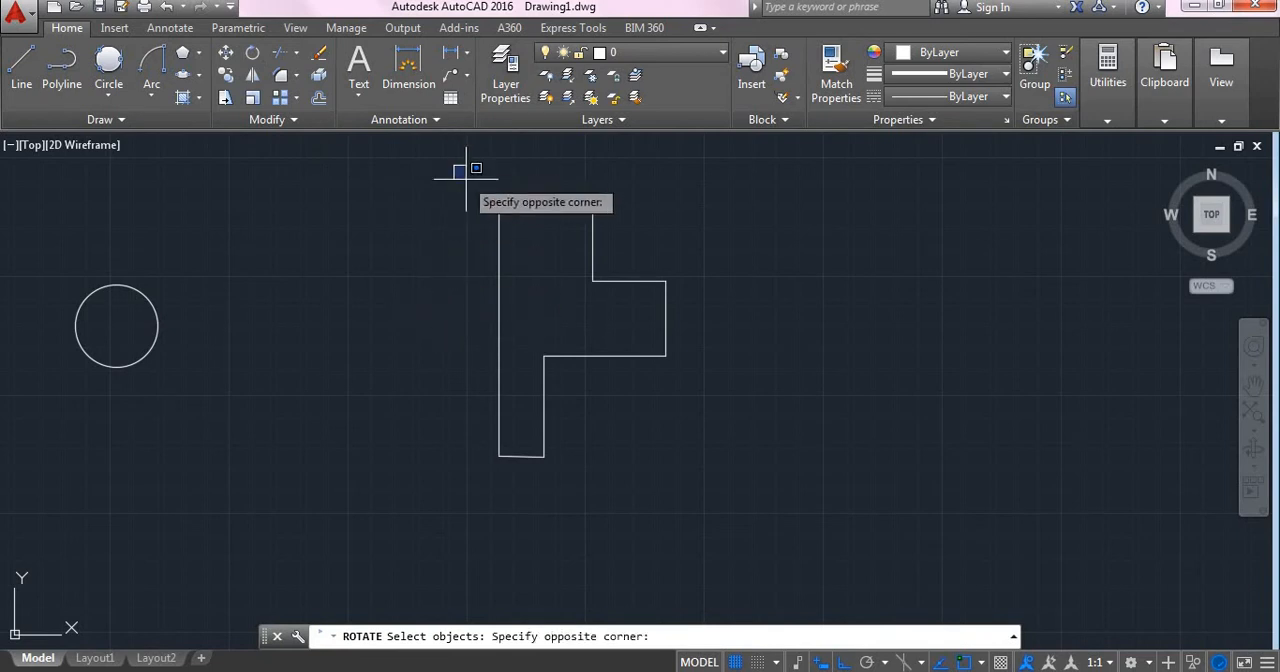
left_click(686, 452)
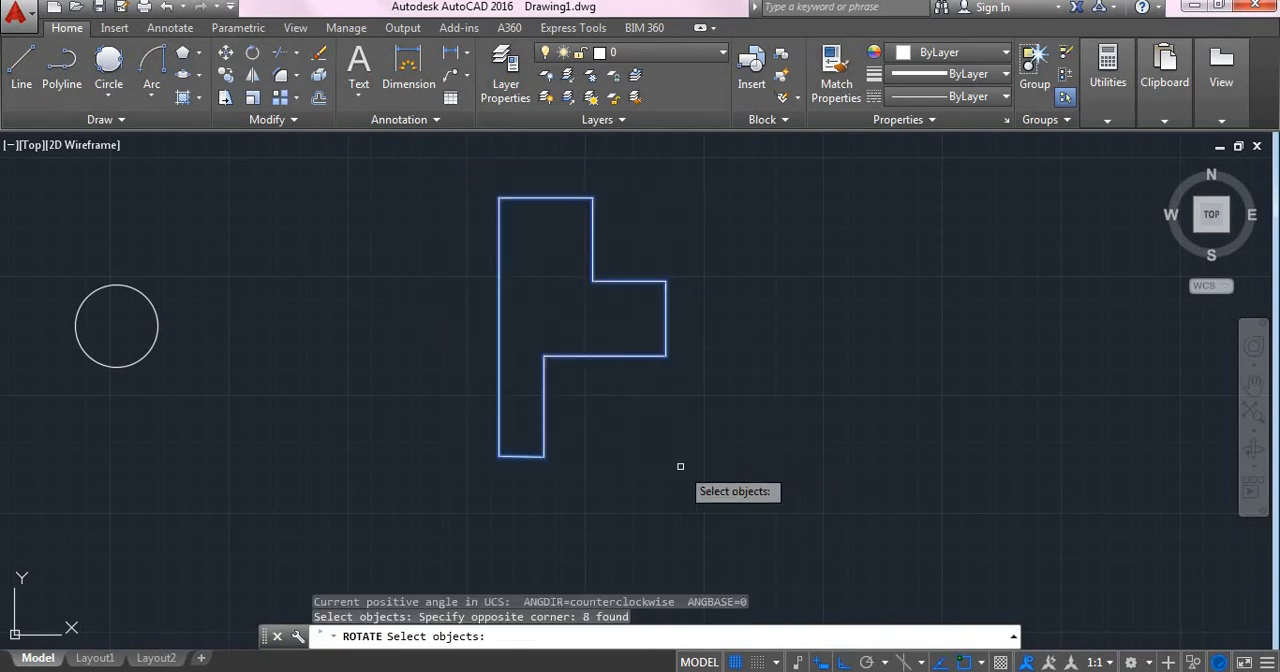
key("Return")
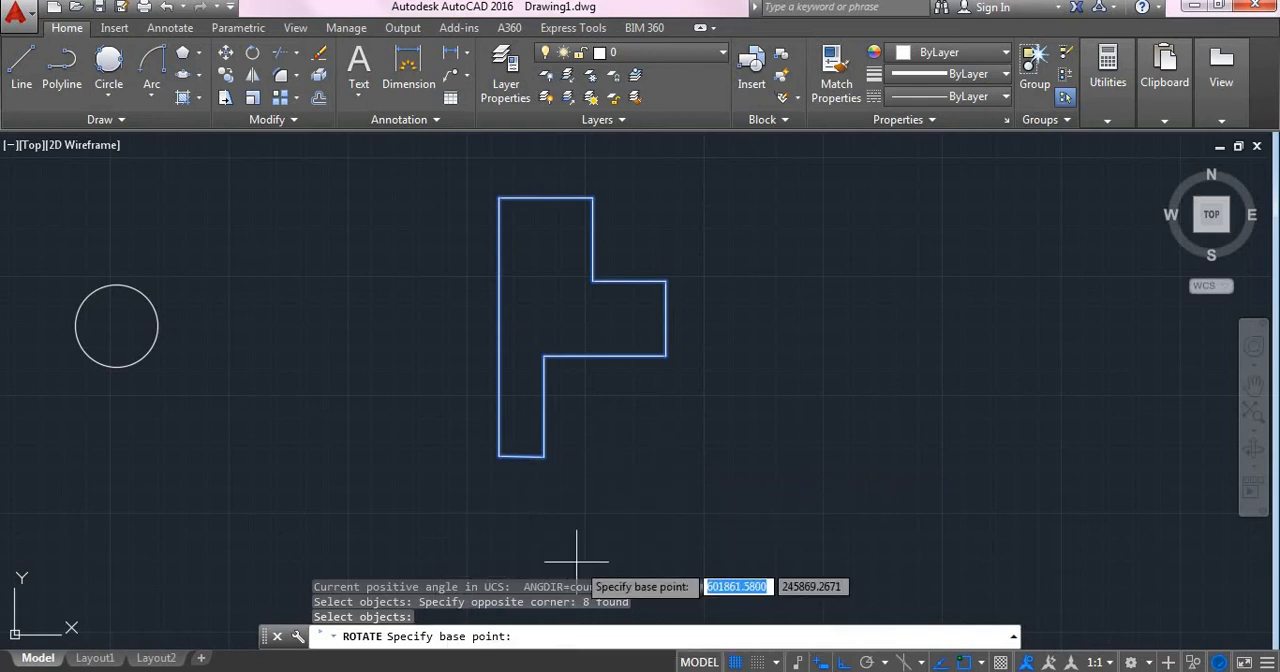
left_click(666, 356)
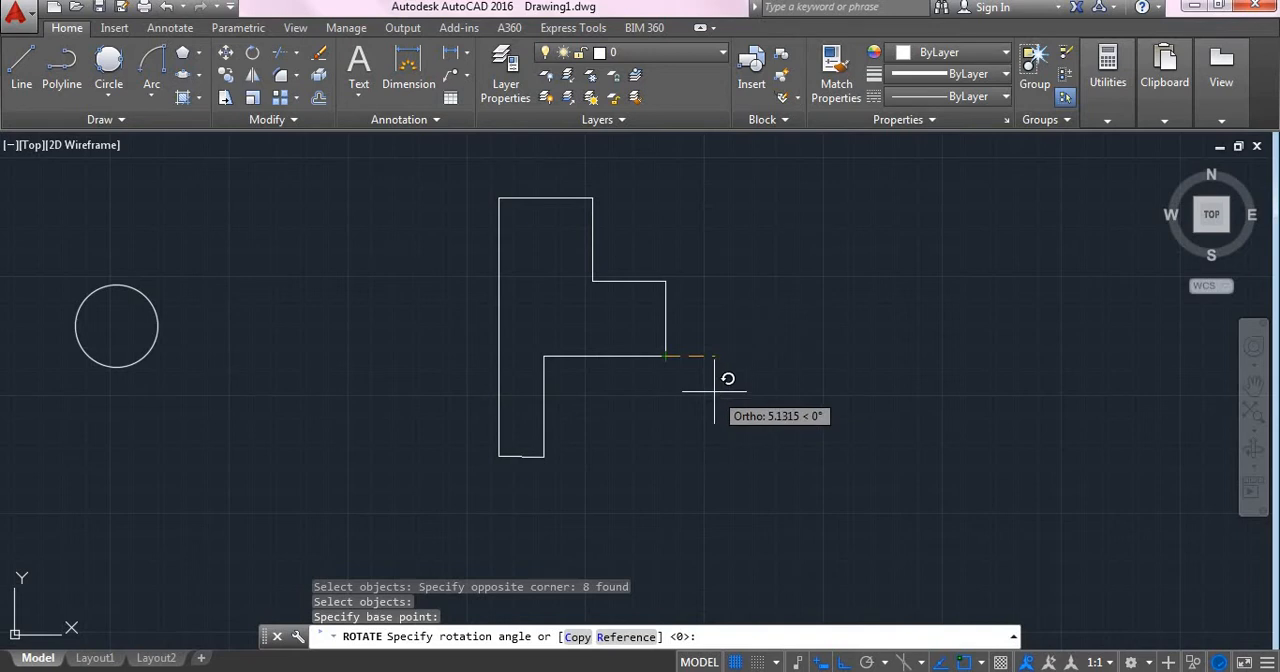
type("9")
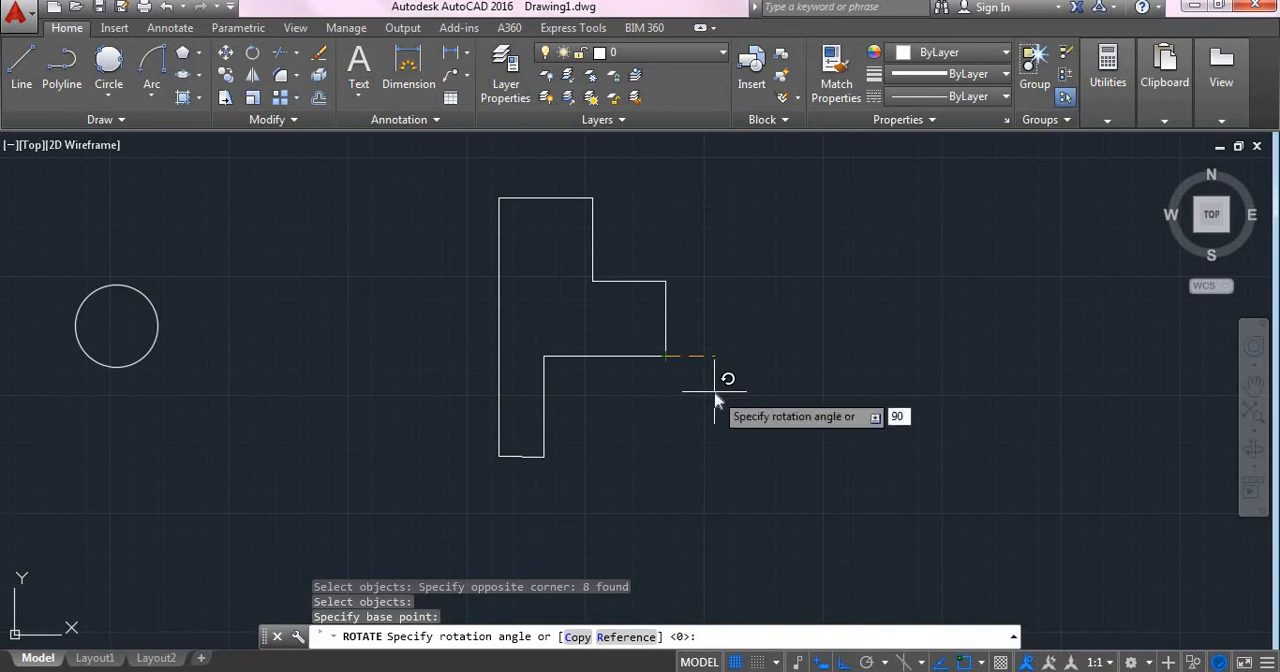
type("0")
key("Return")
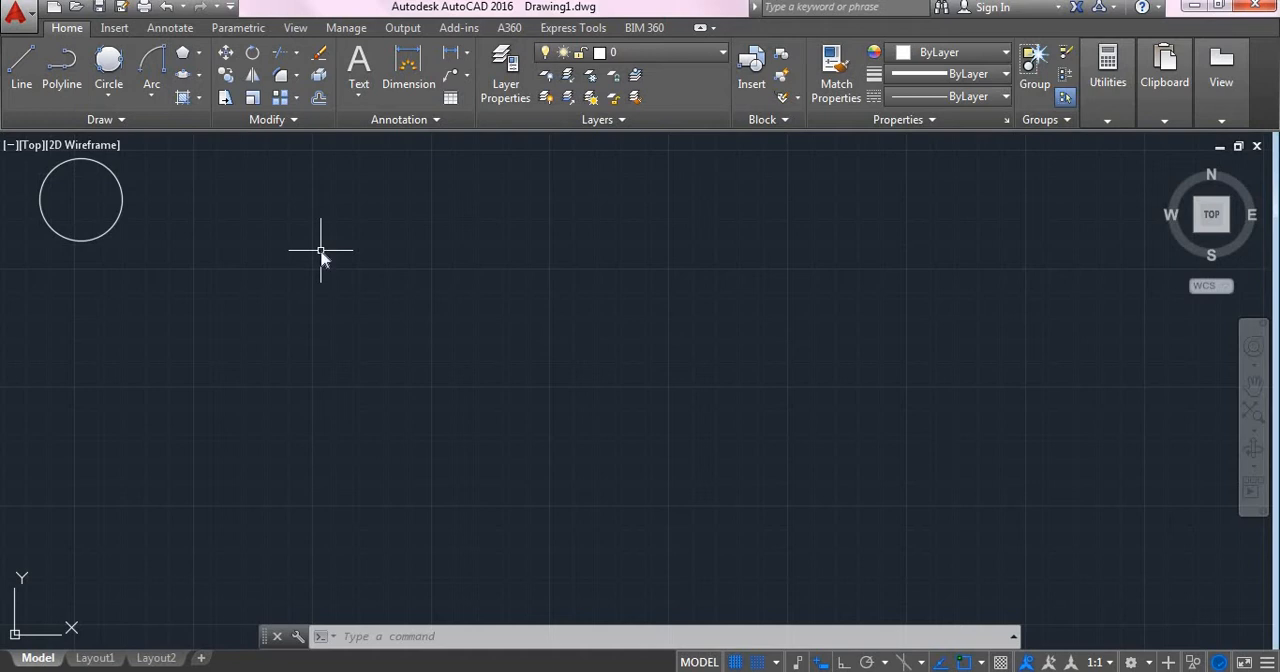
- Draw a wide rectangle with 6-unit filleted corners in the empty area below and right of the circle
type("rec")
key("Return")
left_click(374, 325)
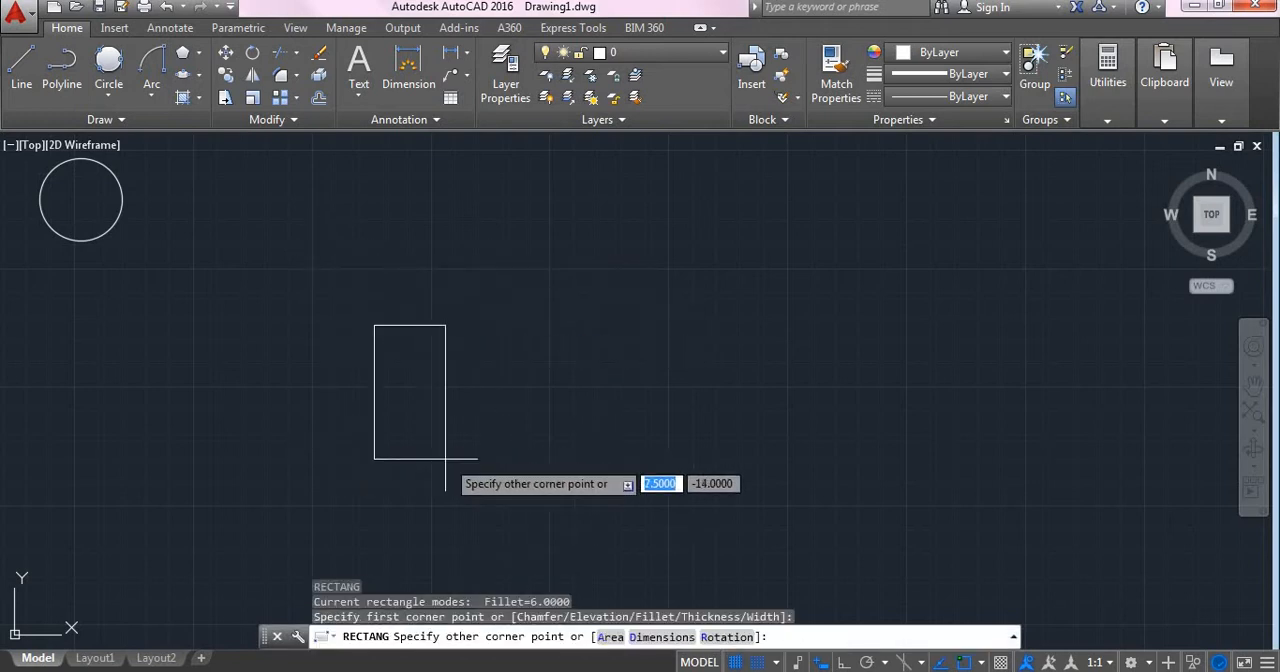
left_click(826, 530)
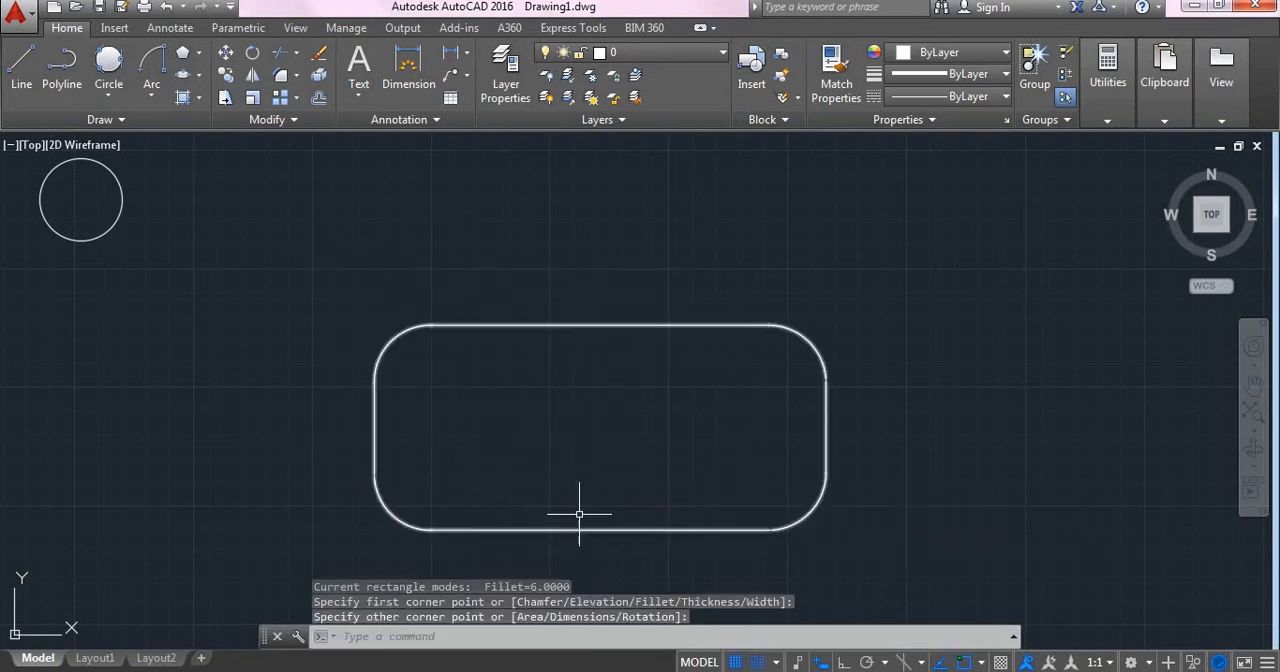
- Draw a five-segment zigzag line across the rounded rectangle, starting and ending above its top edge
type("l")
key("Return")
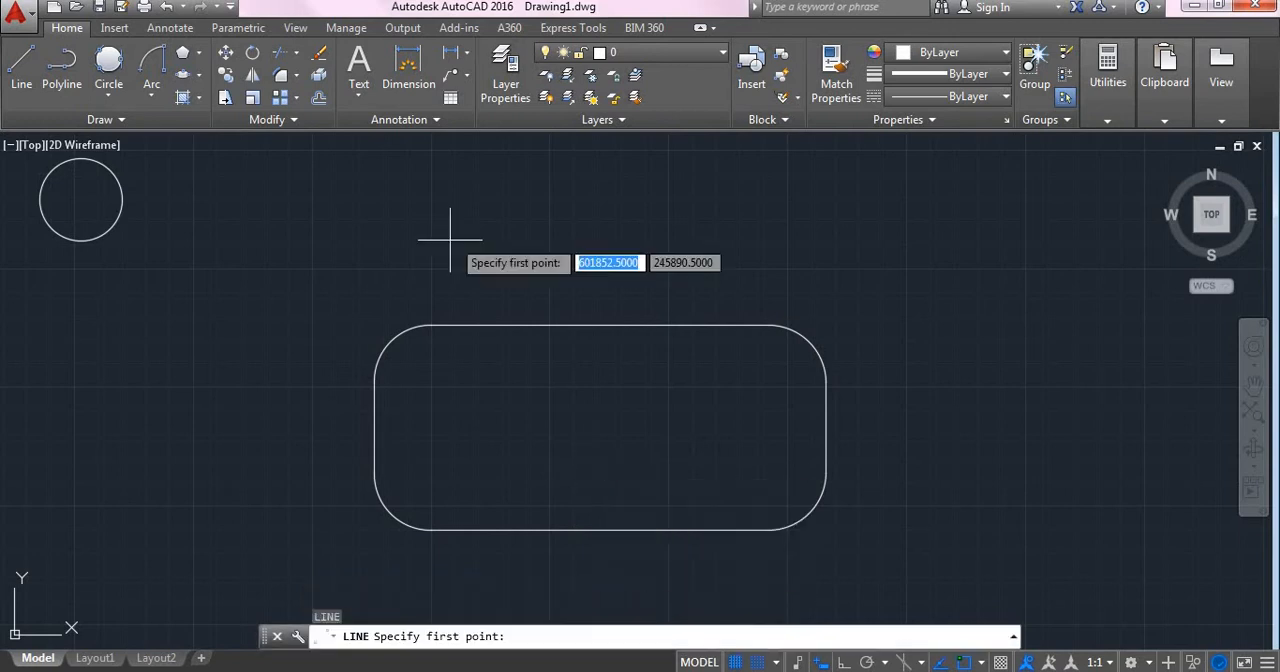
left_click(450, 240)
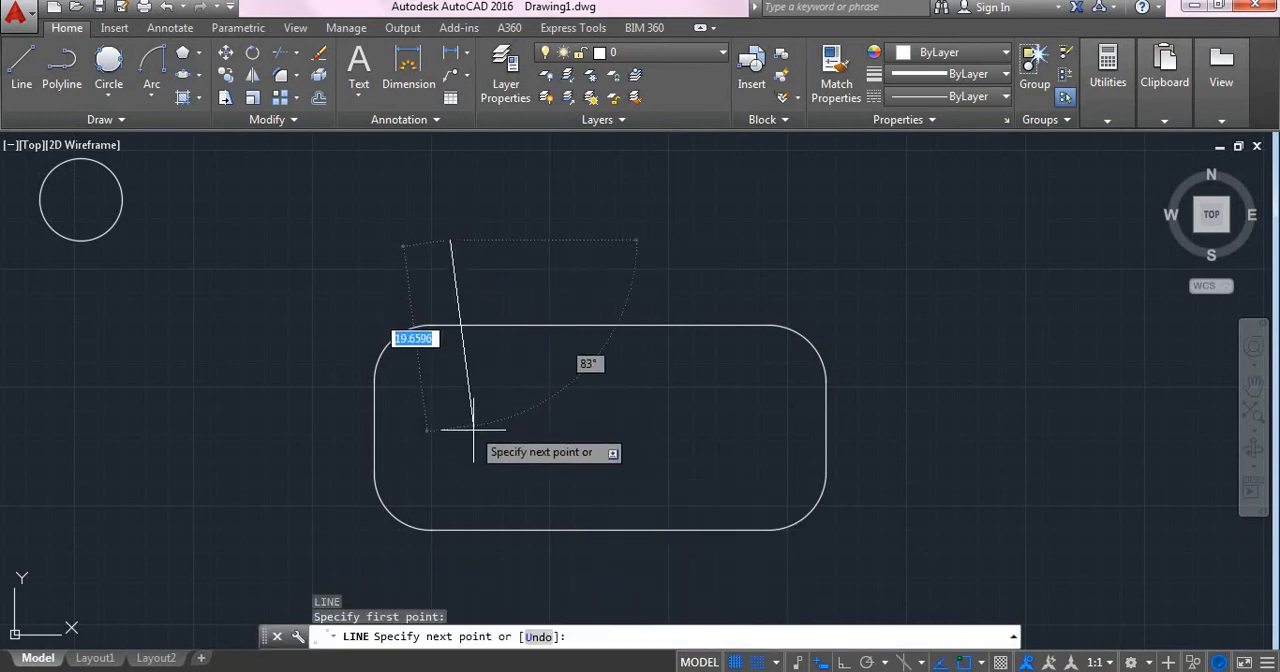
left_click(455, 567)
left_click(636, 450)
left_click(788, 587)
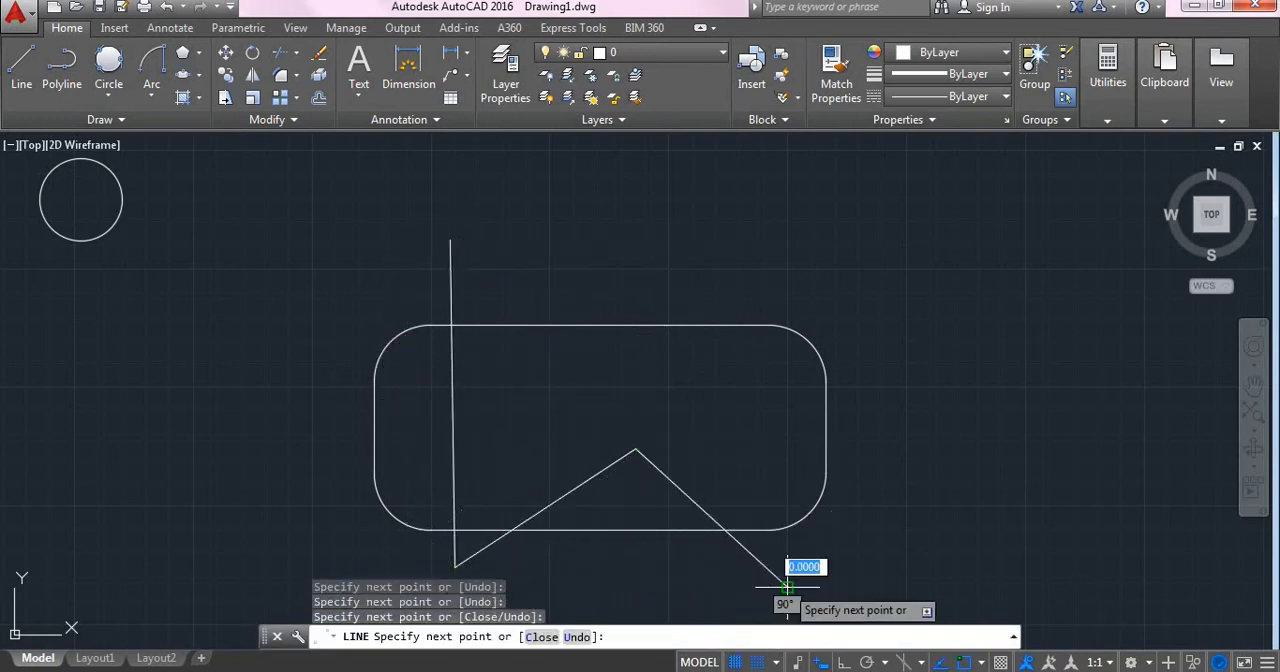
left_click(906, 457)
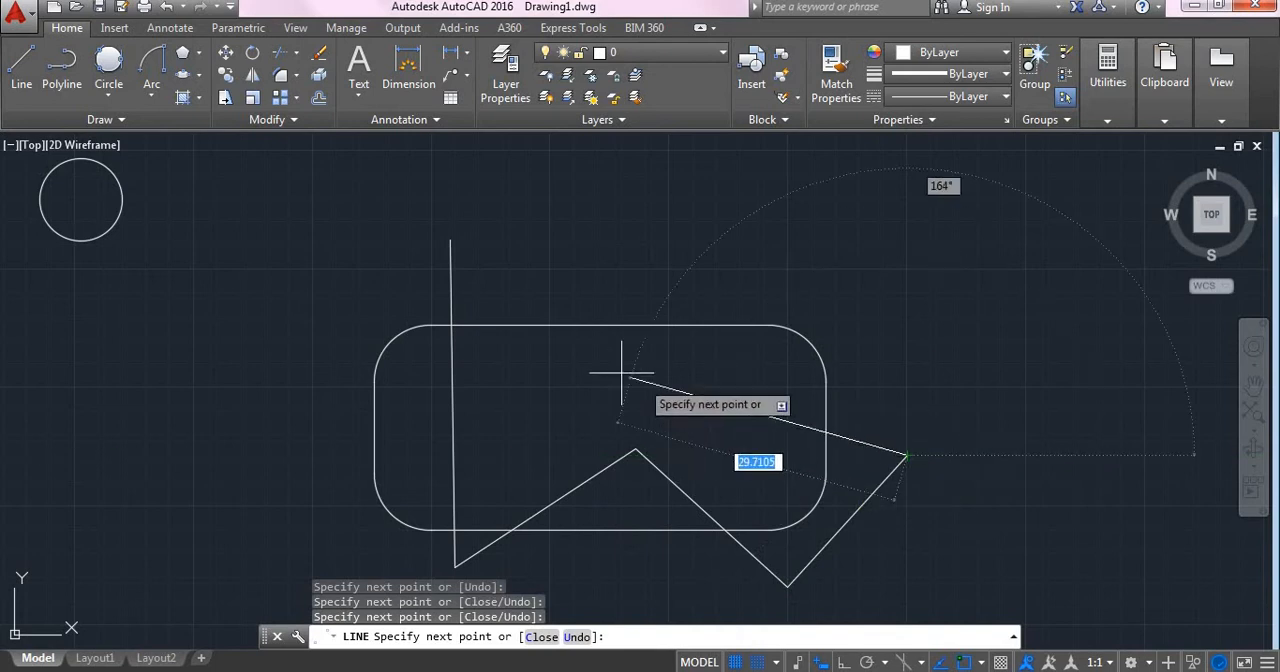
left_click(530, 288)
key("Return")
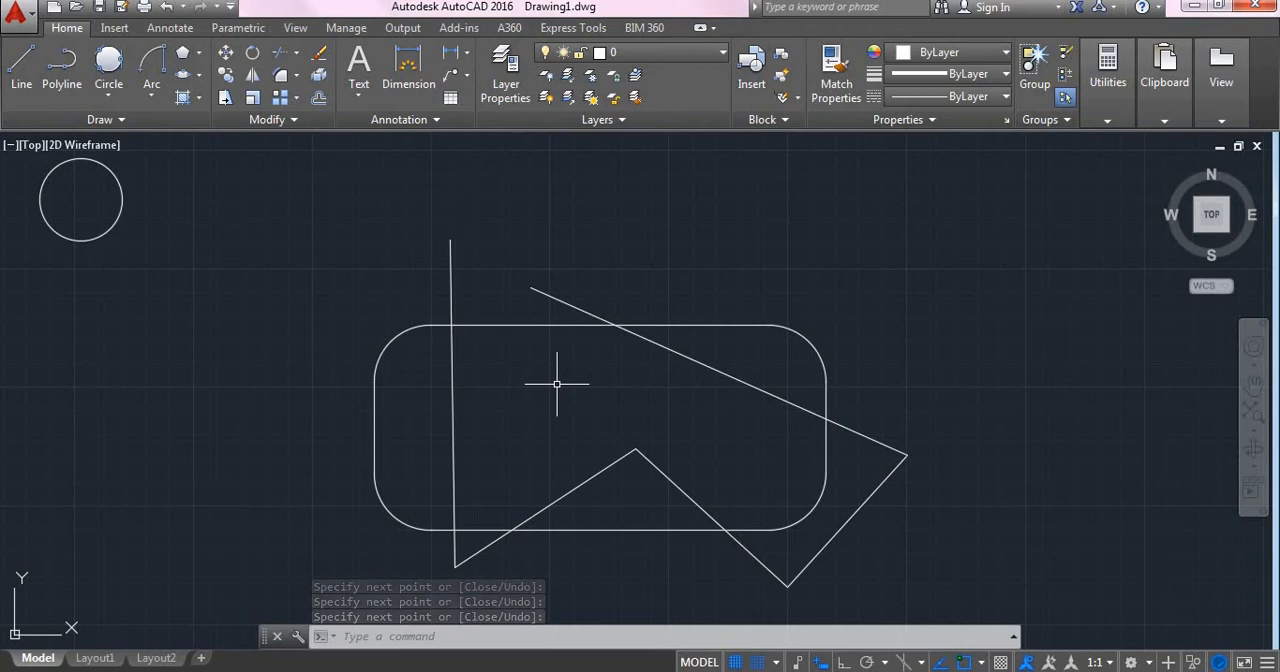
- Trim away all zigzag line portions inside the rounded rectangle, using all objects as cutting edges
type("TR")
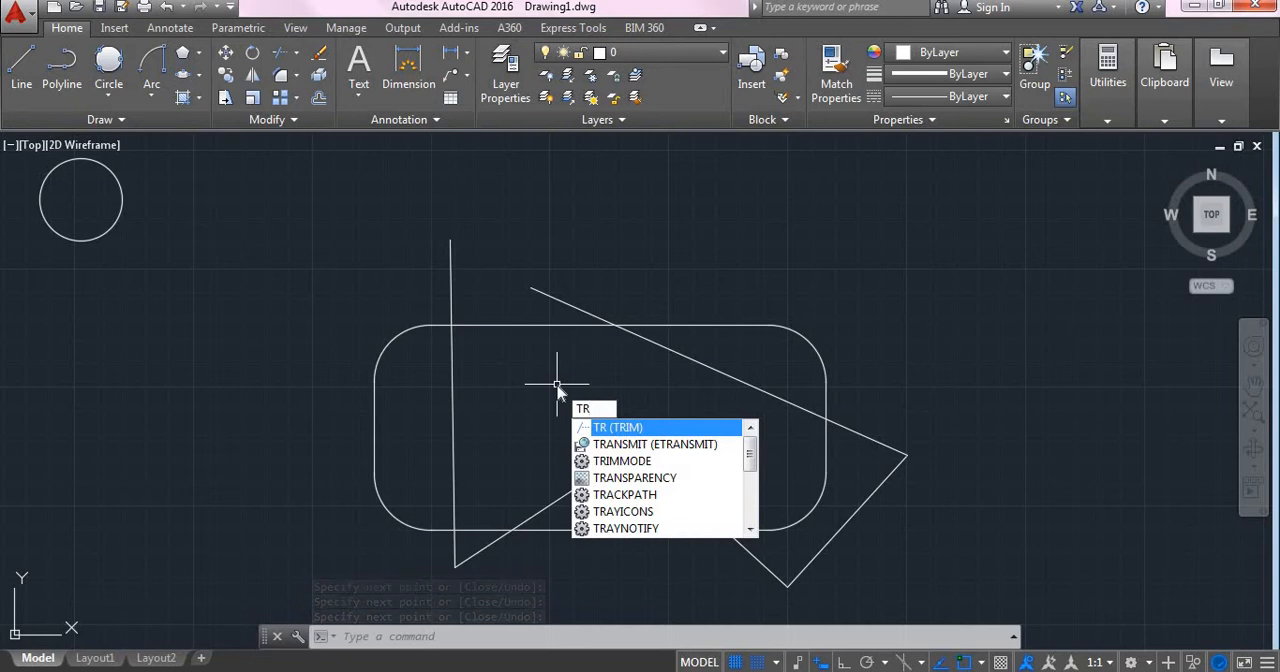
key("Return")
key("Return")
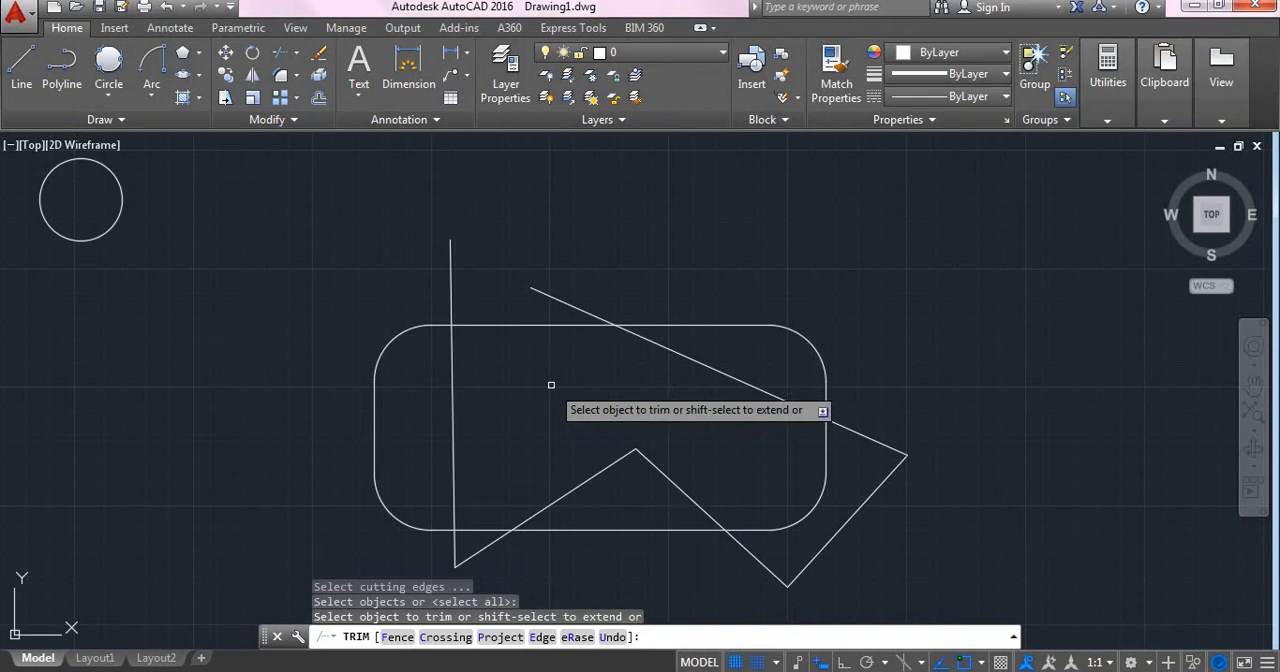
left_click(451, 380)
left_click(568, 488)
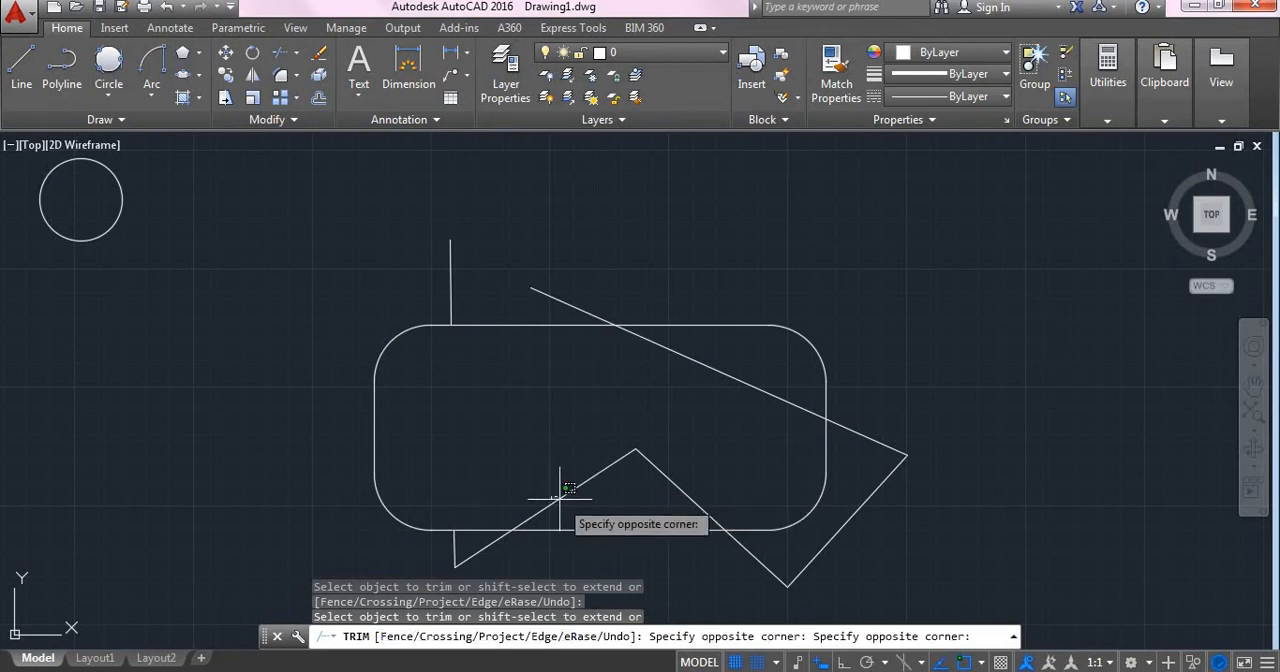
left_click(563, 499)
left_click(688, 495)
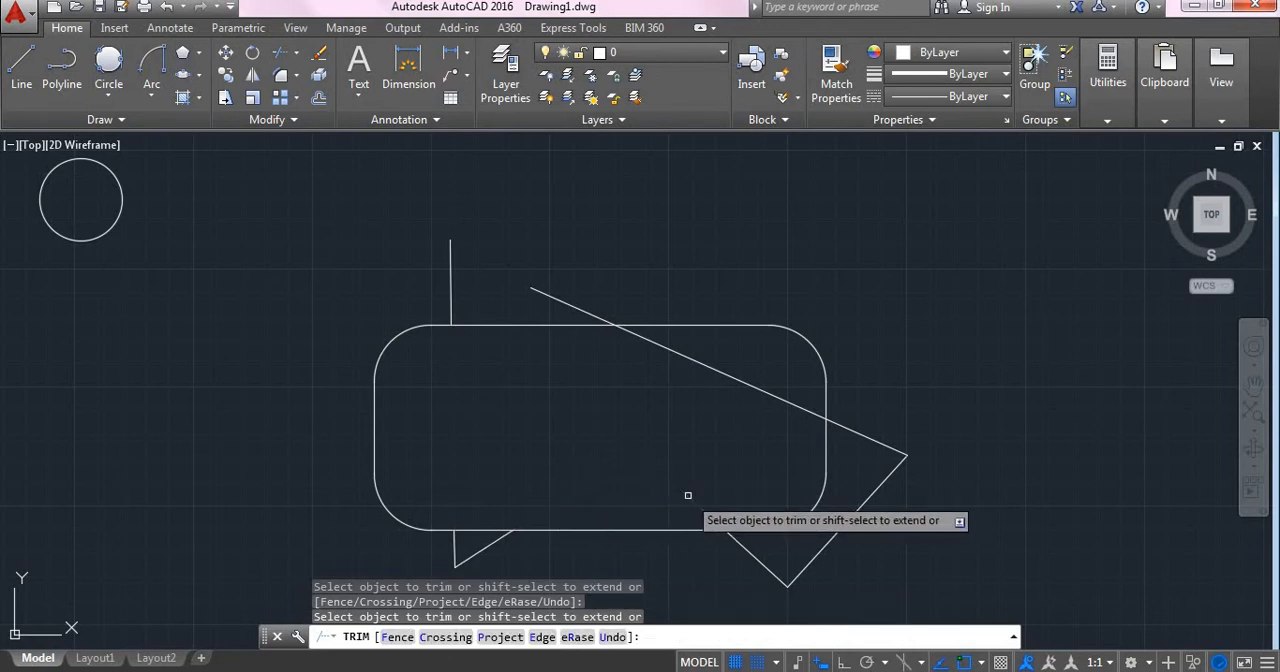
left_click(778, 397)
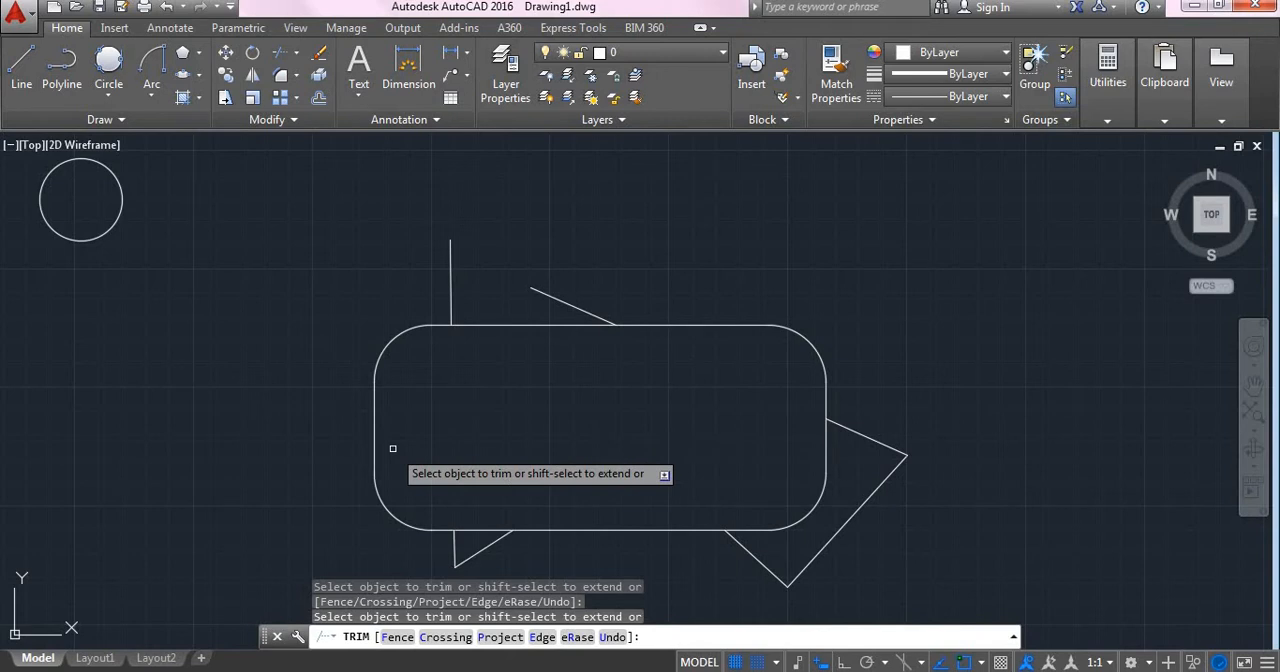
key("Return")
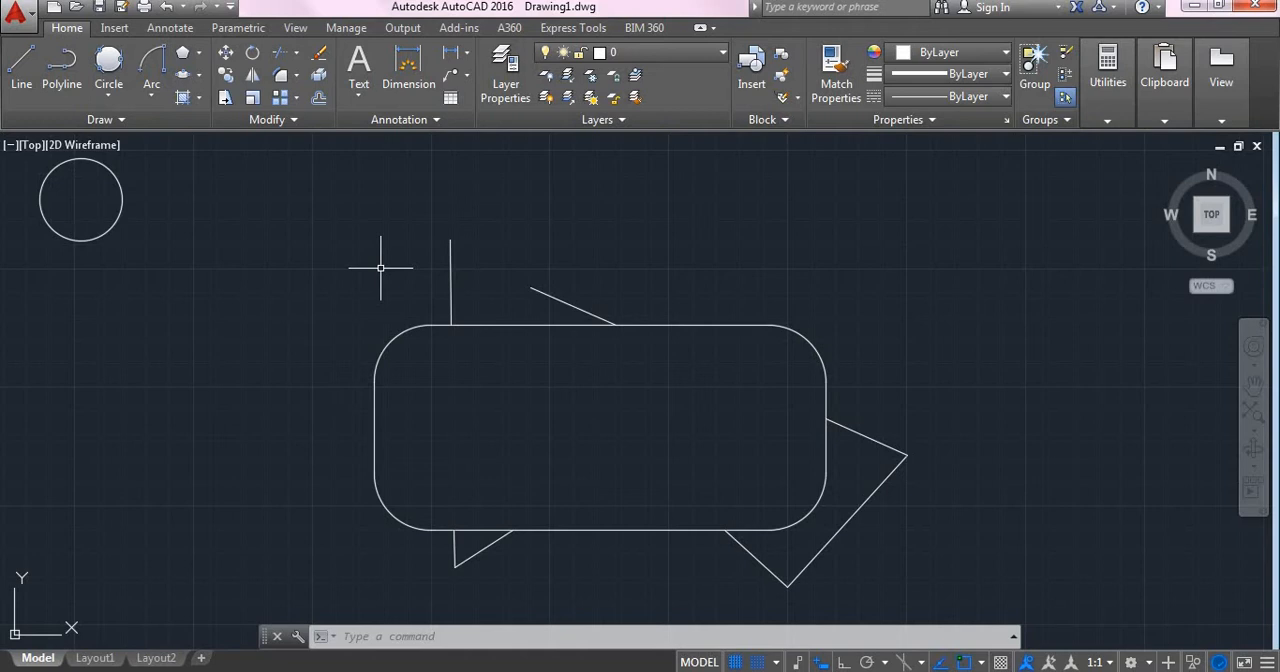
- Extend the vertical, upper slanted and two lower diagonal line stubs across the rounded rectangle, using all objects as boundary edges
left_click(284, 55)
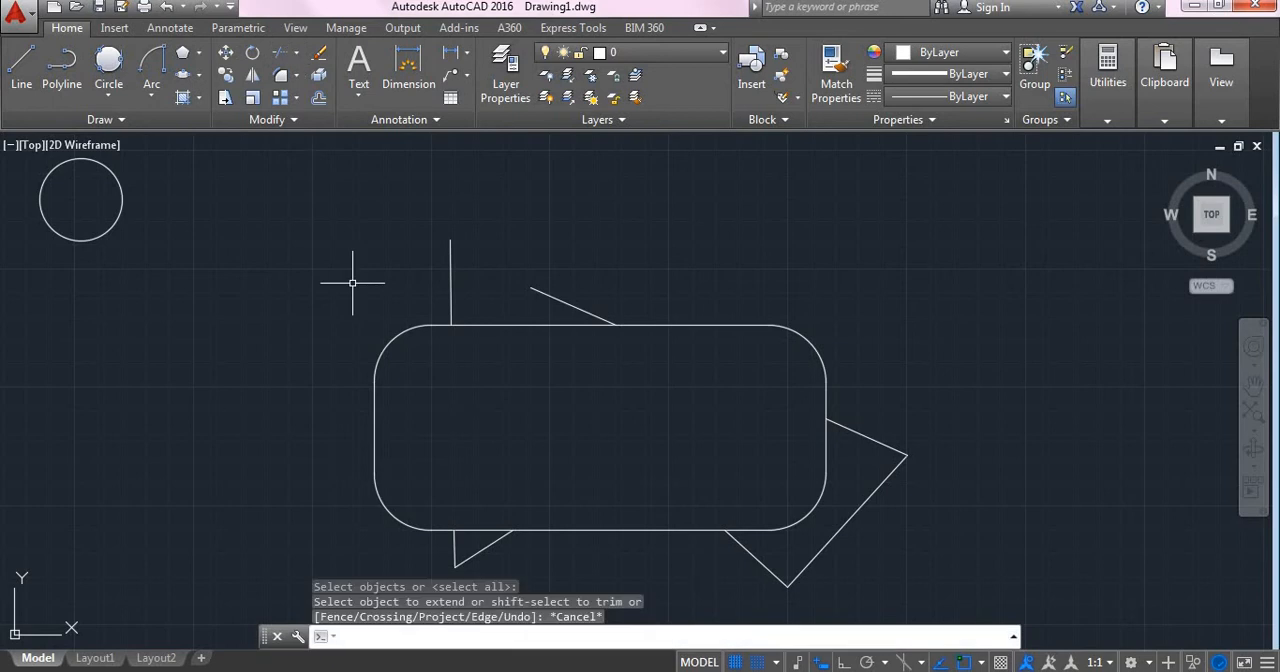
type("E")
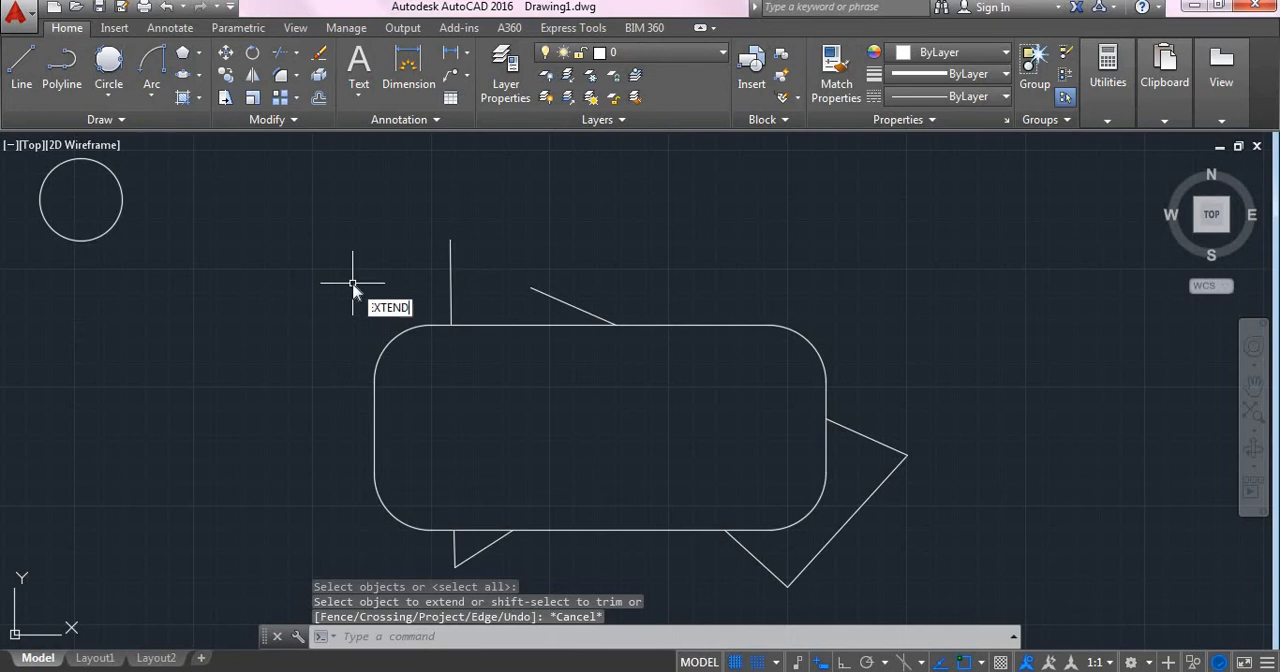
type("XTE")
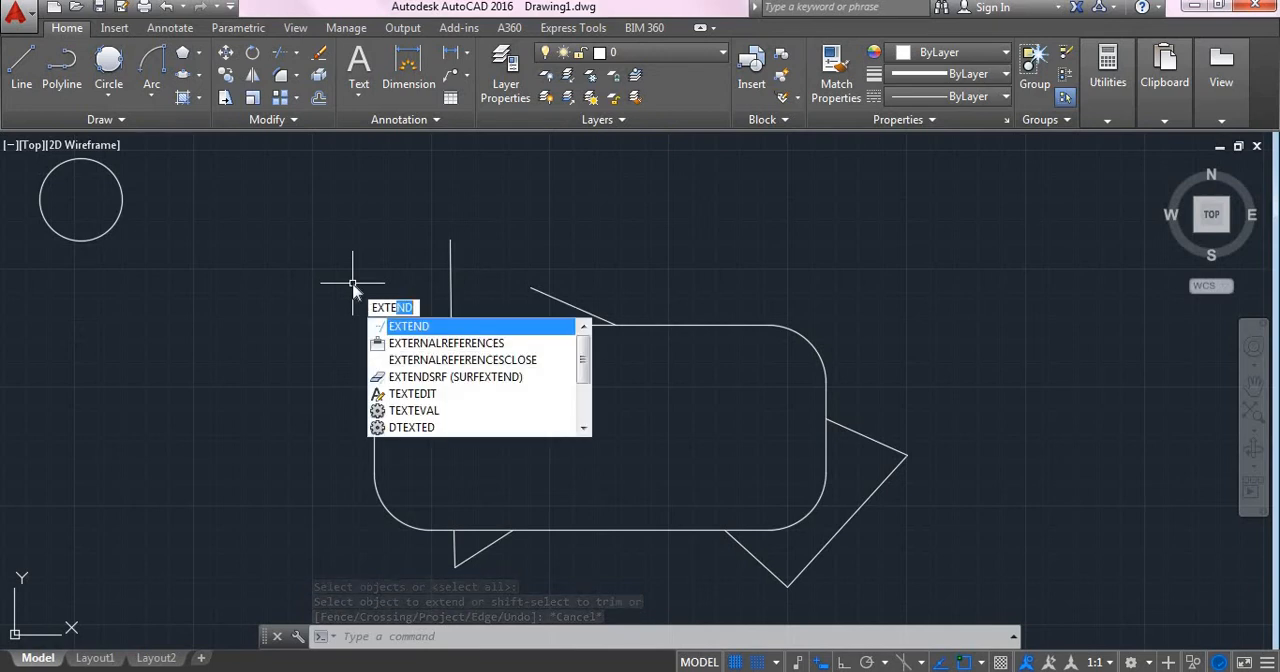
key("Return")
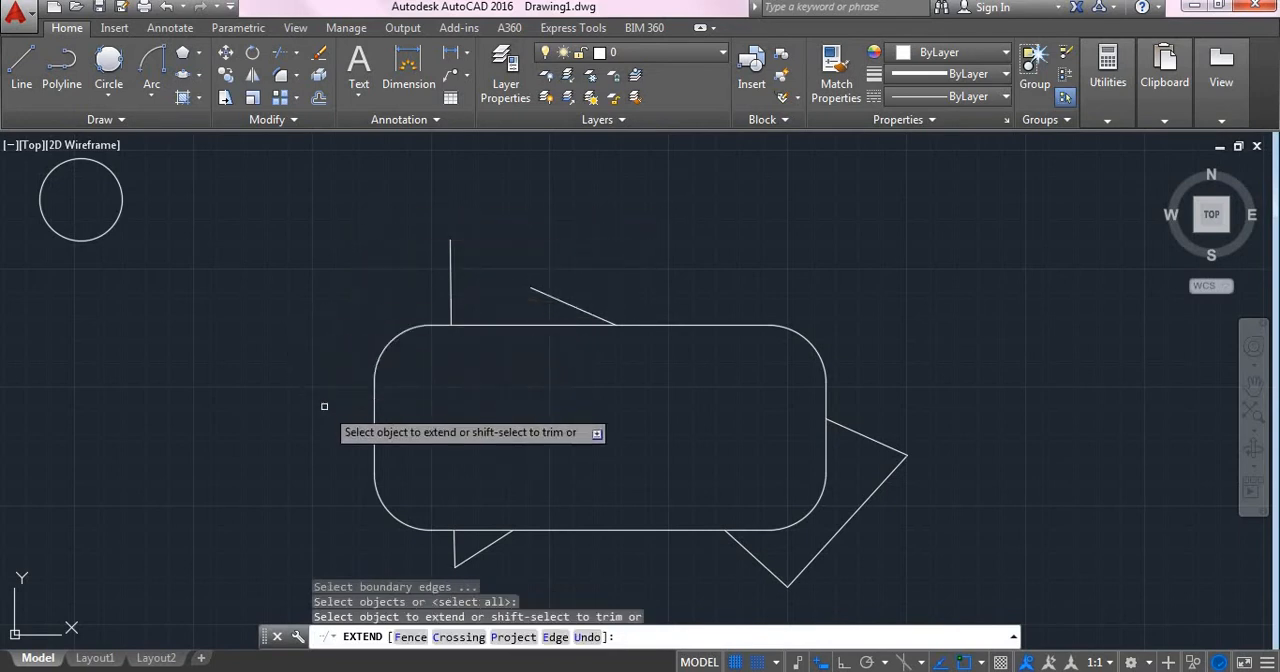
left_click(743, 546)
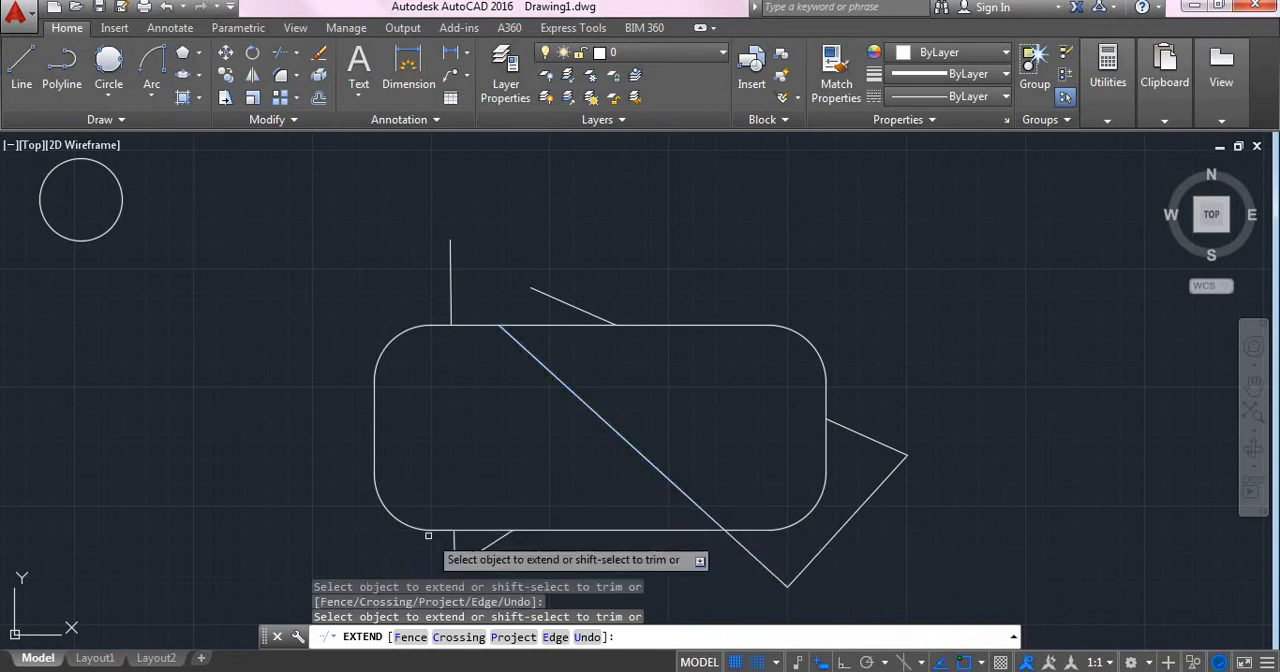
left_click(486, 549)
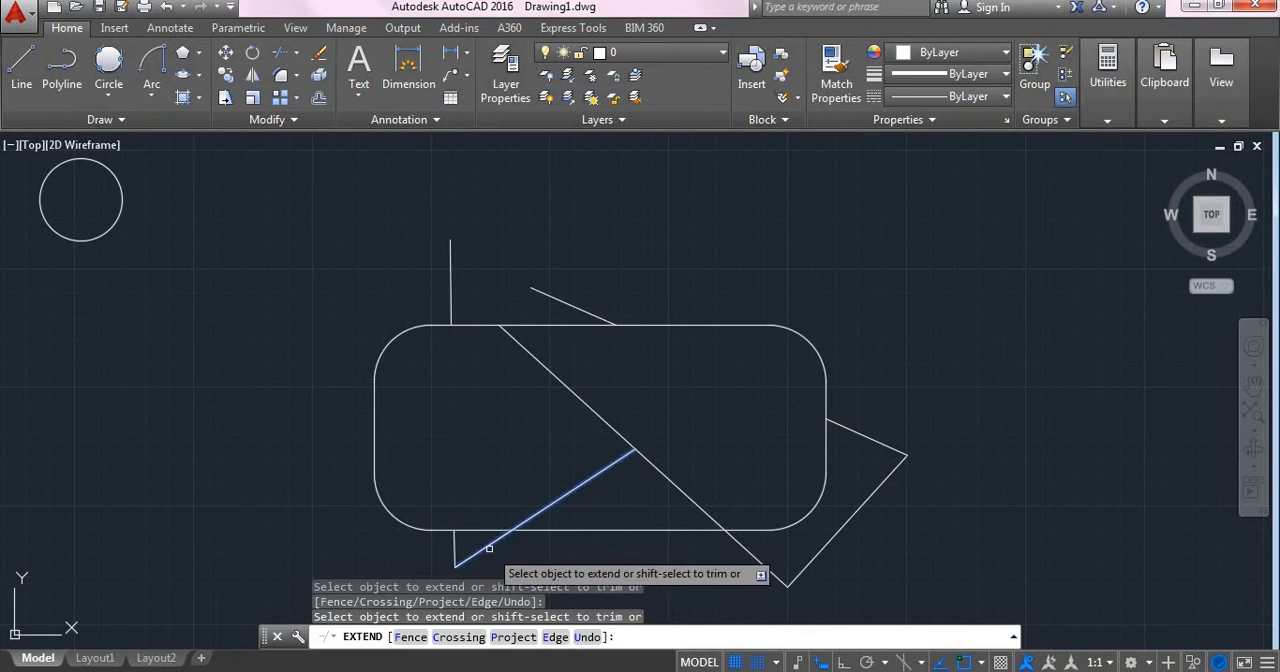
left_click(598, 472)
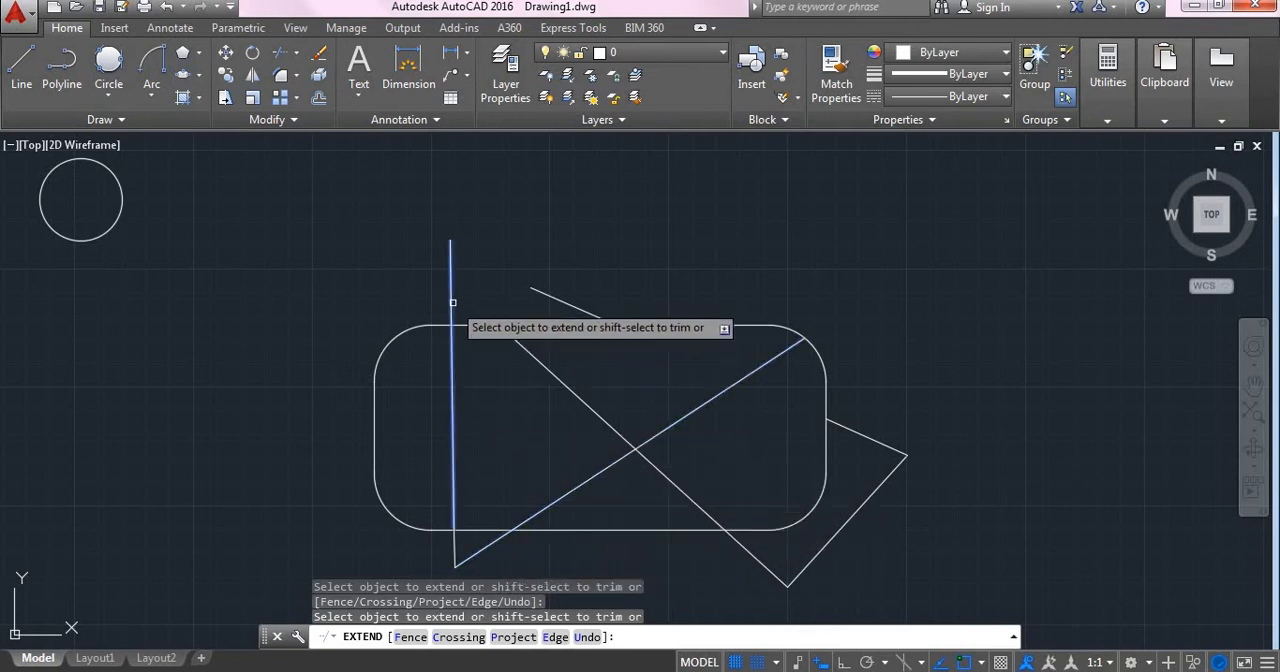
left_click(586, 312)
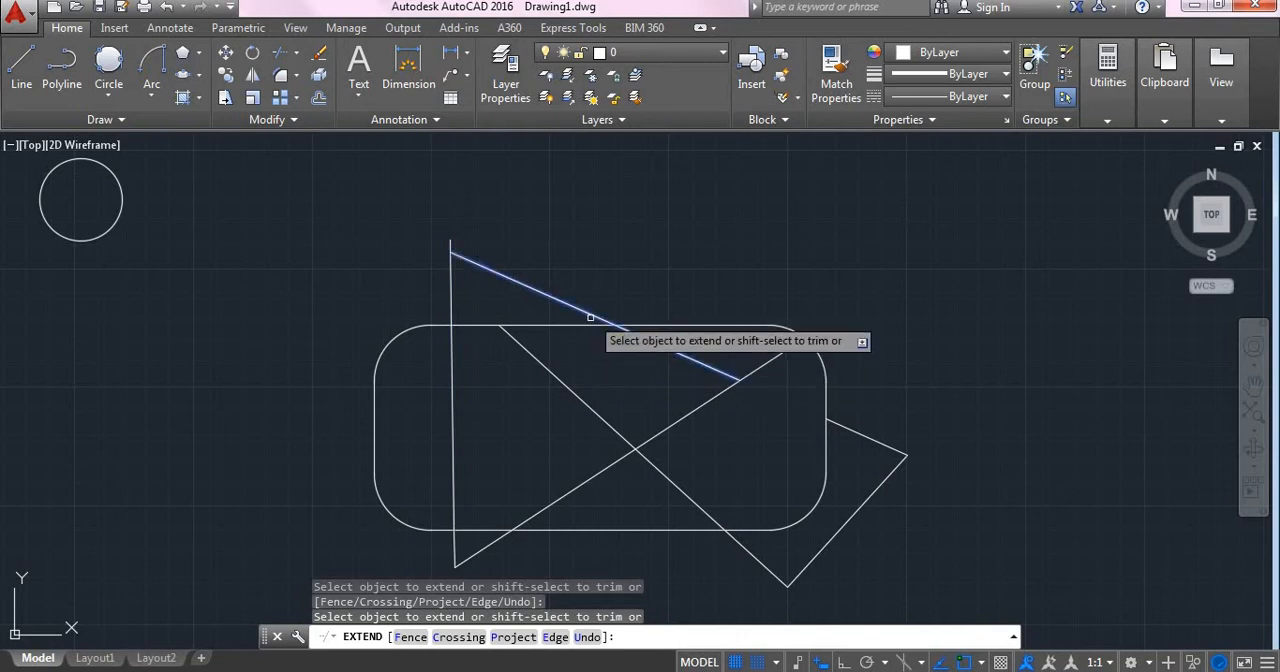
left_click(550, 297)
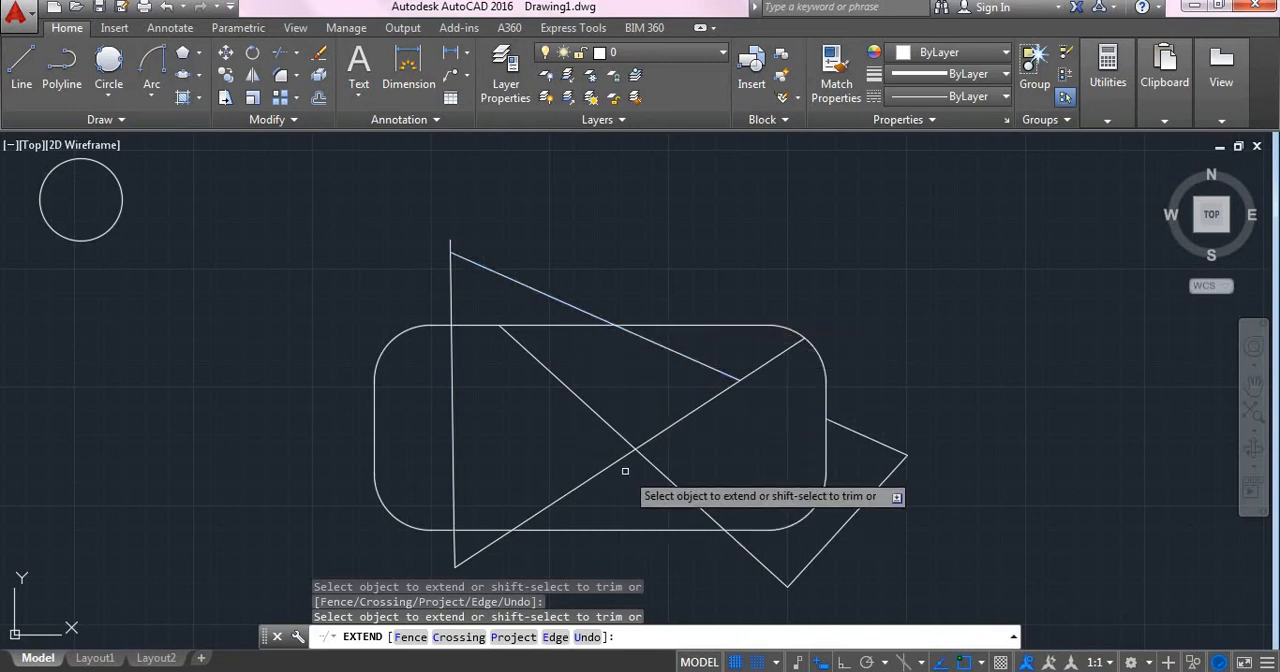
key("Escape")
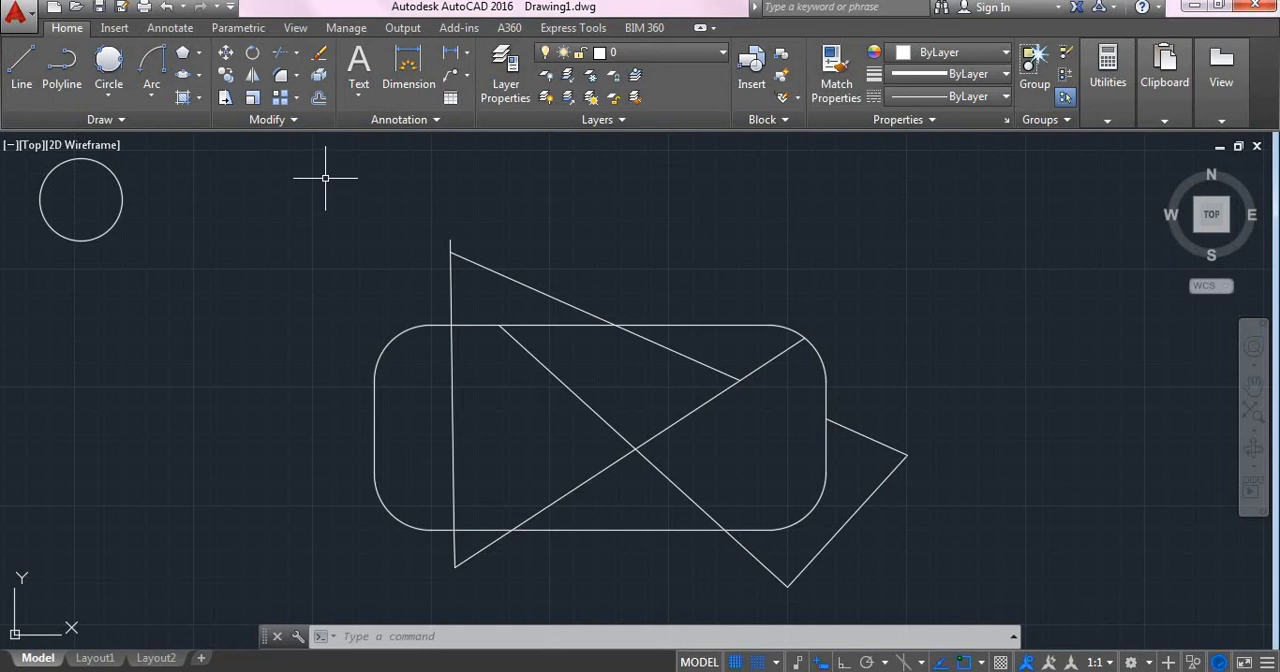
- Erase all zigzag line segments in and around the rounded rectangle, keeping the rectangle and the circle
type("ER")
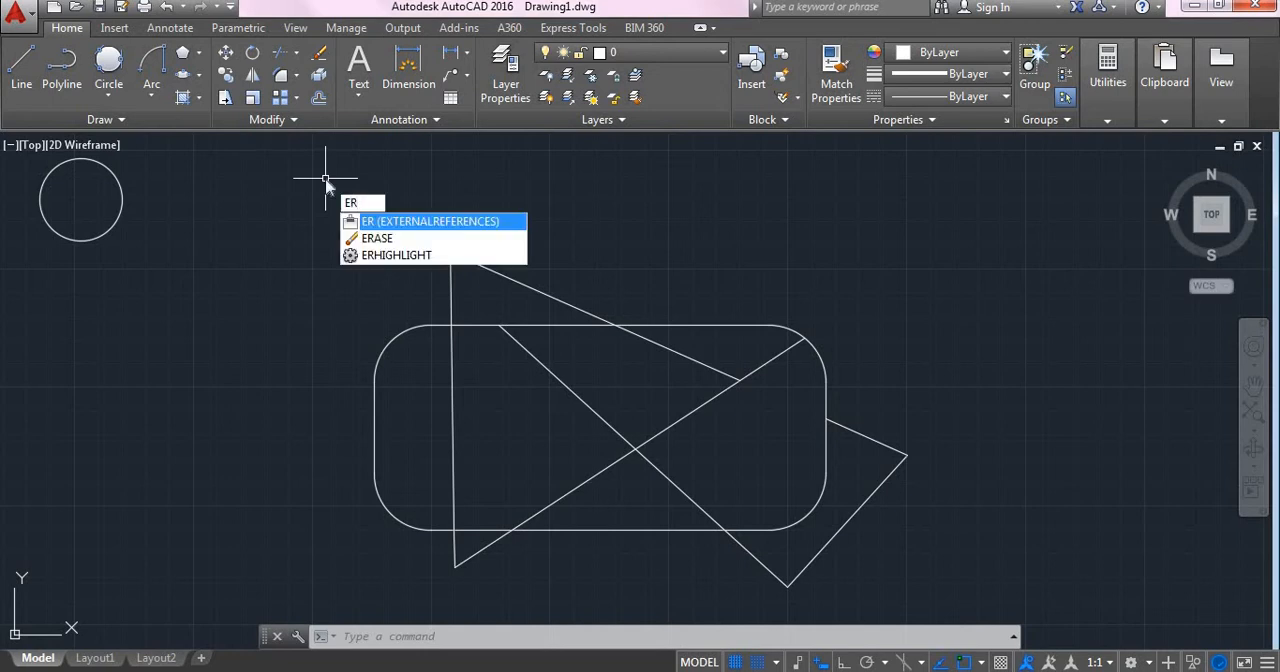
type("ASE")
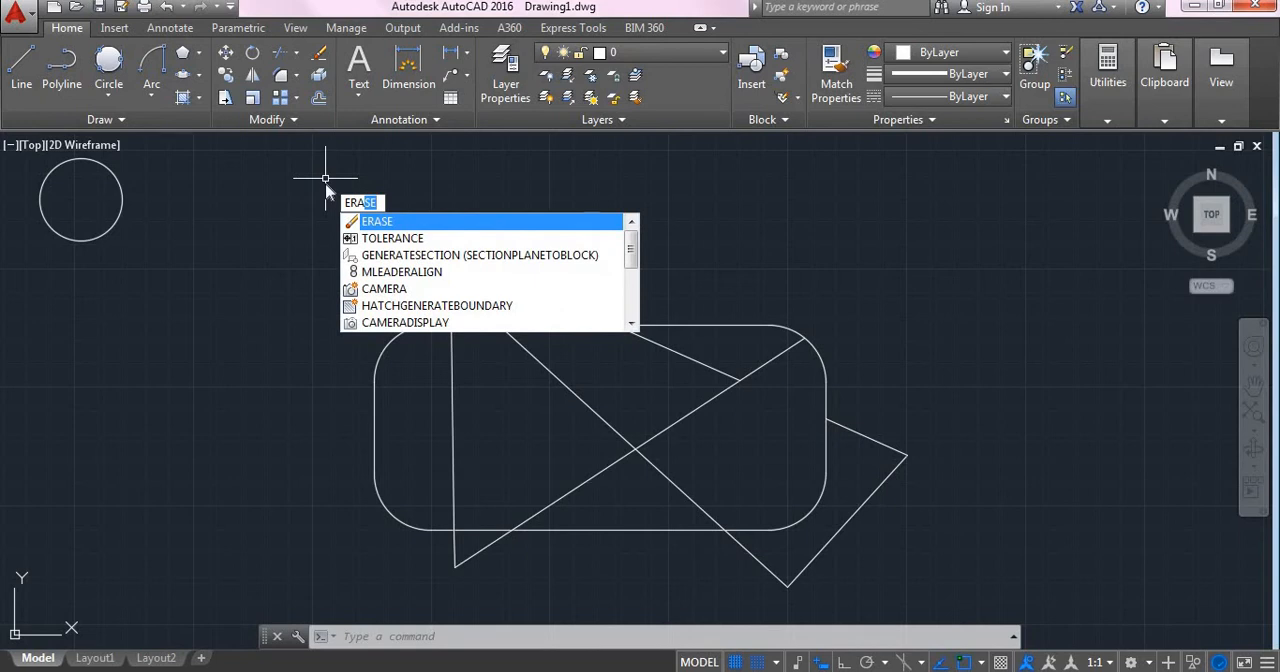
key("Return")
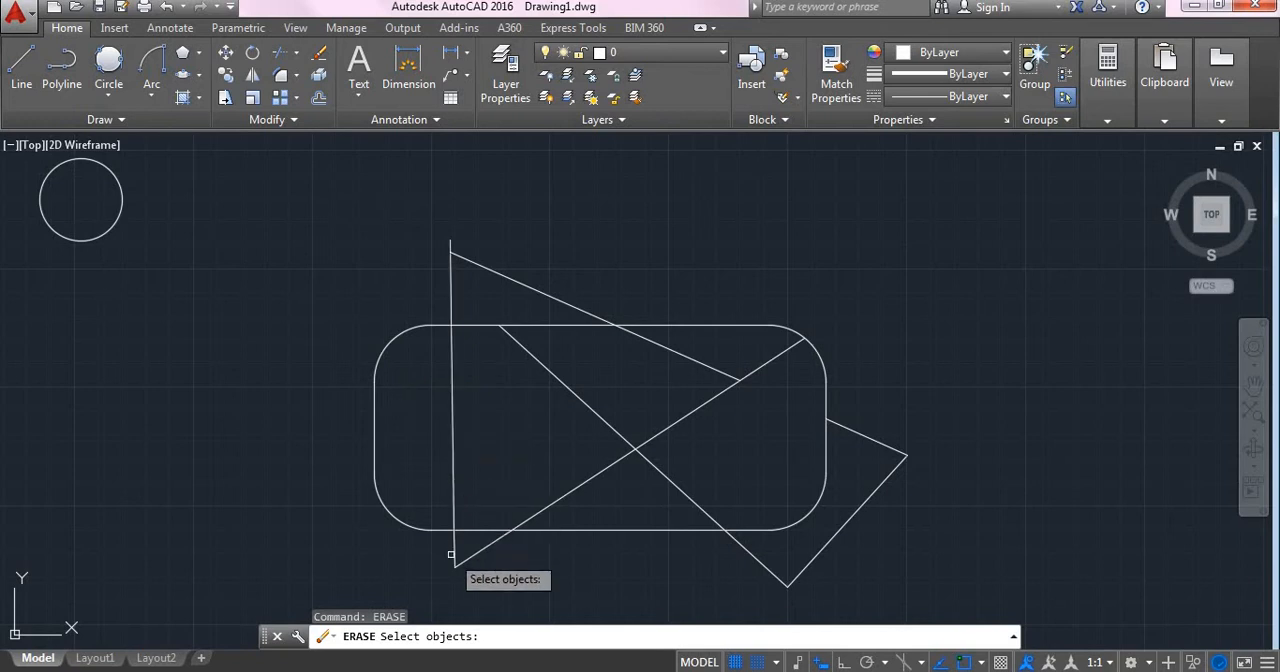
left_click(453, 481)
left_click(518, 283)
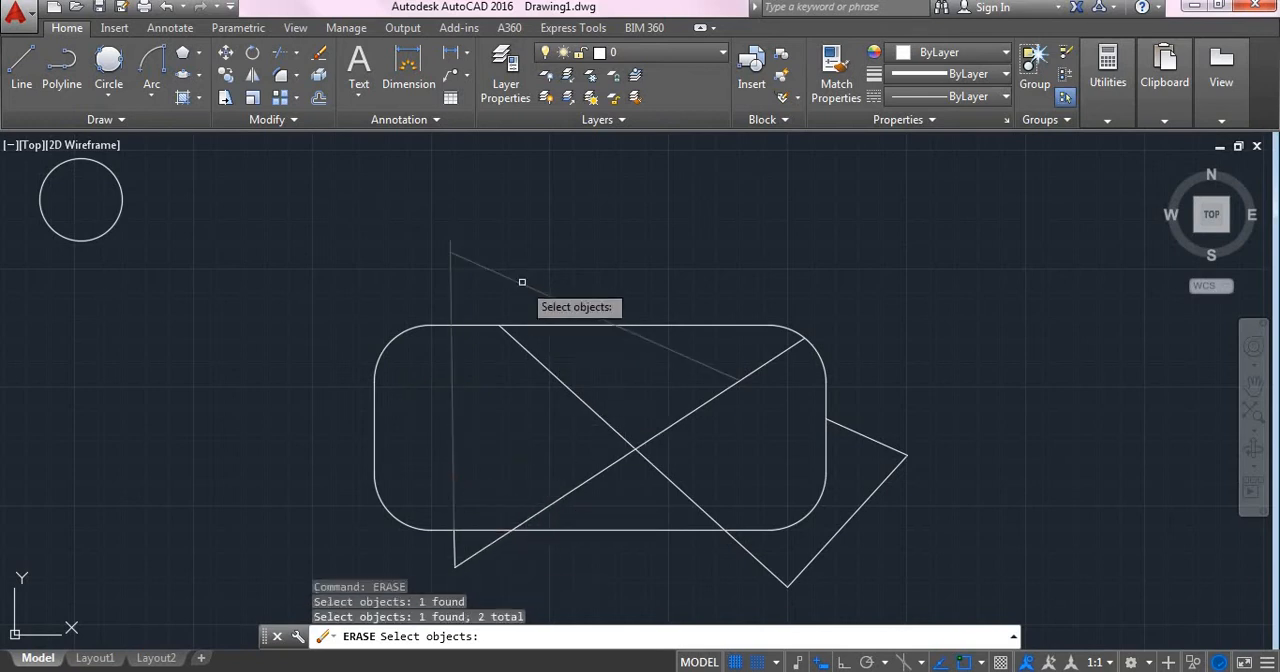
left_click(893, 457)
left_click(890, 486)
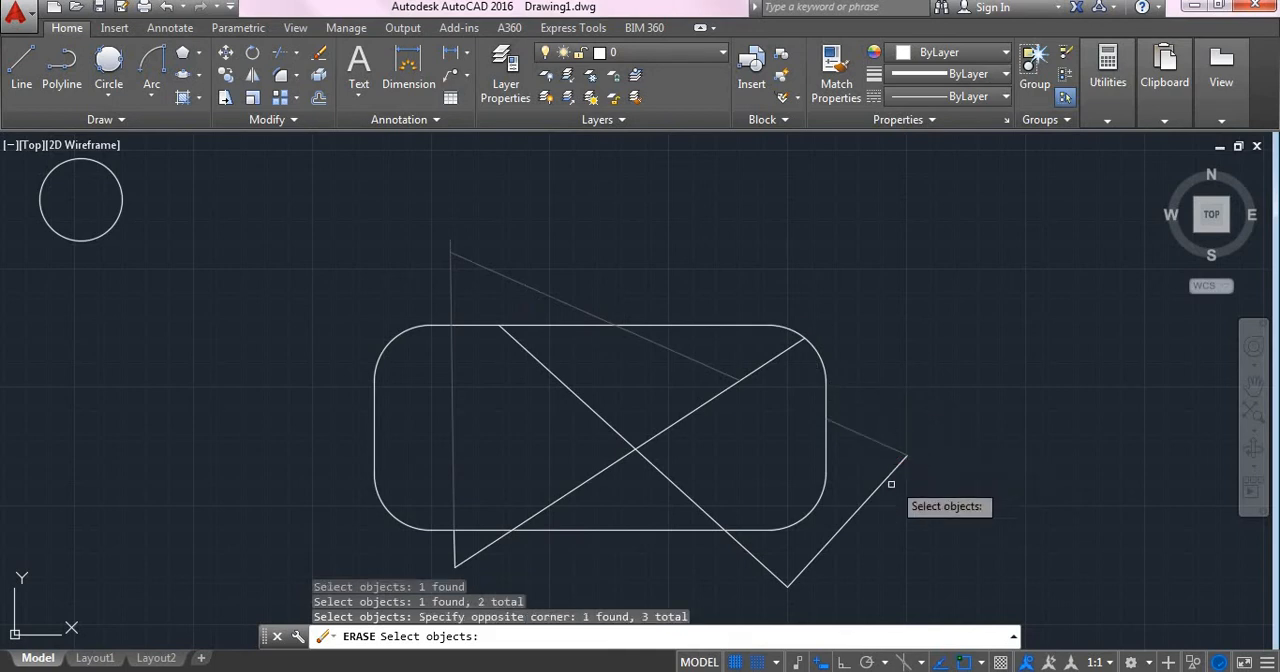
left_click(884, 490)
left_click(657, 445)
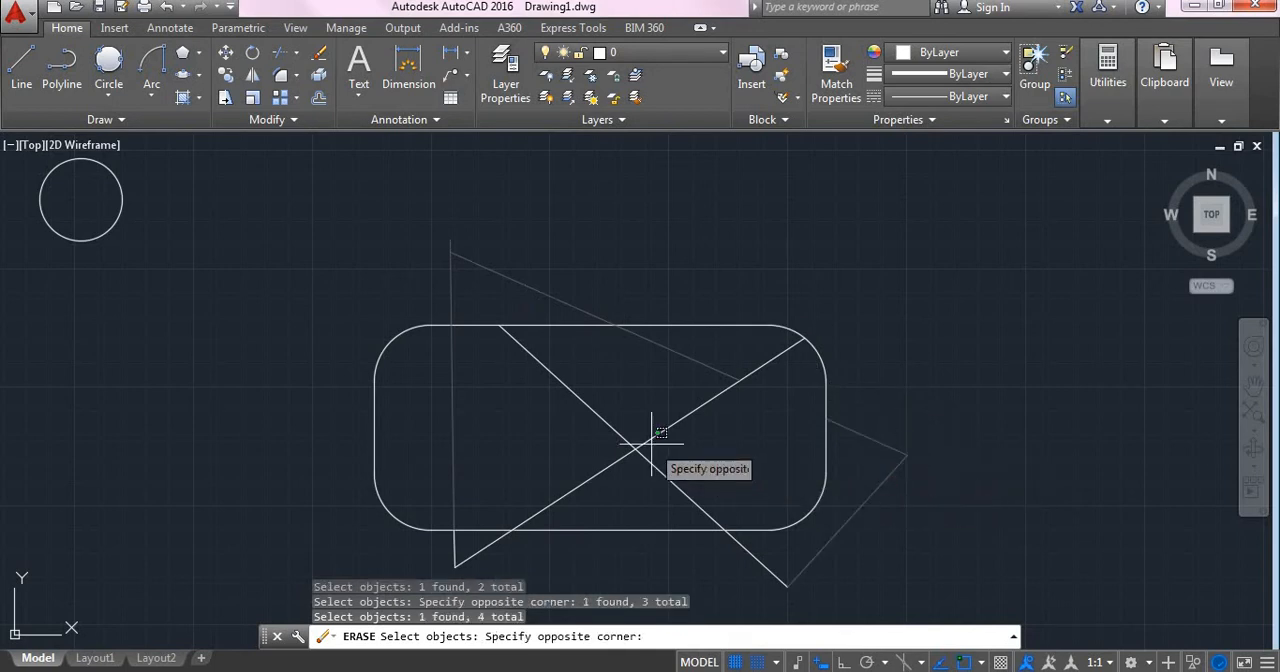
left_click(640, 448)
left_click(656, 461)
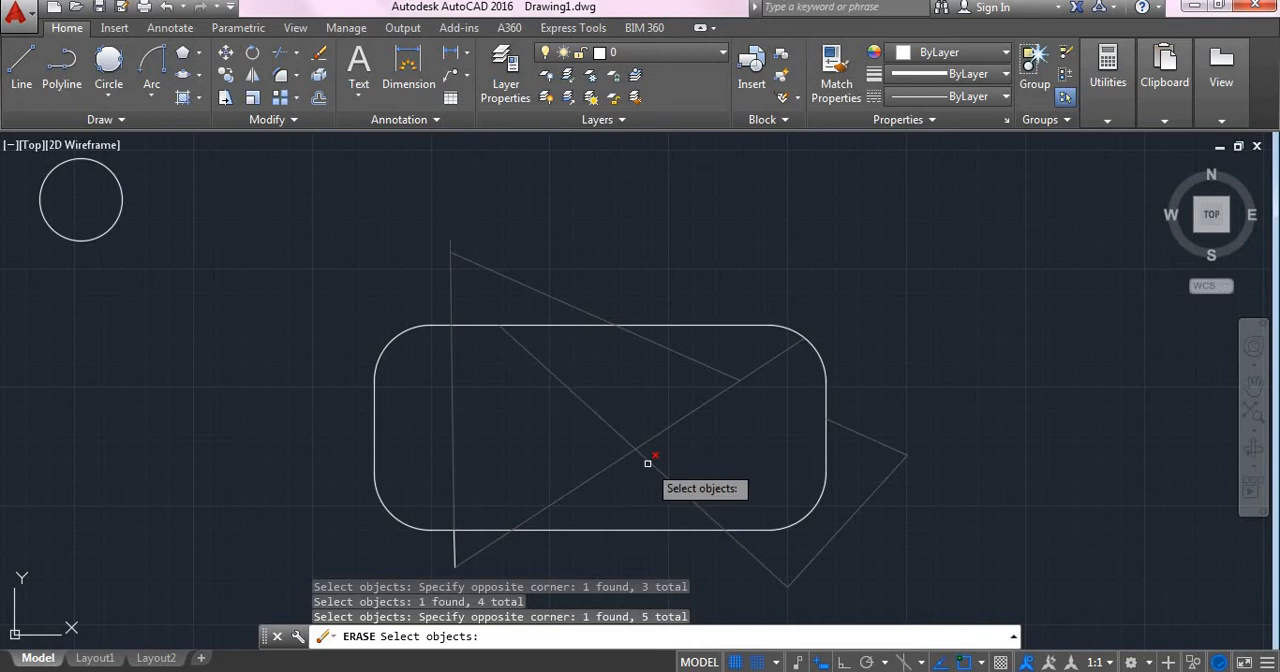
left_click(454, 556)
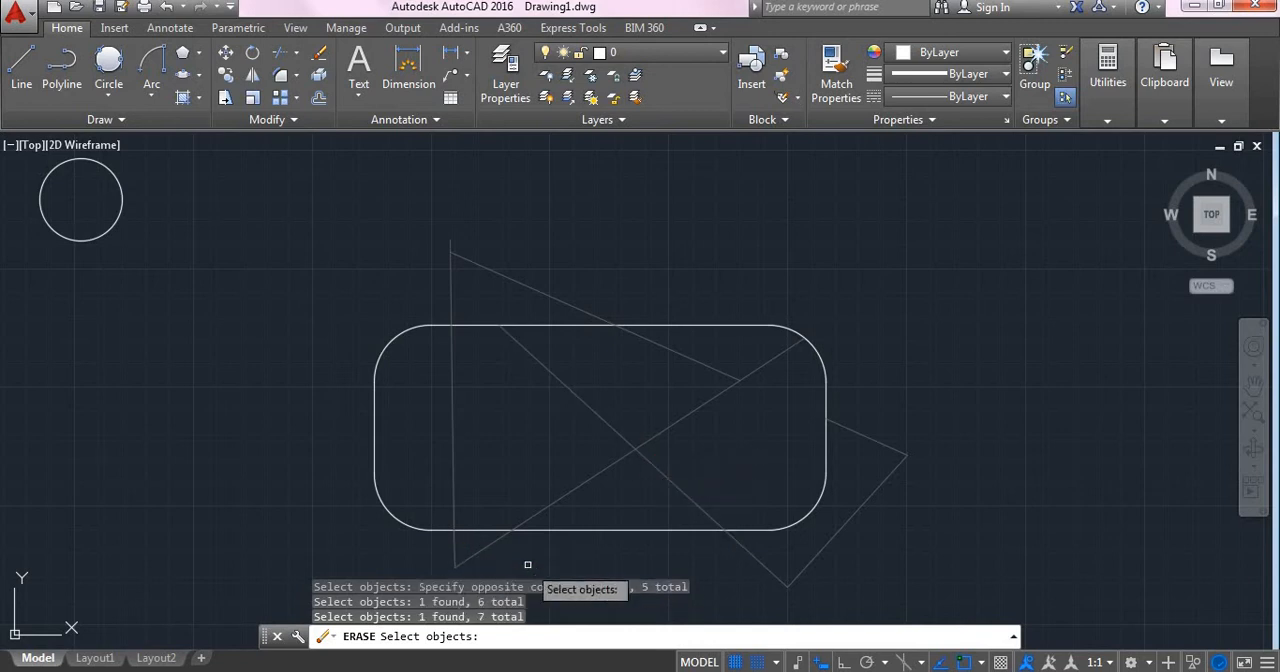
key("Return")
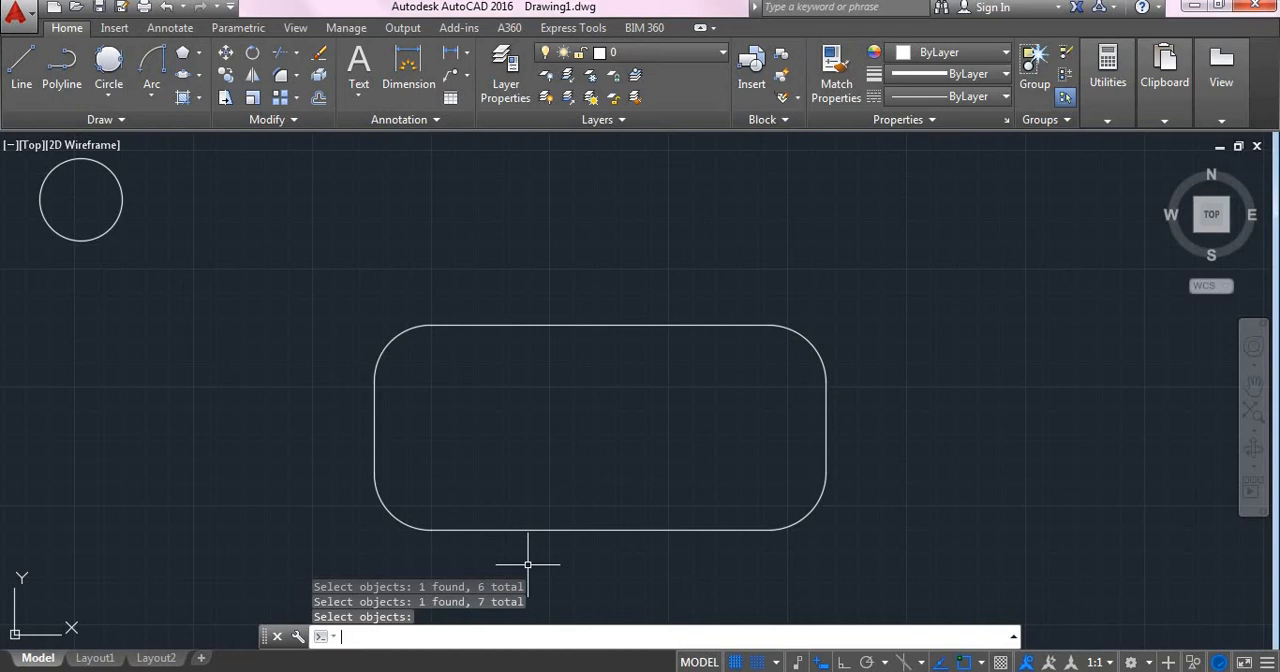
key("Escape")
- Copy the circle from its centre to five points in a roughly horizontal row to its right, the farthest about 140 units away
scroll(260, 350, "down", 4)
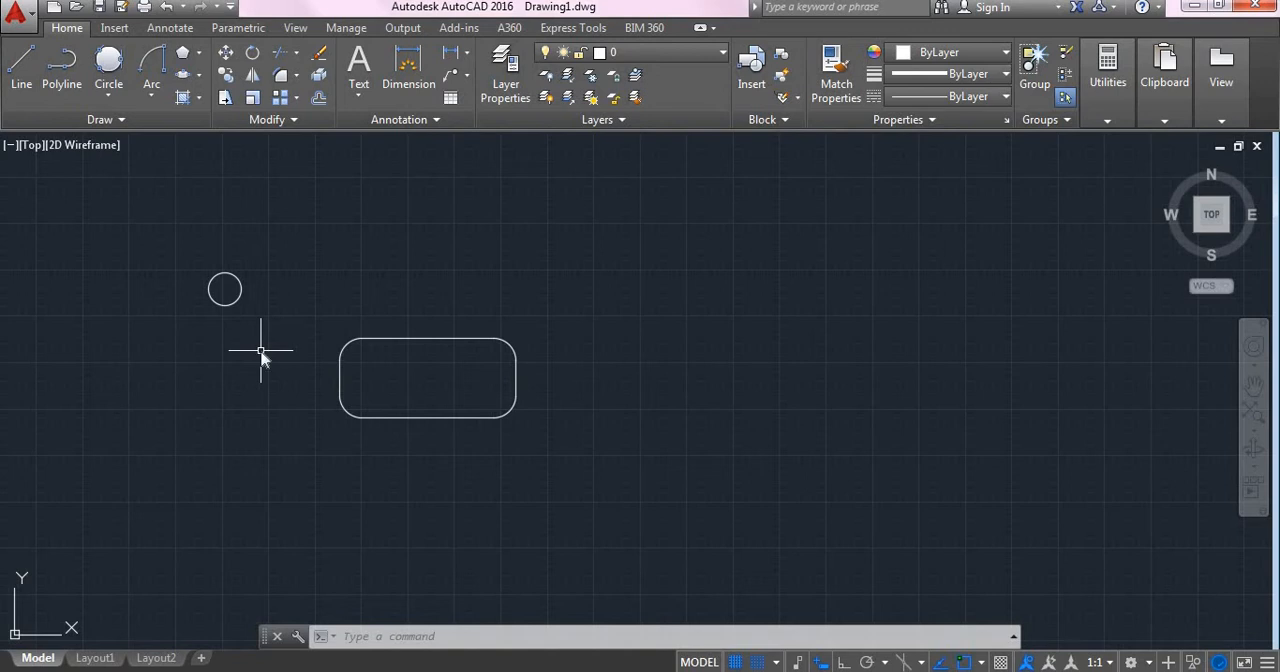
type("COPY")
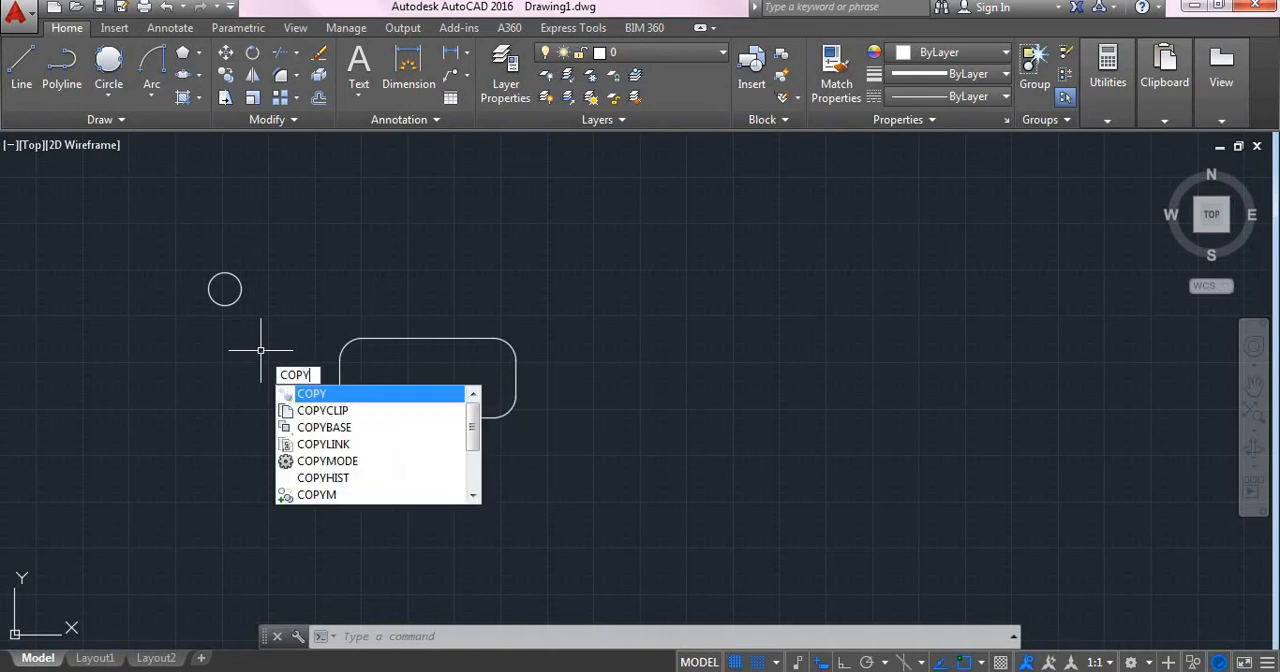
key("Return")
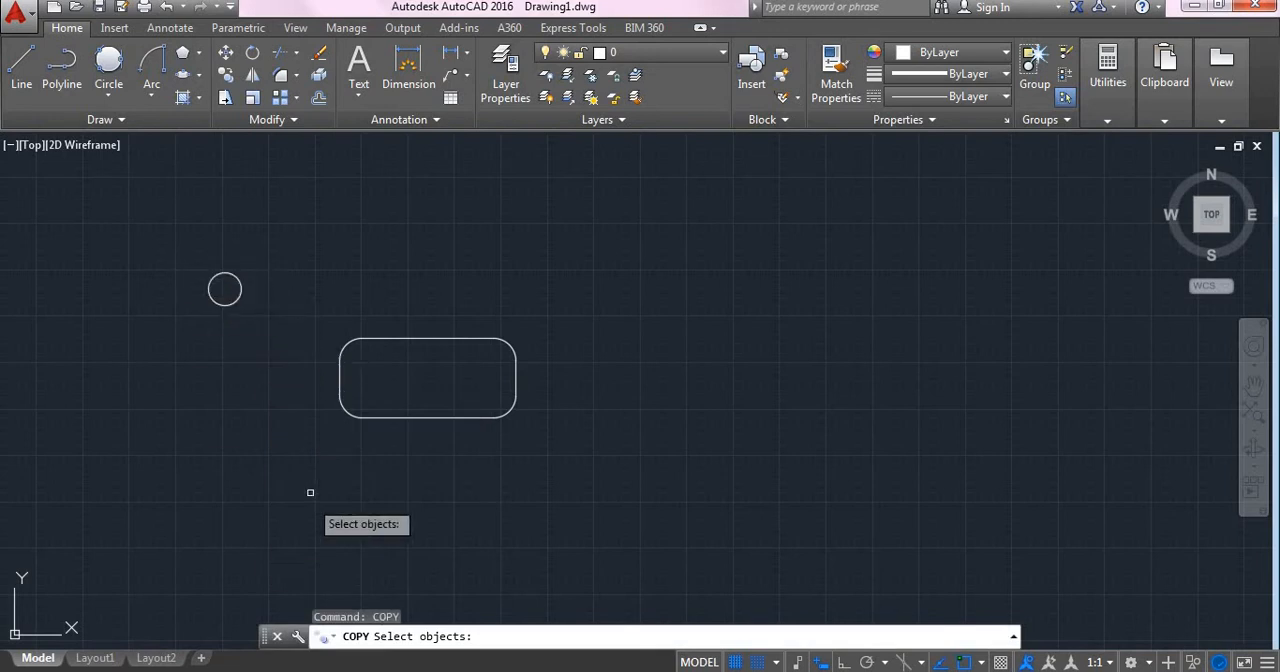
left_click(175, 250)
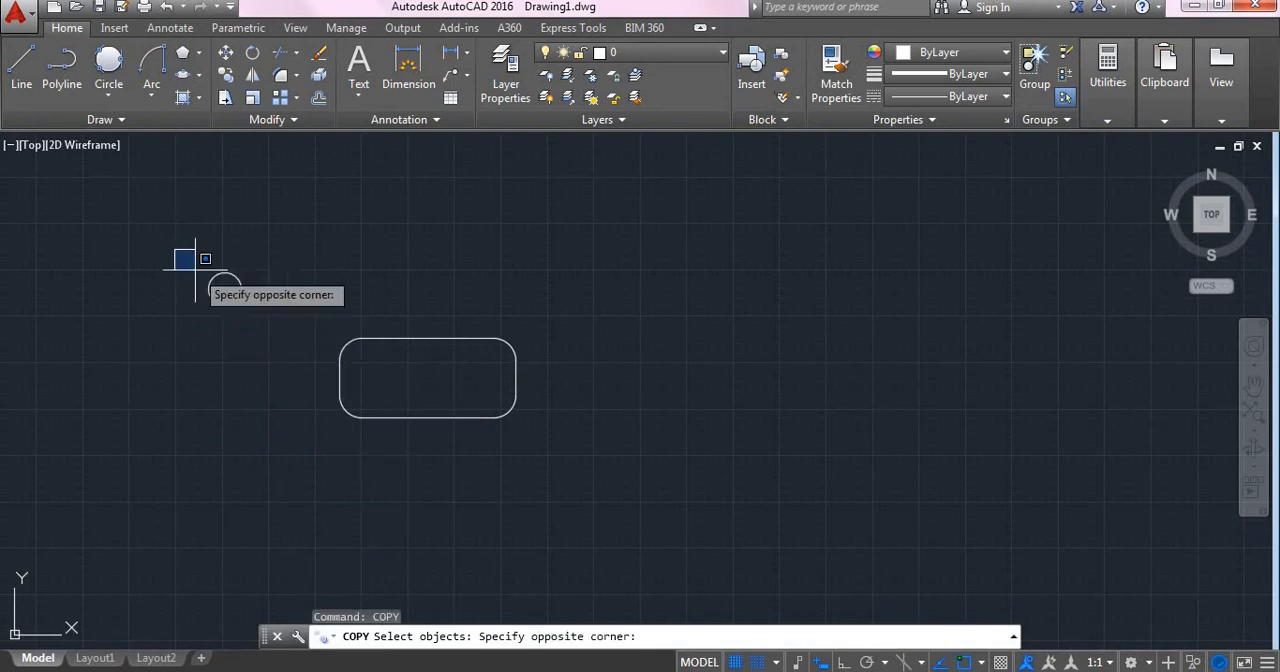
left_click(264, 337)
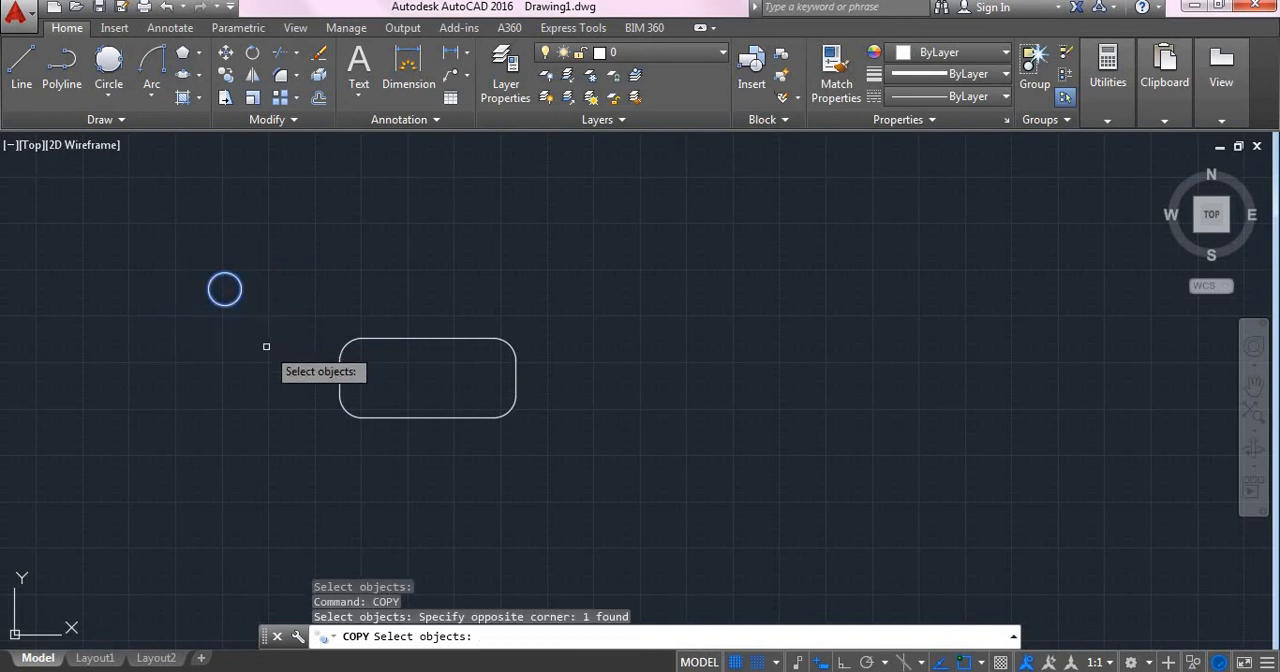
key("Return")
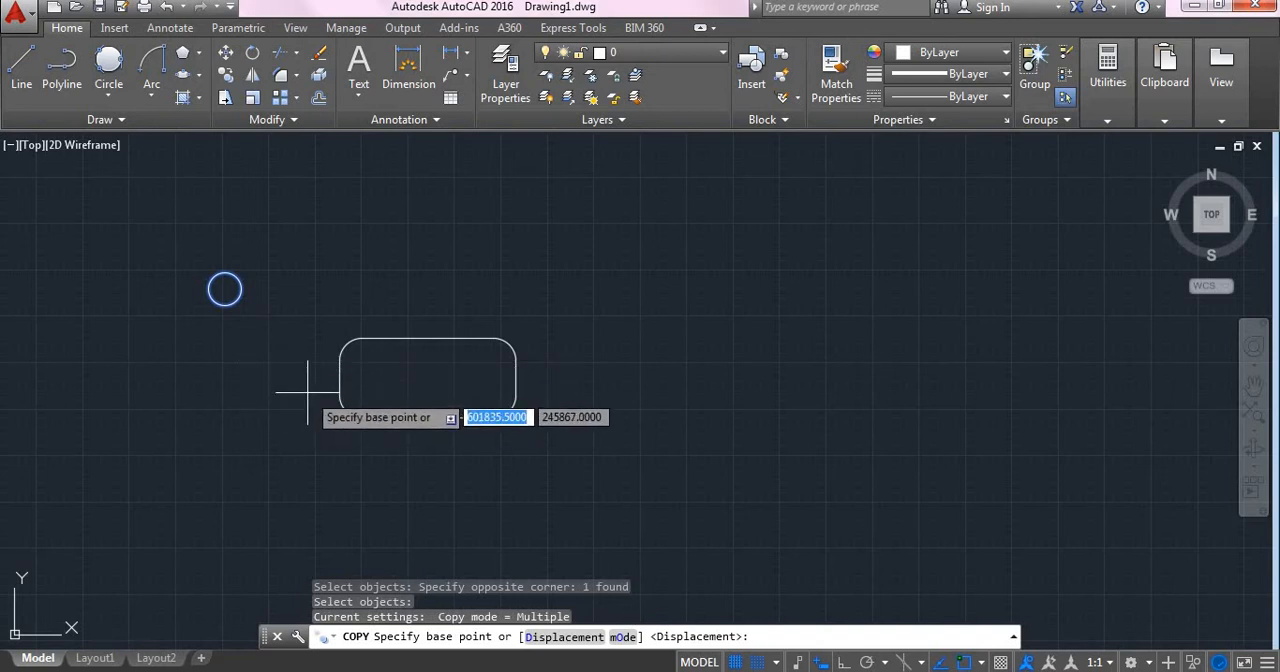
left_click(225, 289)
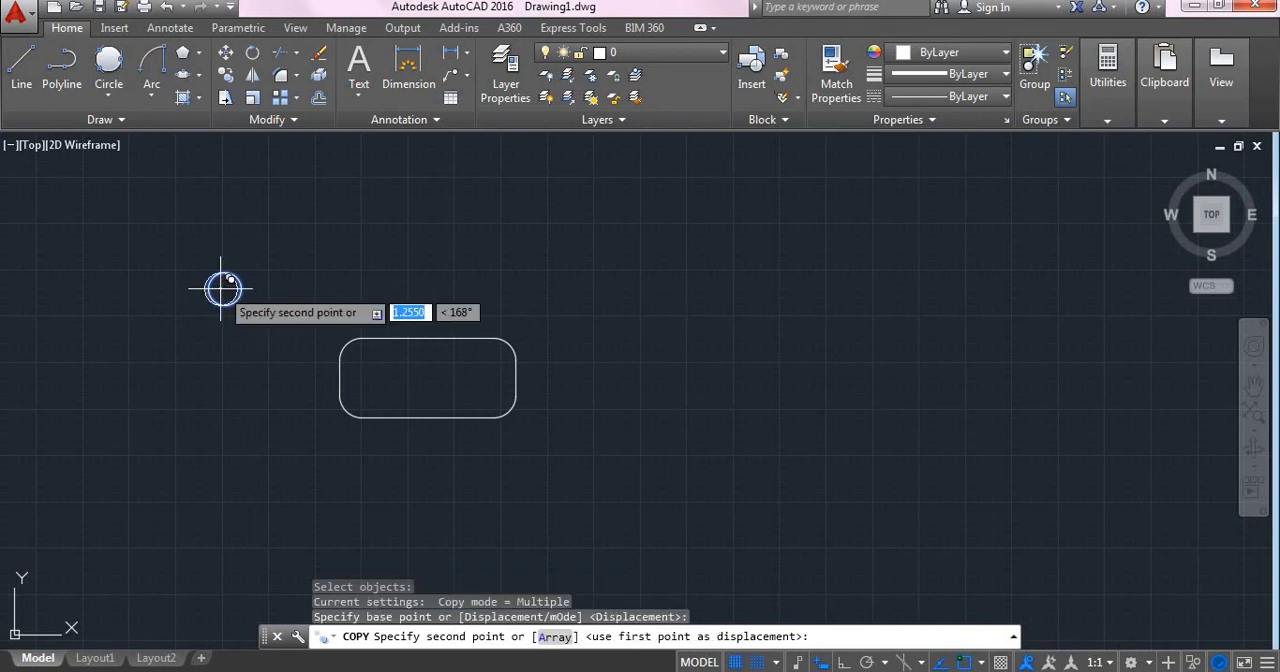
left_click(298, 289)
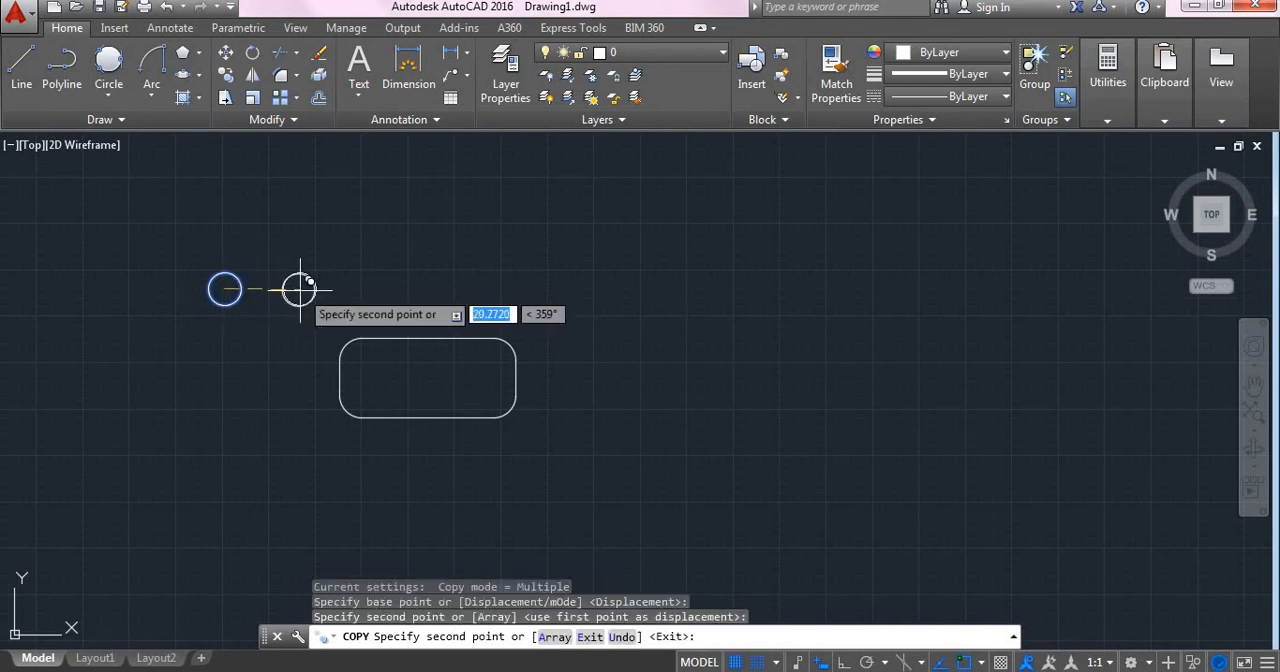
left_click(367, 289)
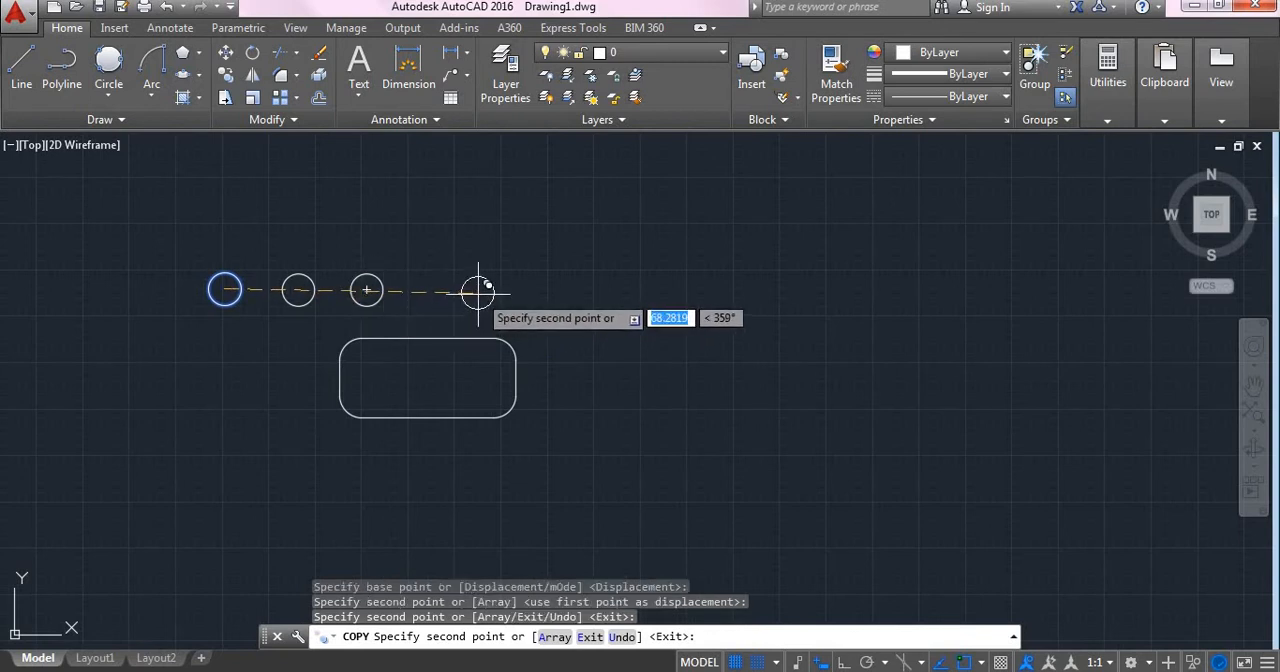
left_click(478, 290)
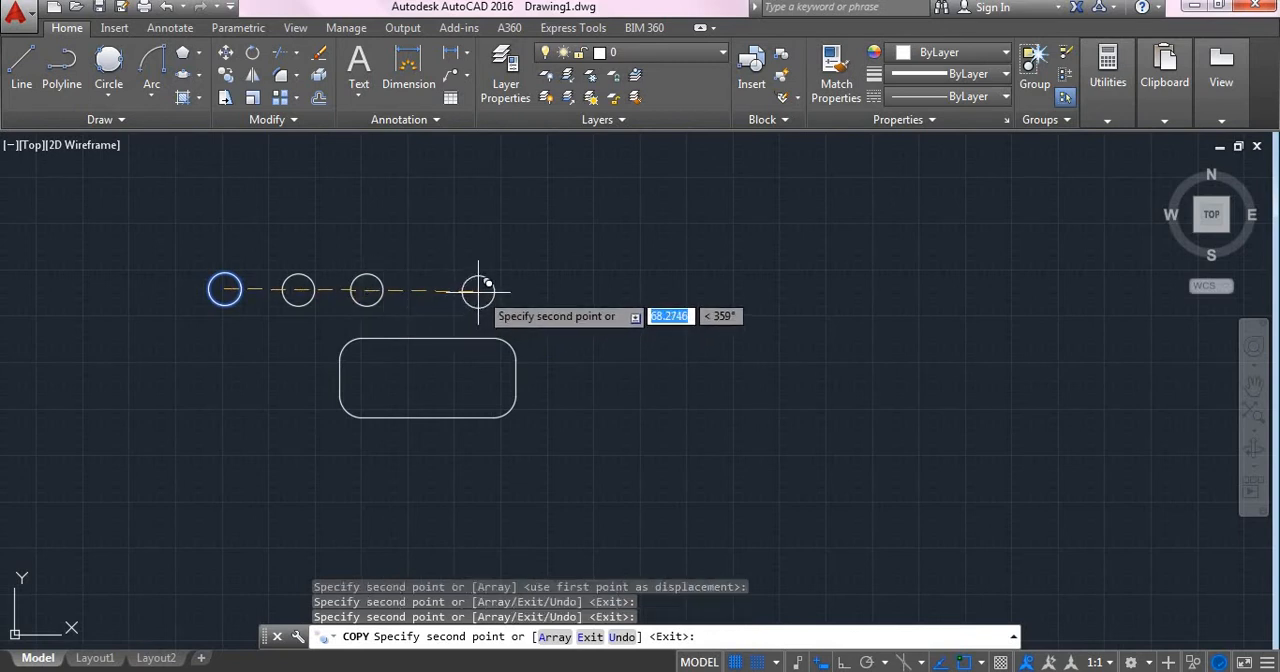
left_click(573, 291)
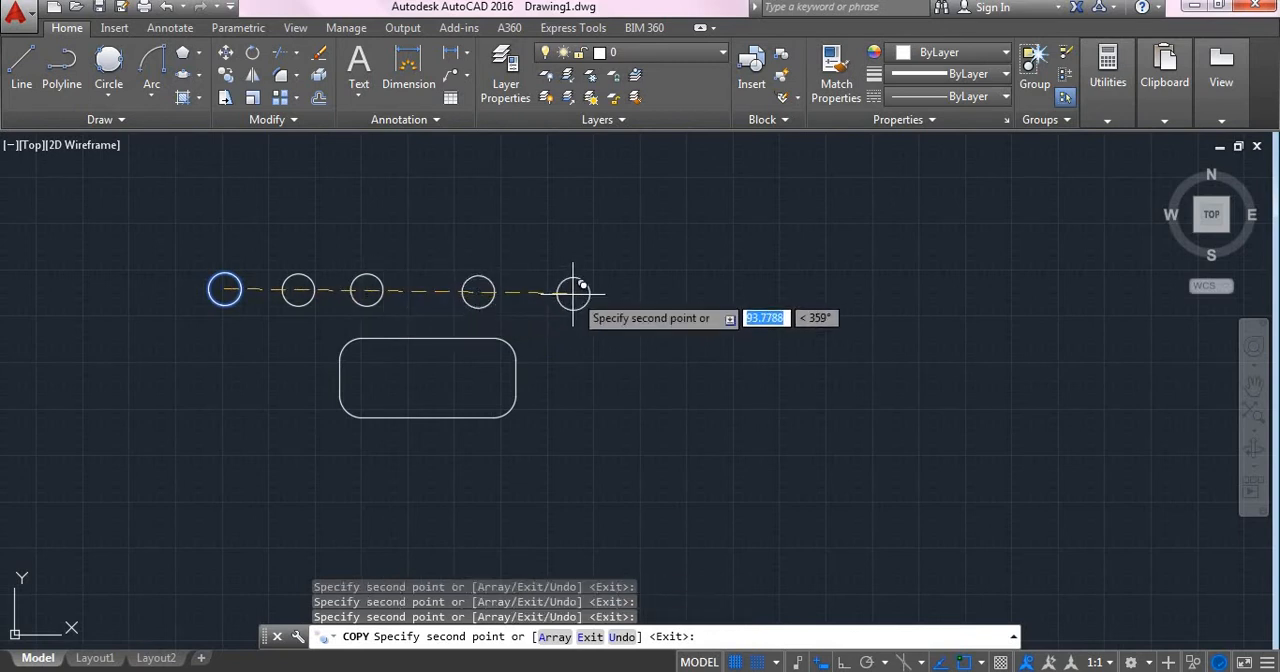
left_click(744, 296)
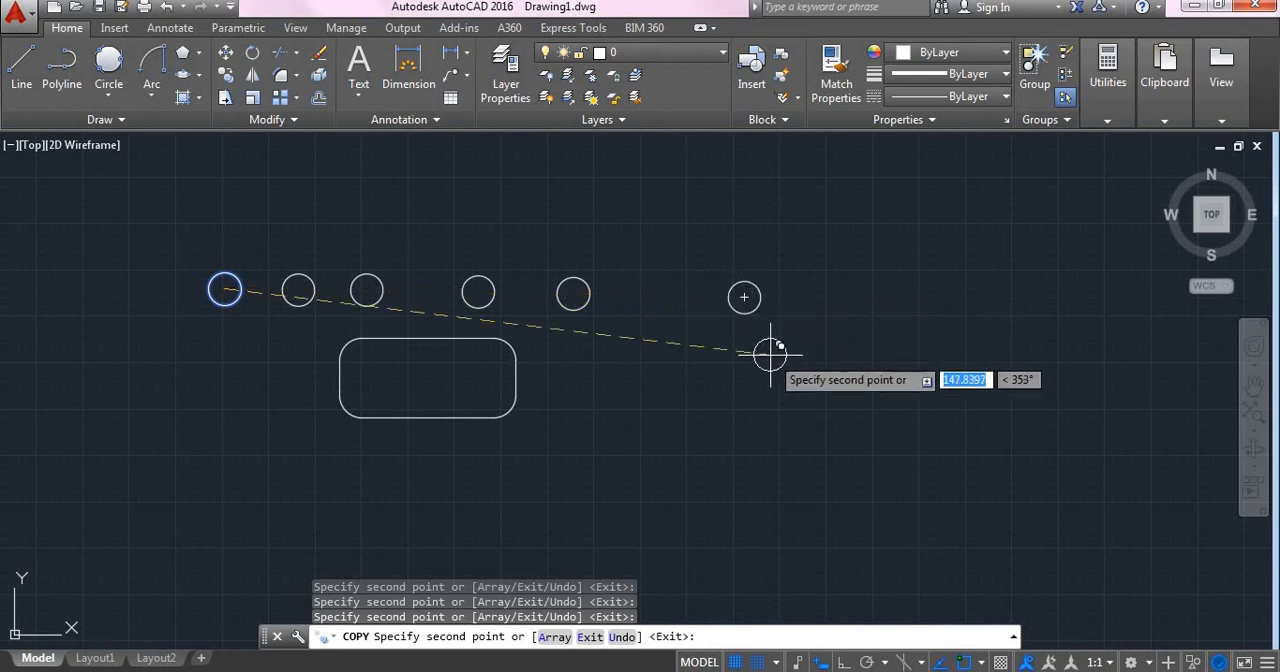
key("Return")
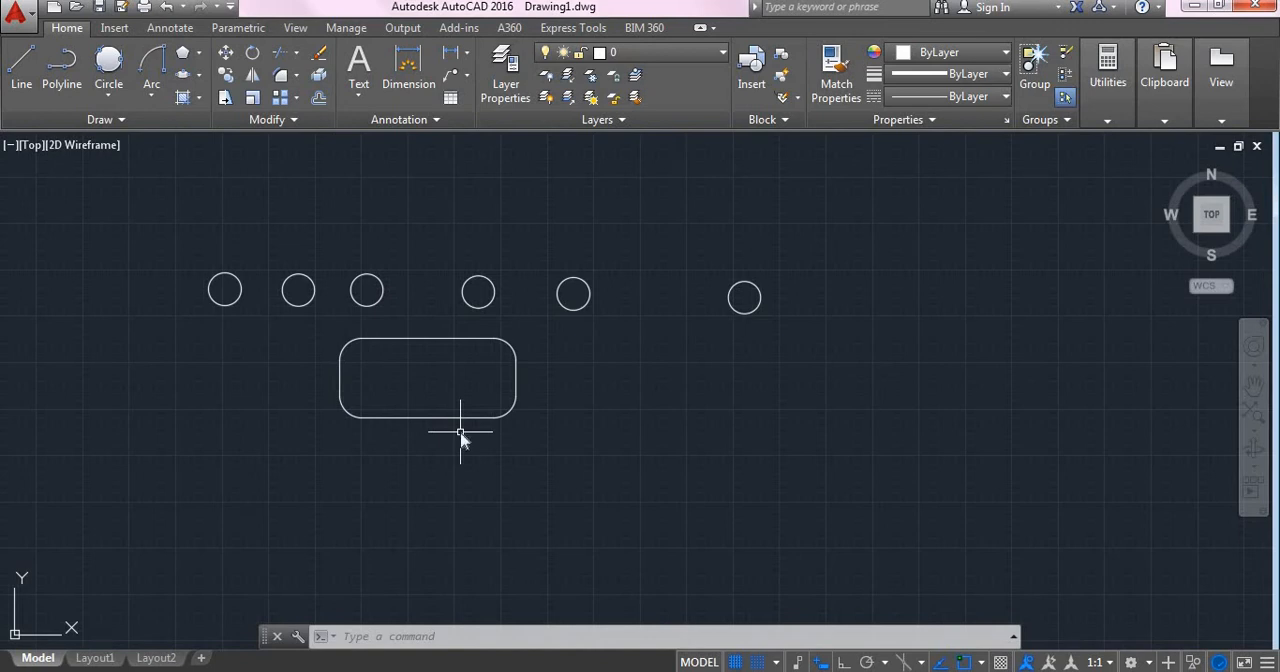
- Draw a vertical line about 35.5 units long between the rounded rectangle and the farthest circle, with Ortho on
type("L")
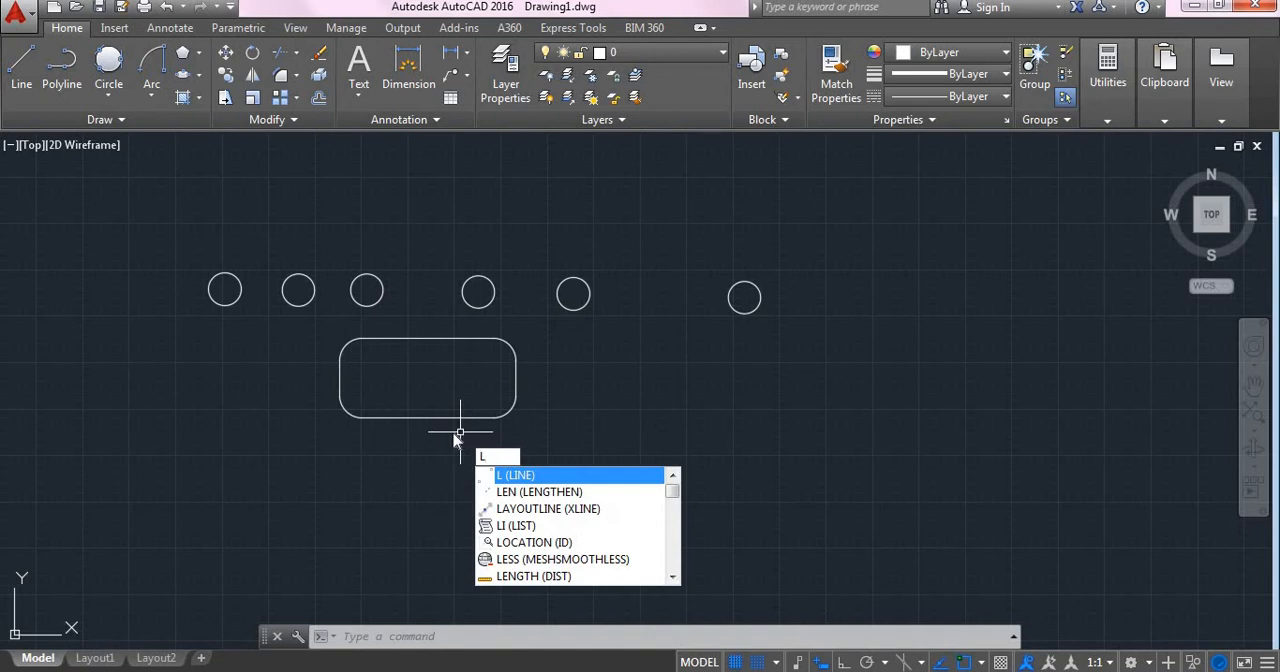
key("Return")
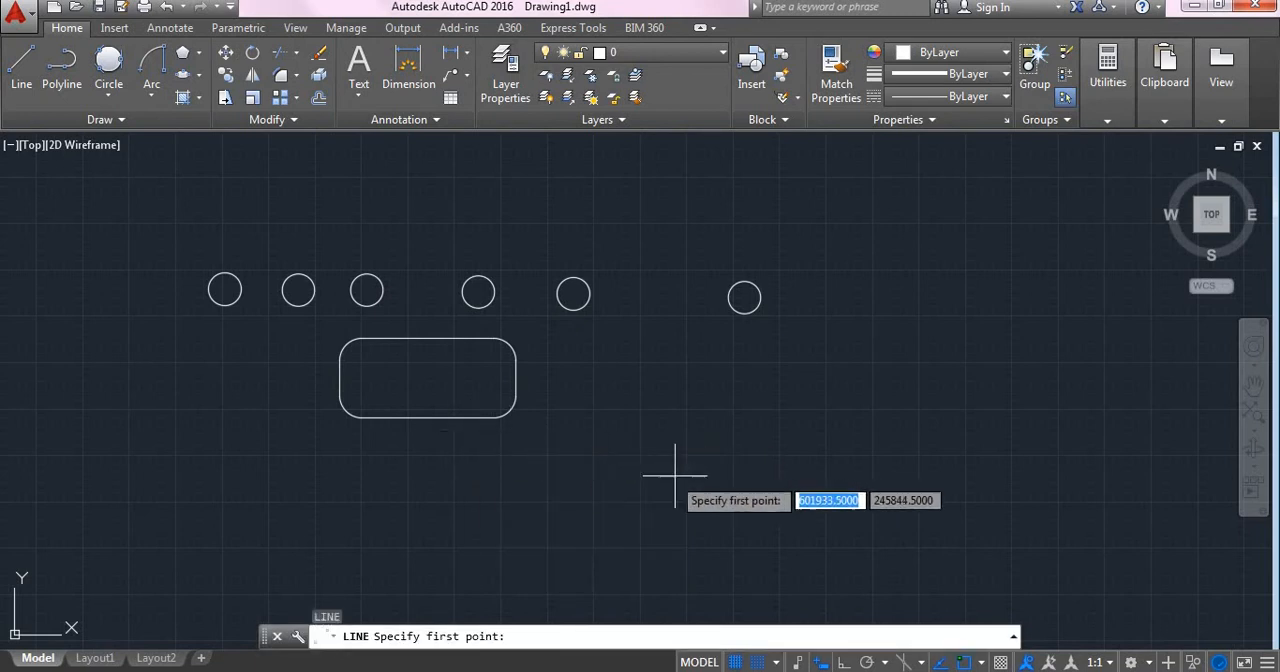
left_click(702, 450)
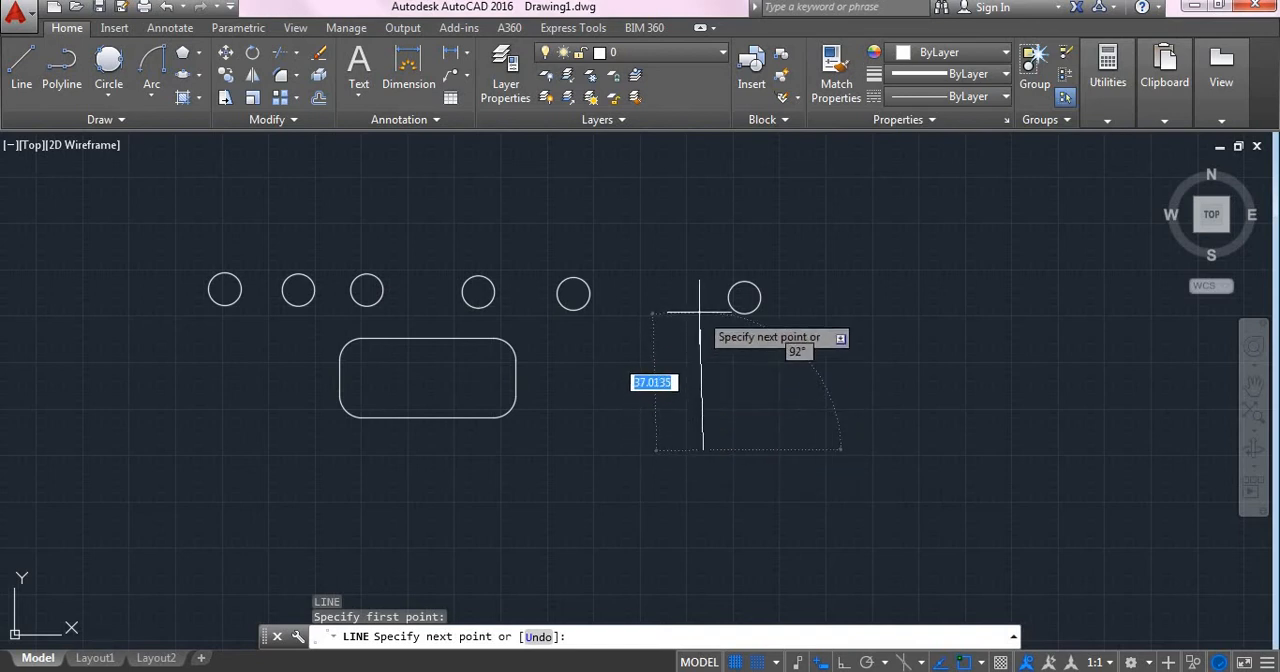
key("F8")
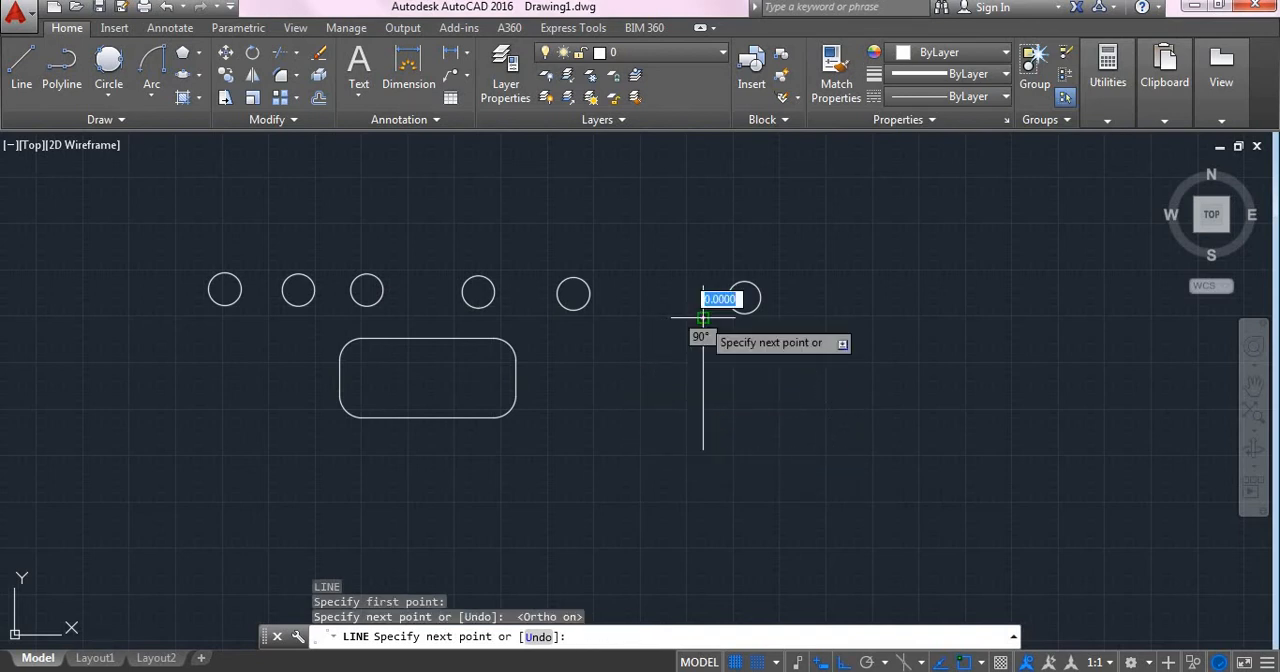
left_click(703, 318)
key("Return")
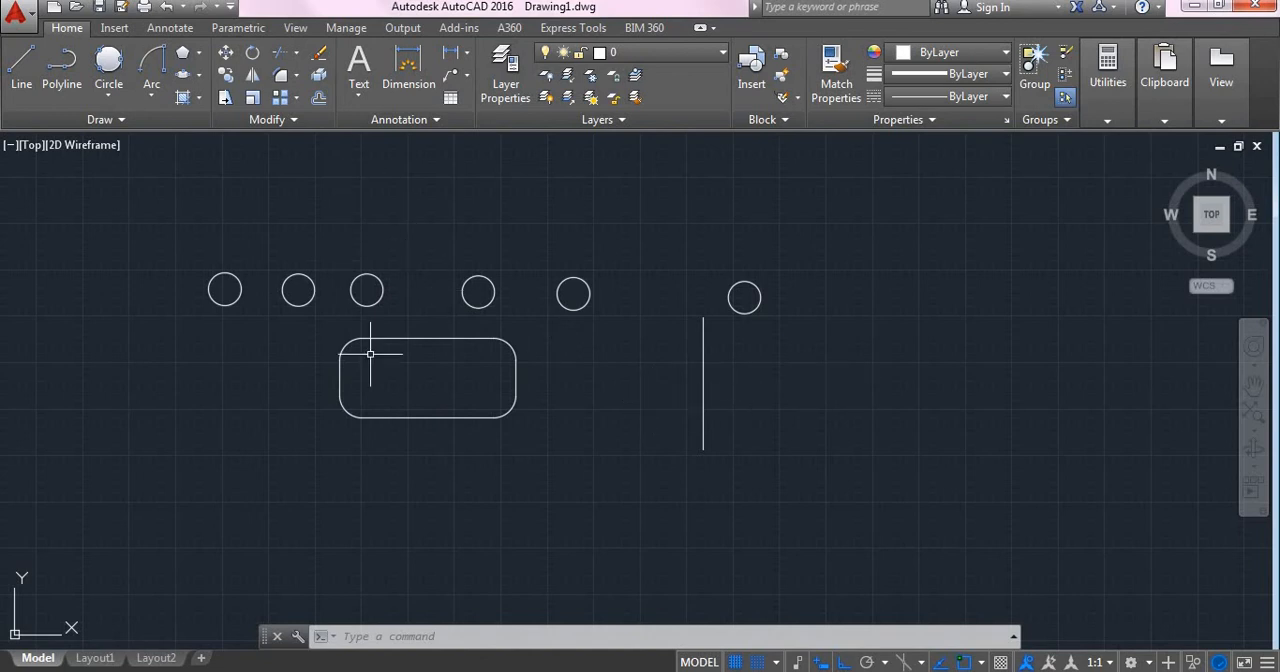
- Mirror the rounded rectangle about the vertical line's two endpoints, keeping the source object
type("MIRROR")
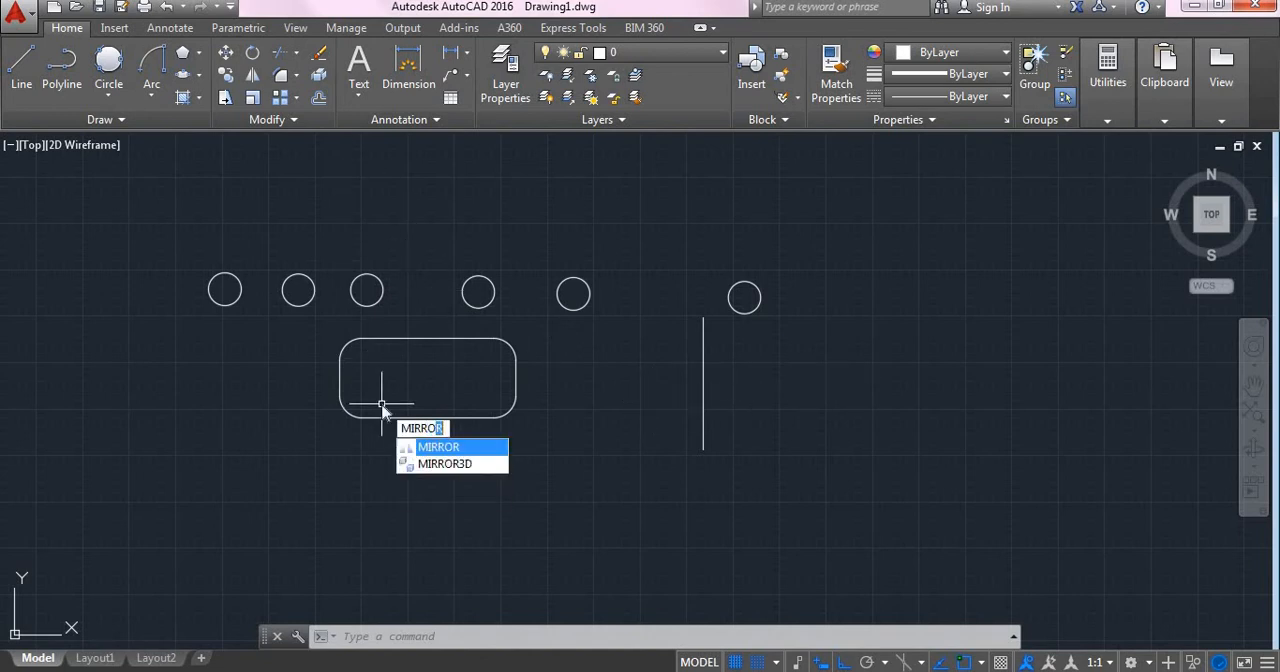
key("Return")
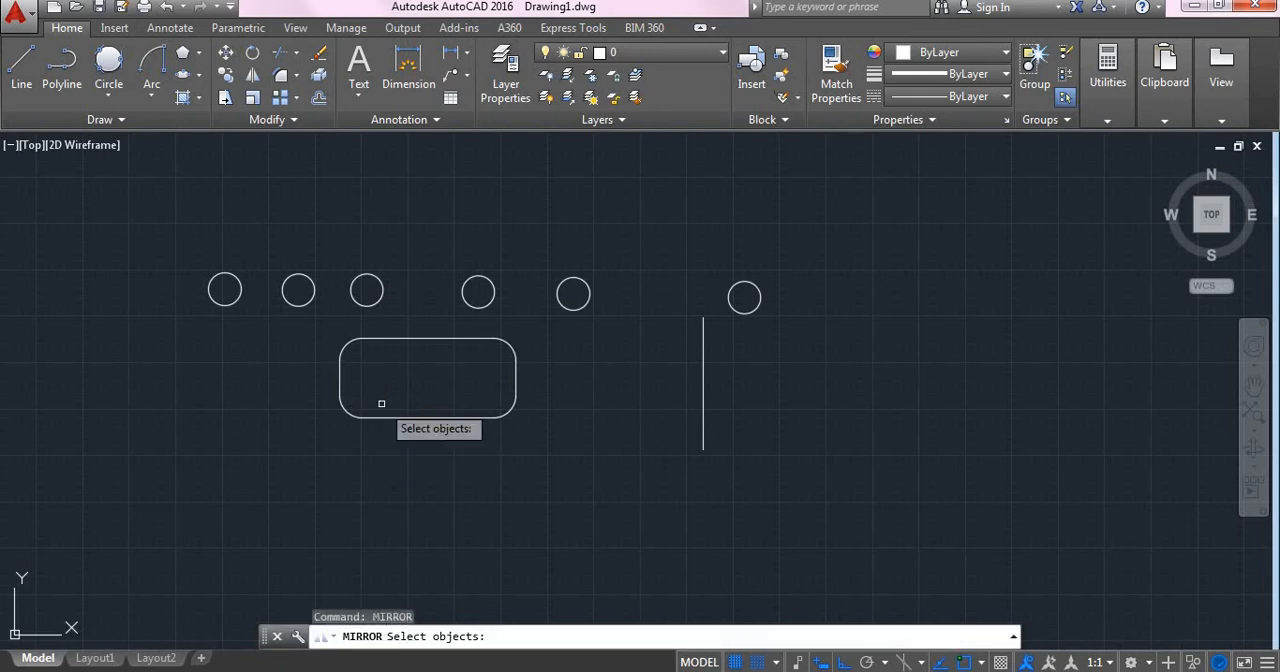
left_click(330, 324)
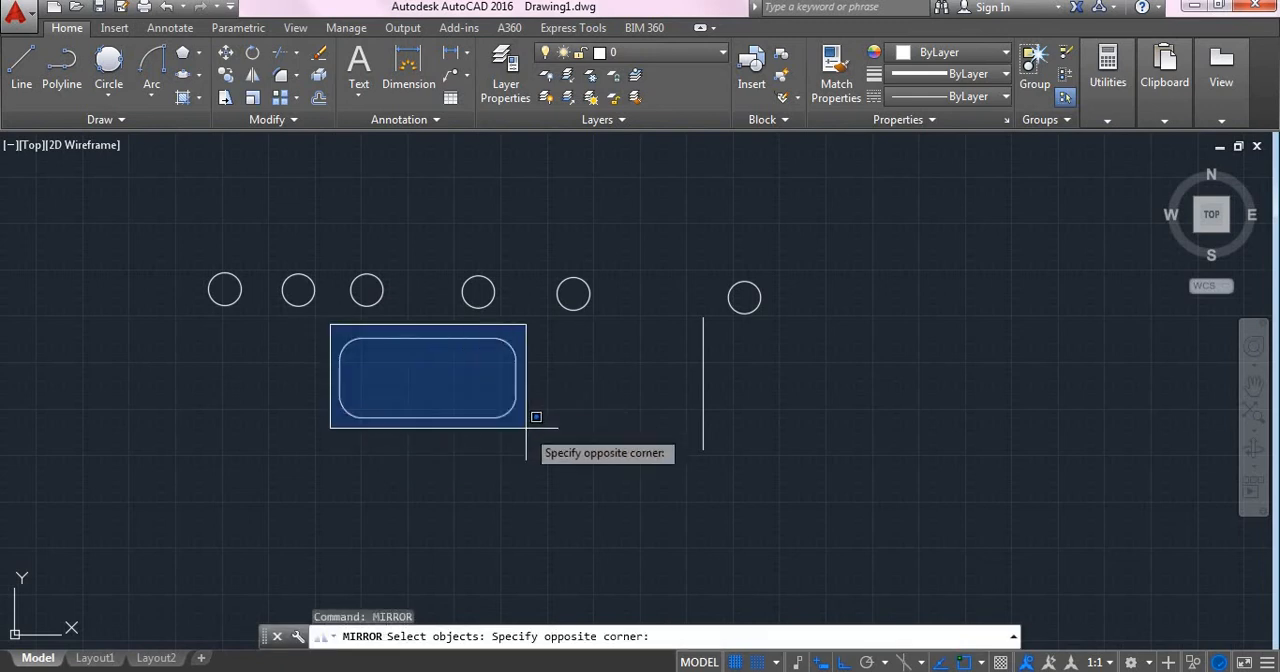
left_click(537, 431)
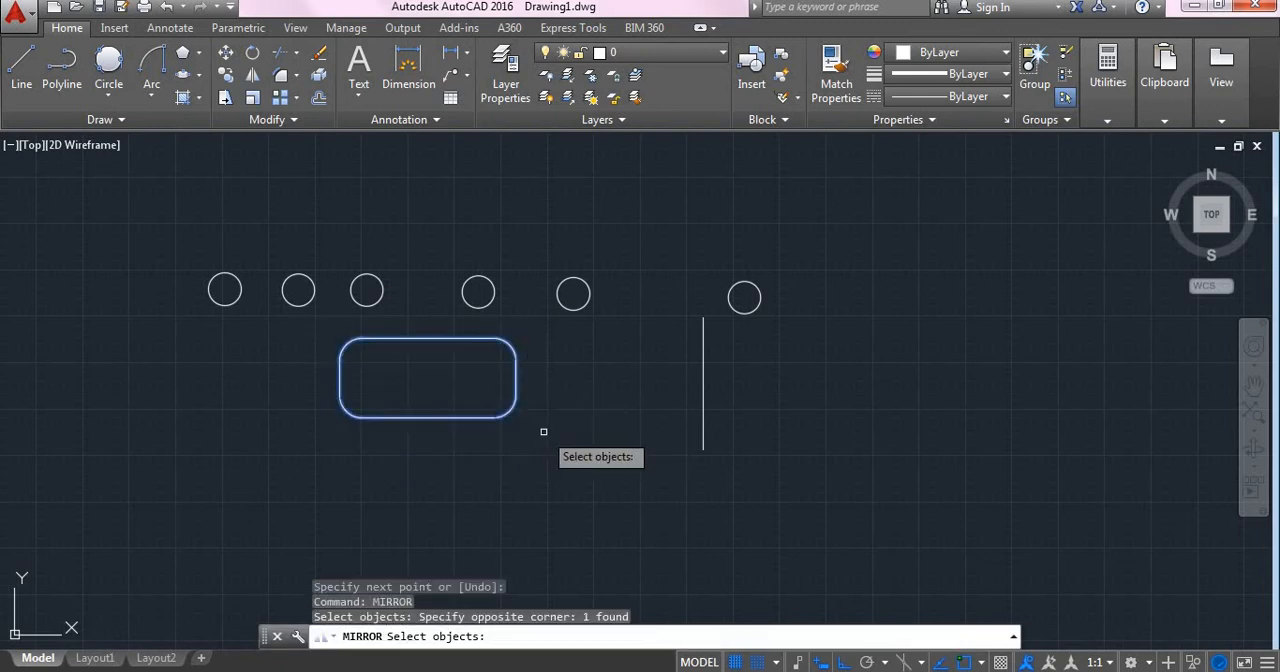
key("Return")
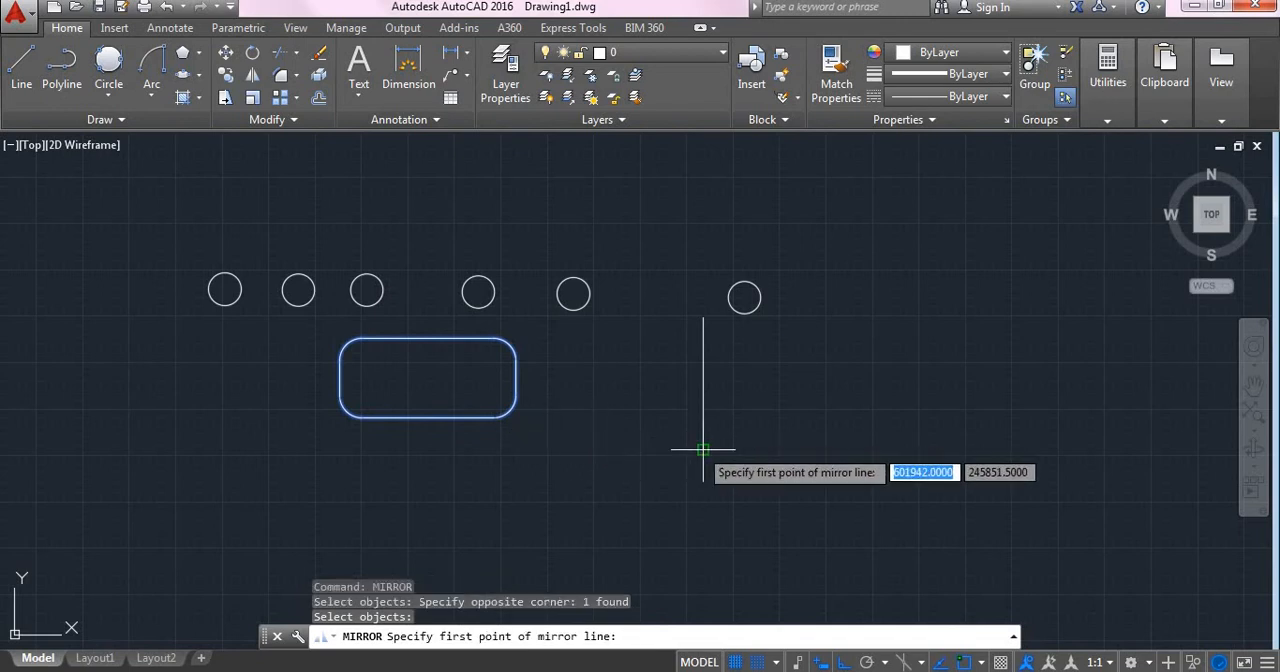
left_click(703, 450)
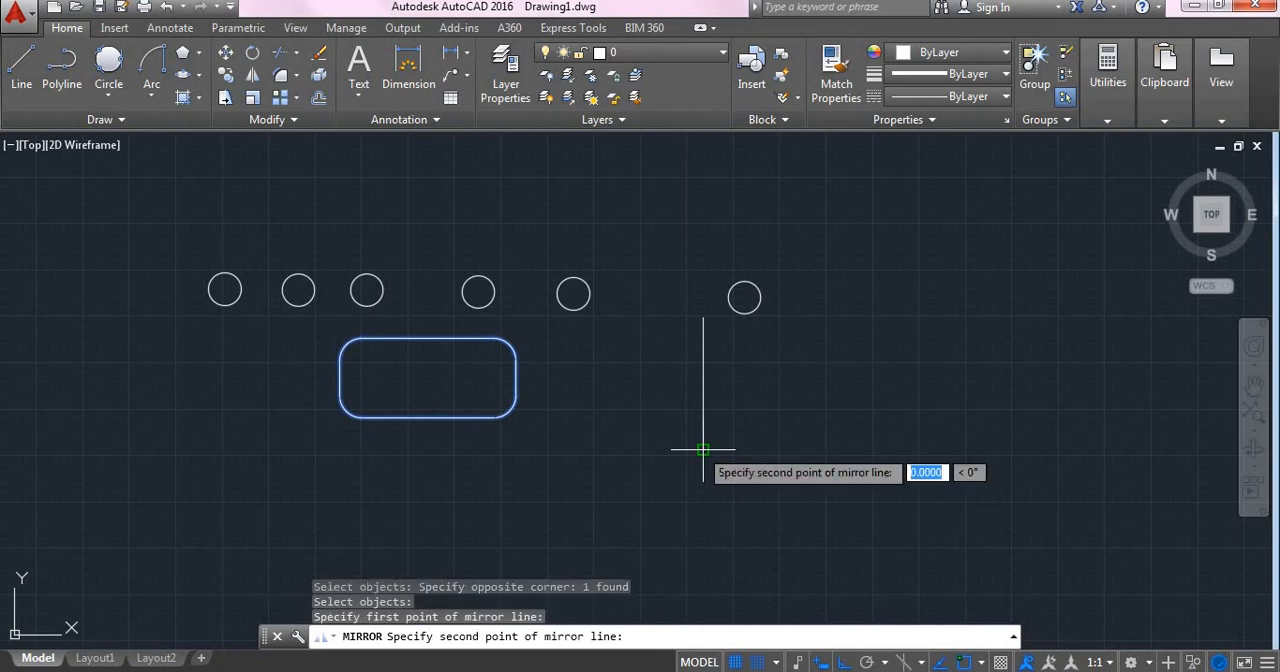
left_click(703, 318)
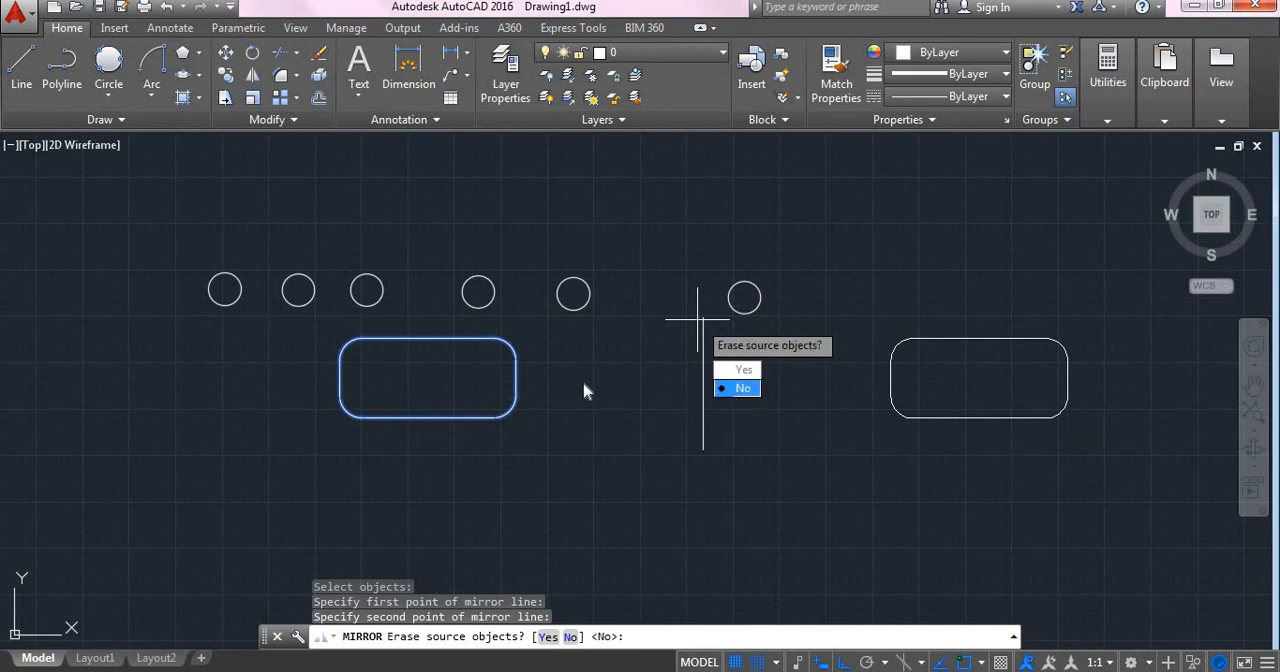
left_click(745, 389)
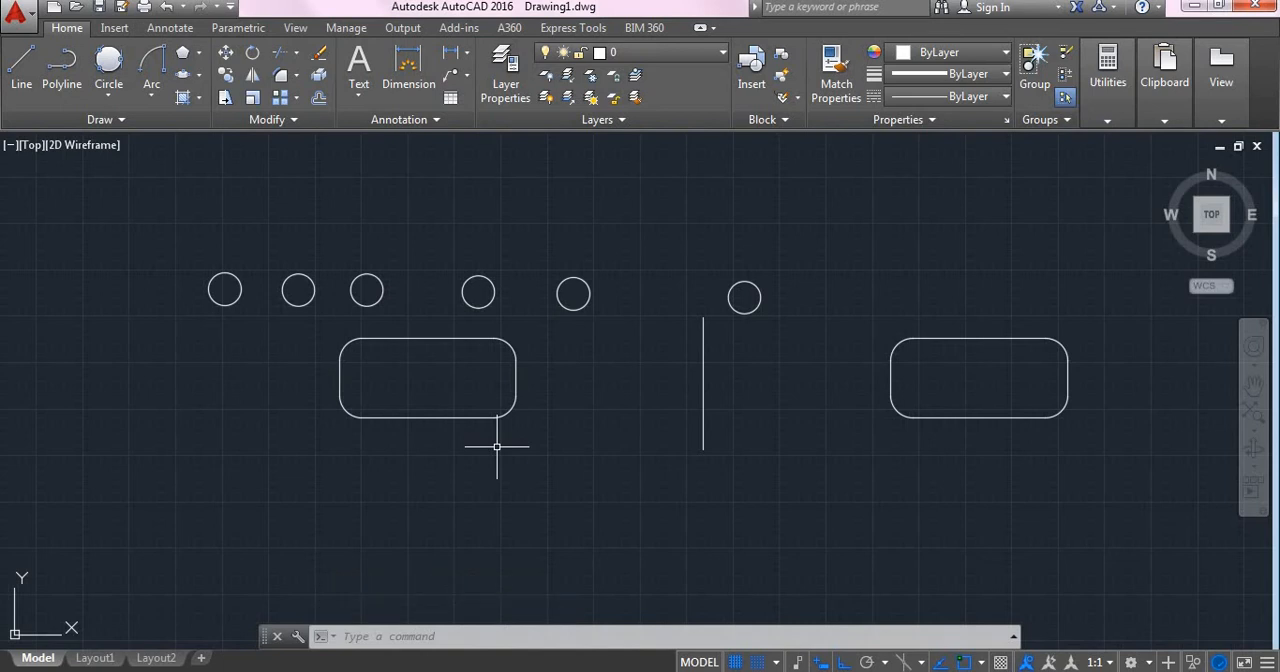
- Draw a rectangle about 106 by 40 units in the empty area below the existing shapes
middle_click_drag(722, 515, 479, 256)
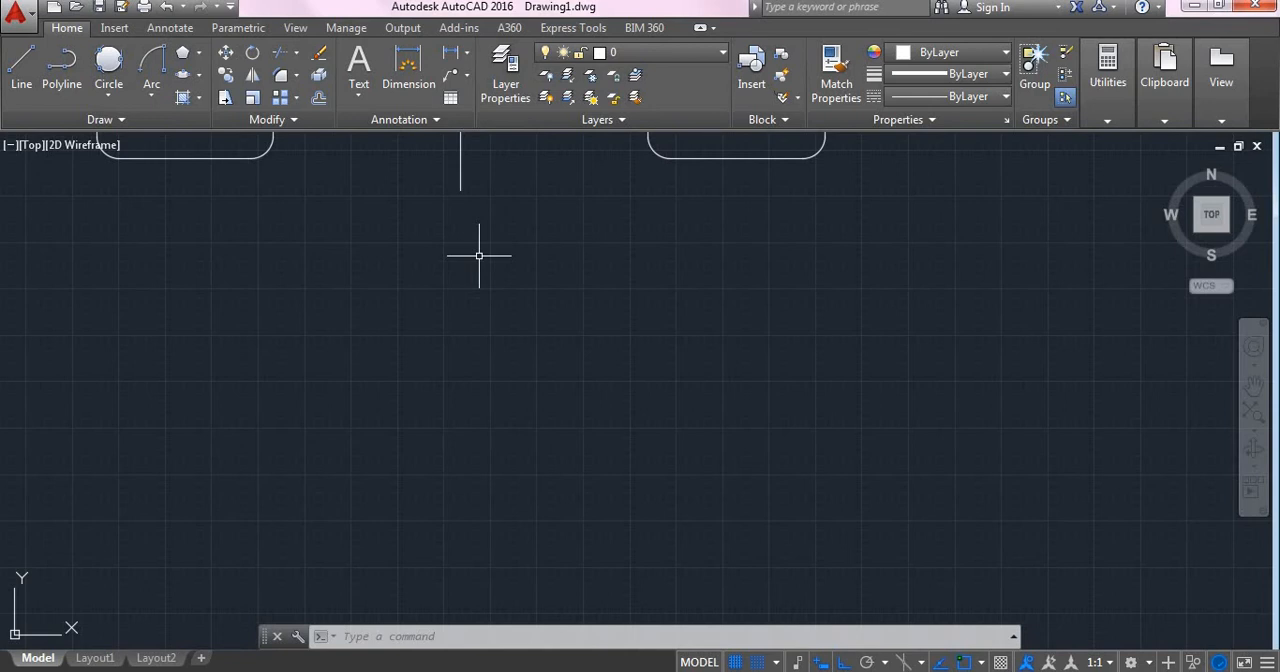
type("rec")
key("Return")
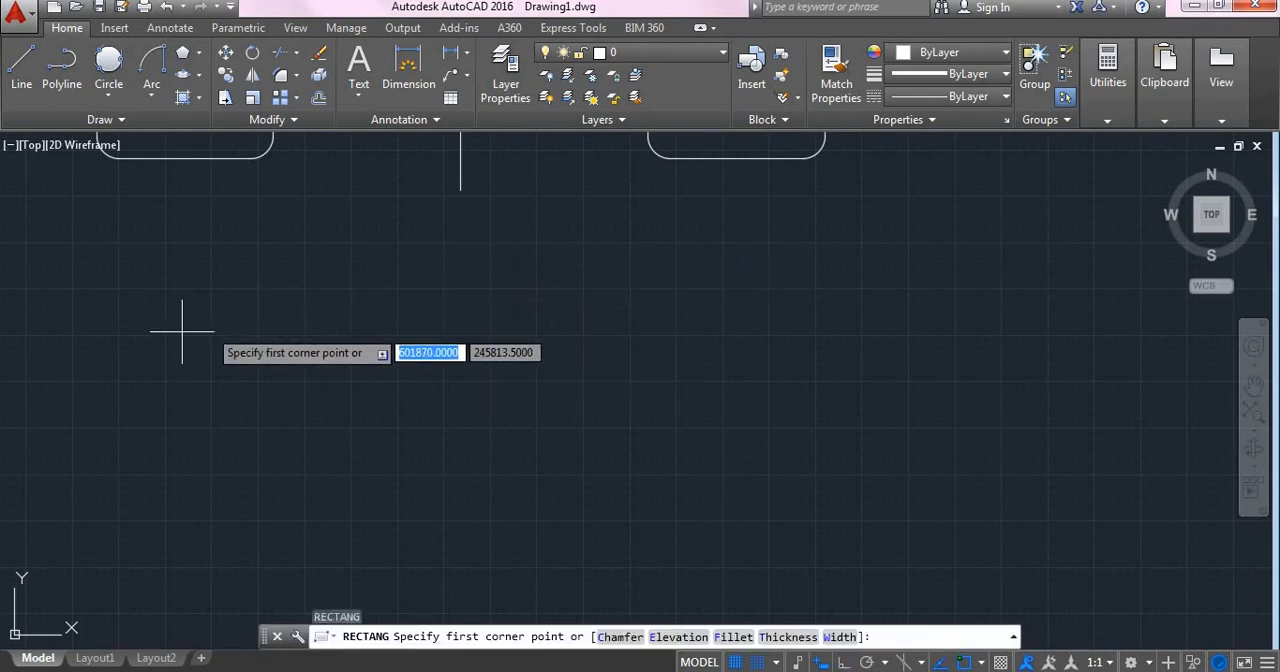
left_click(133, 307)
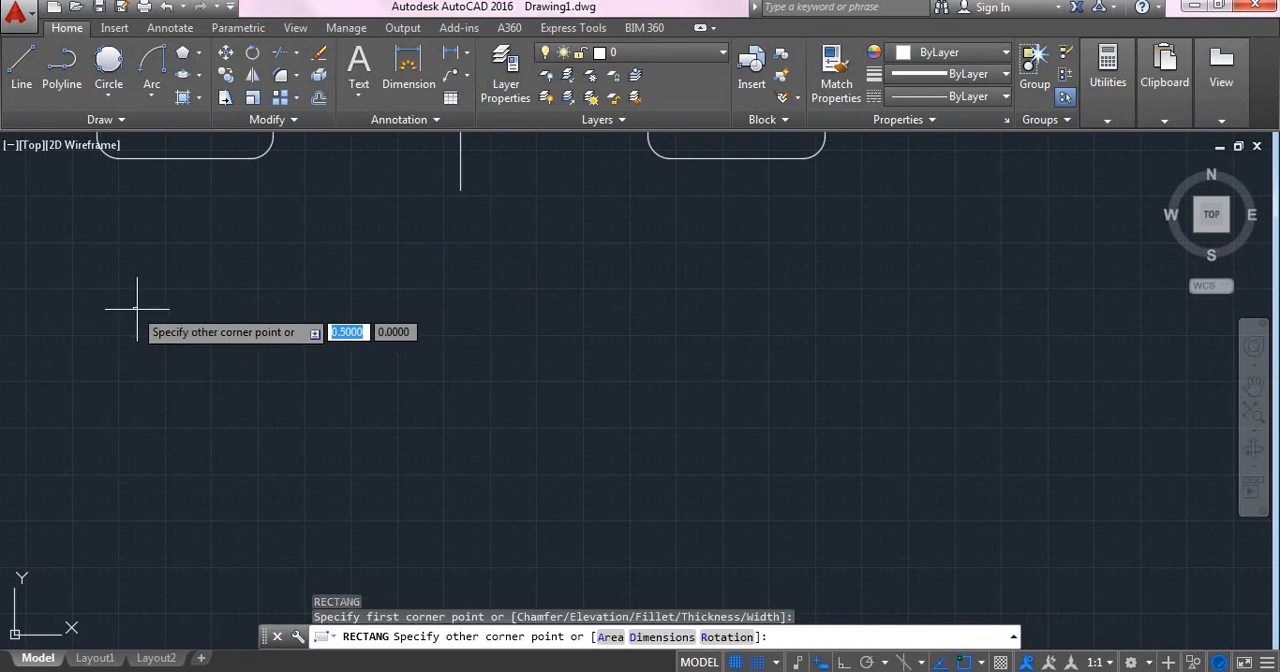
left_click(528, 455)
key("Escape")
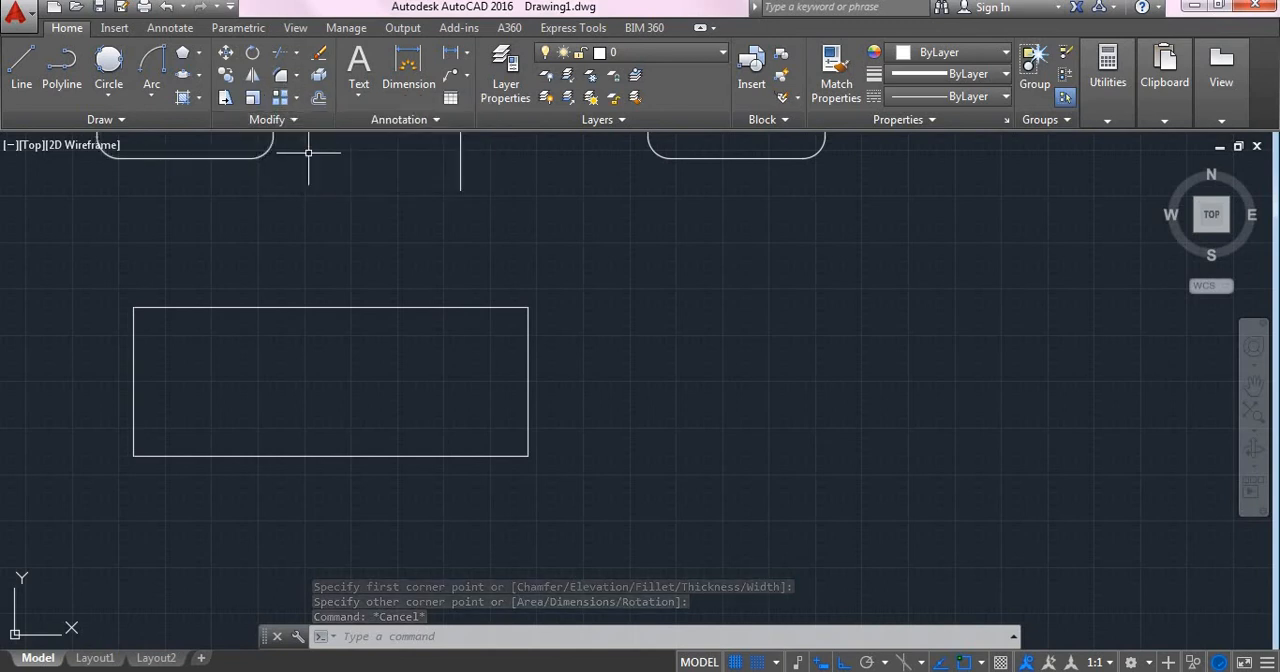
- Fillet the new rectangle's upper-left corner with a radius of 8
type("FIL")
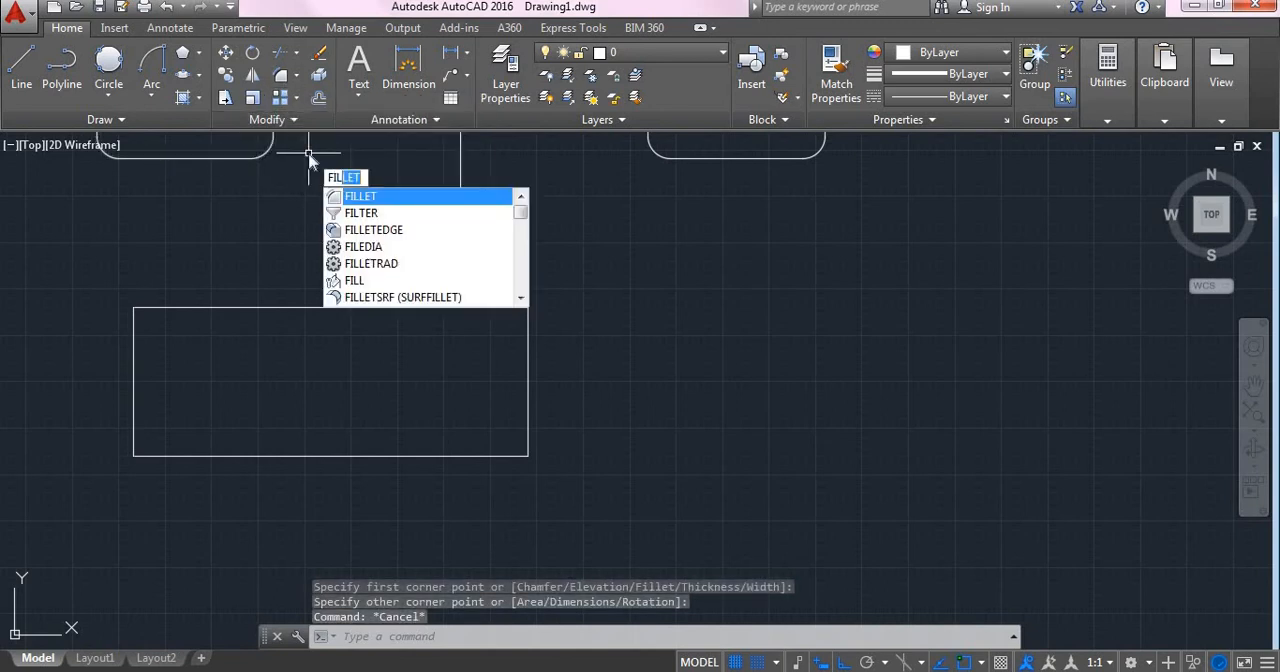
key("Return")
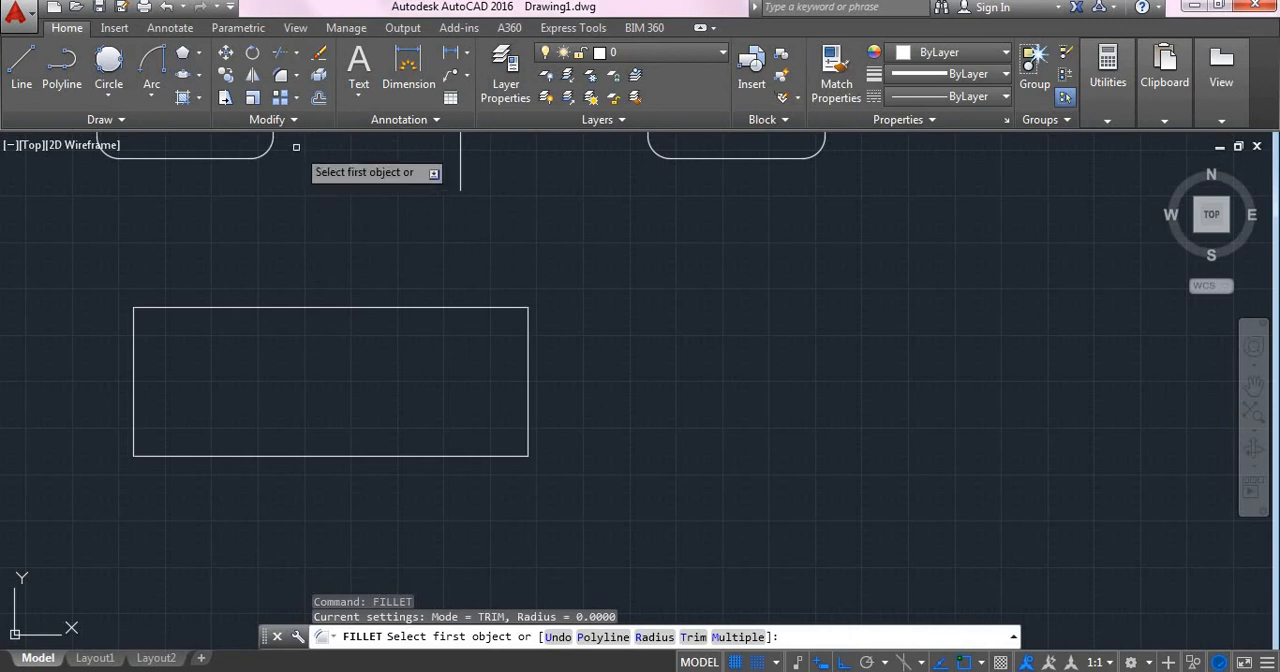
left_click(643, 637)
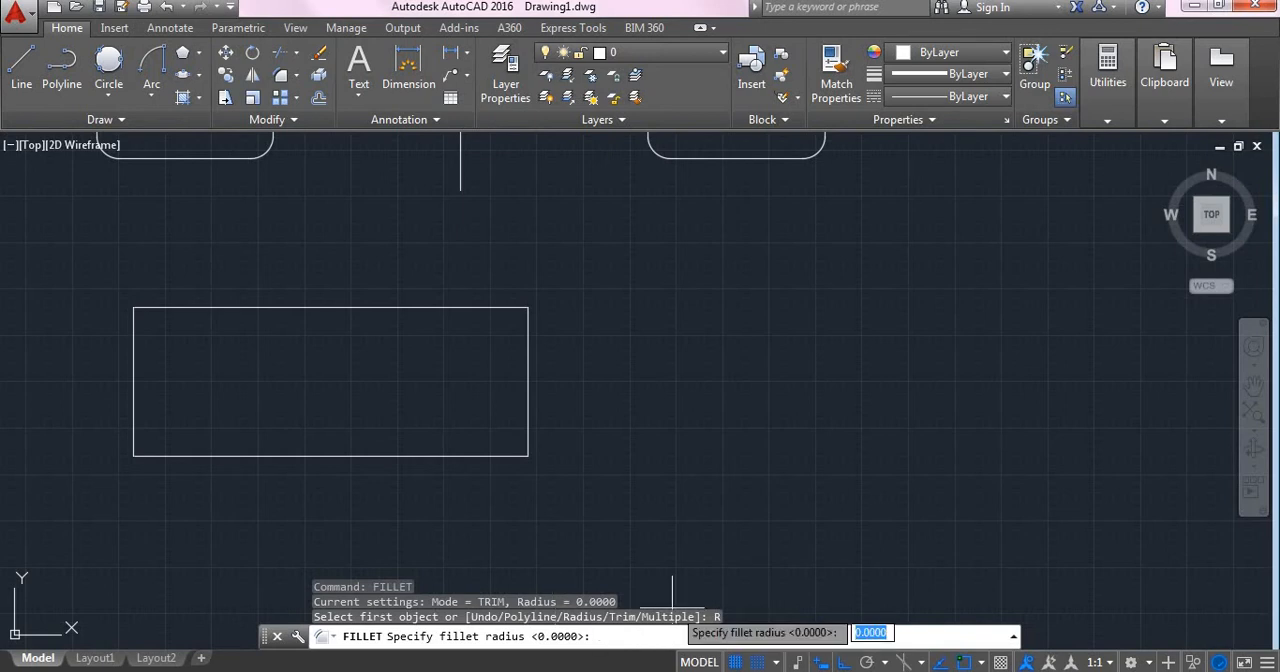
type("8")
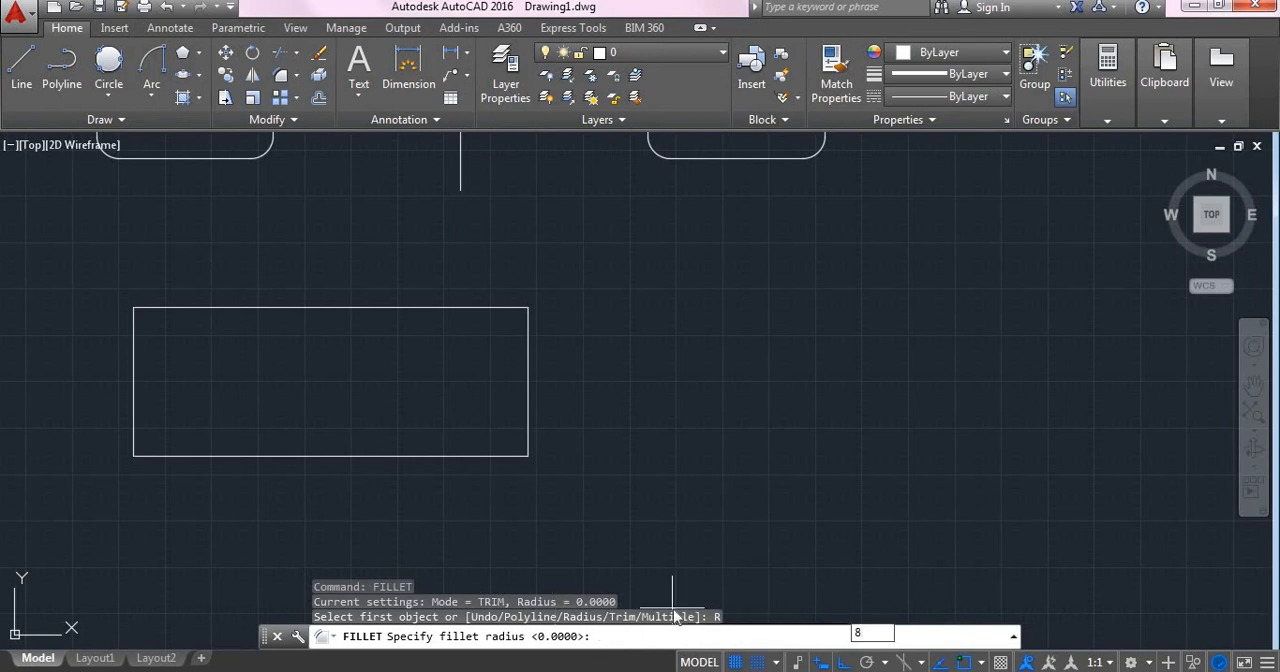
key("Return")
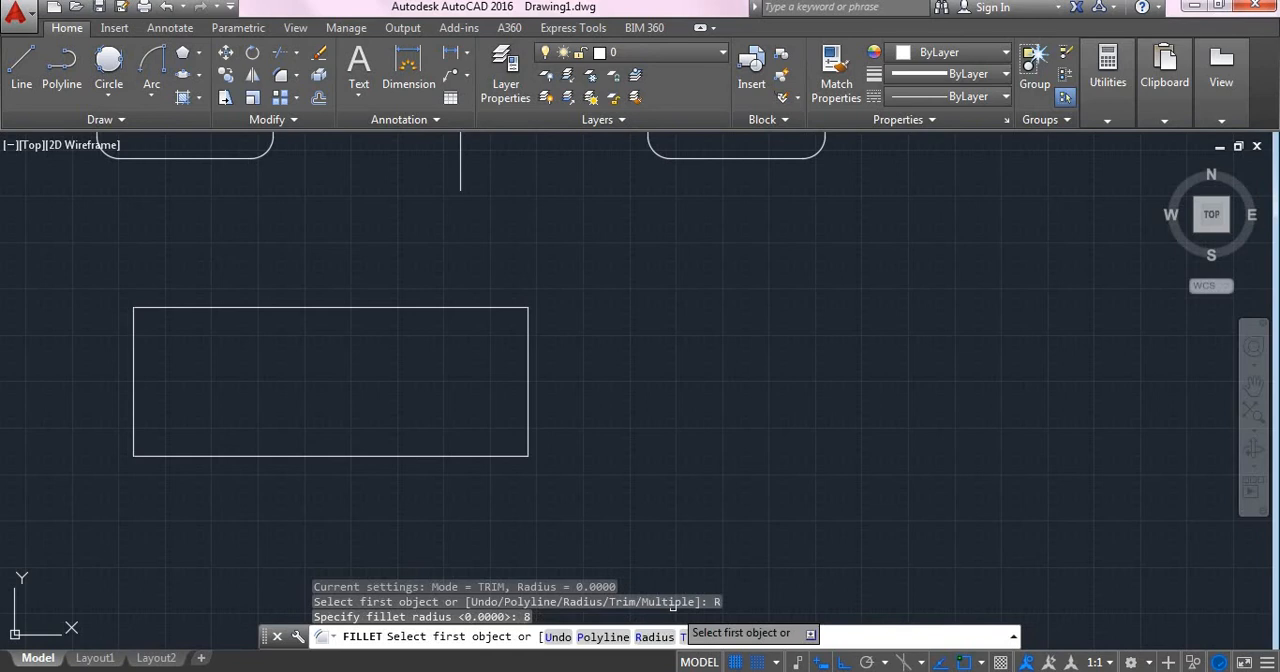
left_click(131, 324)
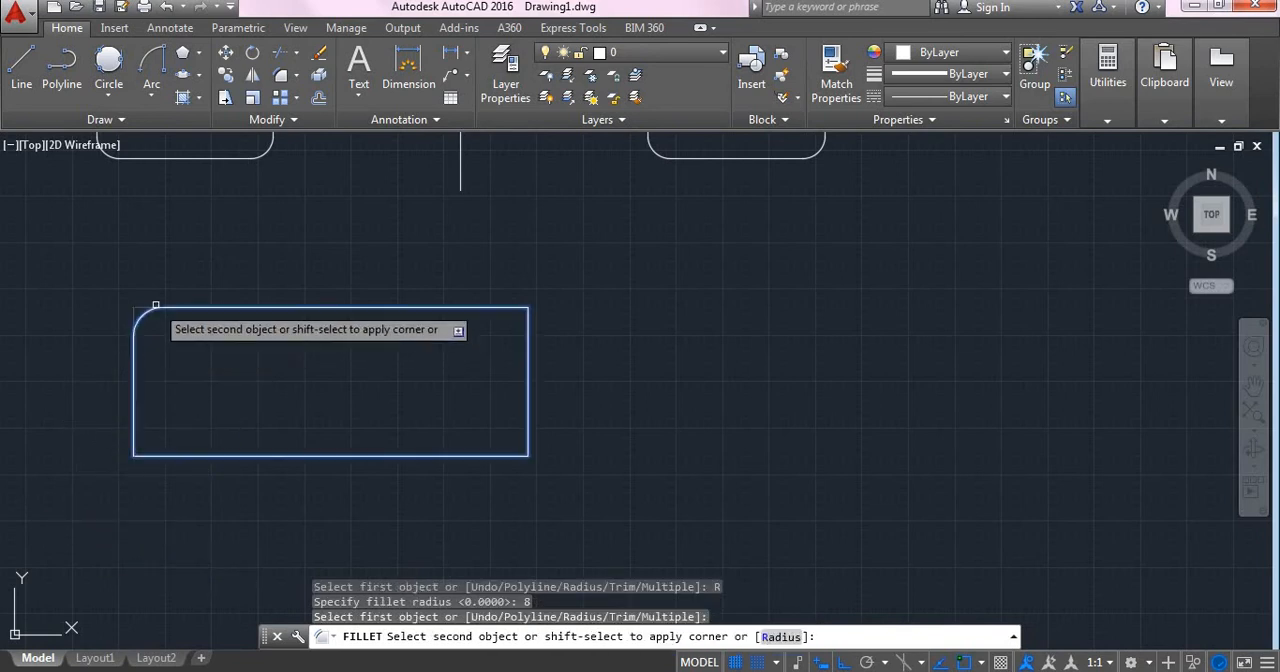
left_click(155, 304)
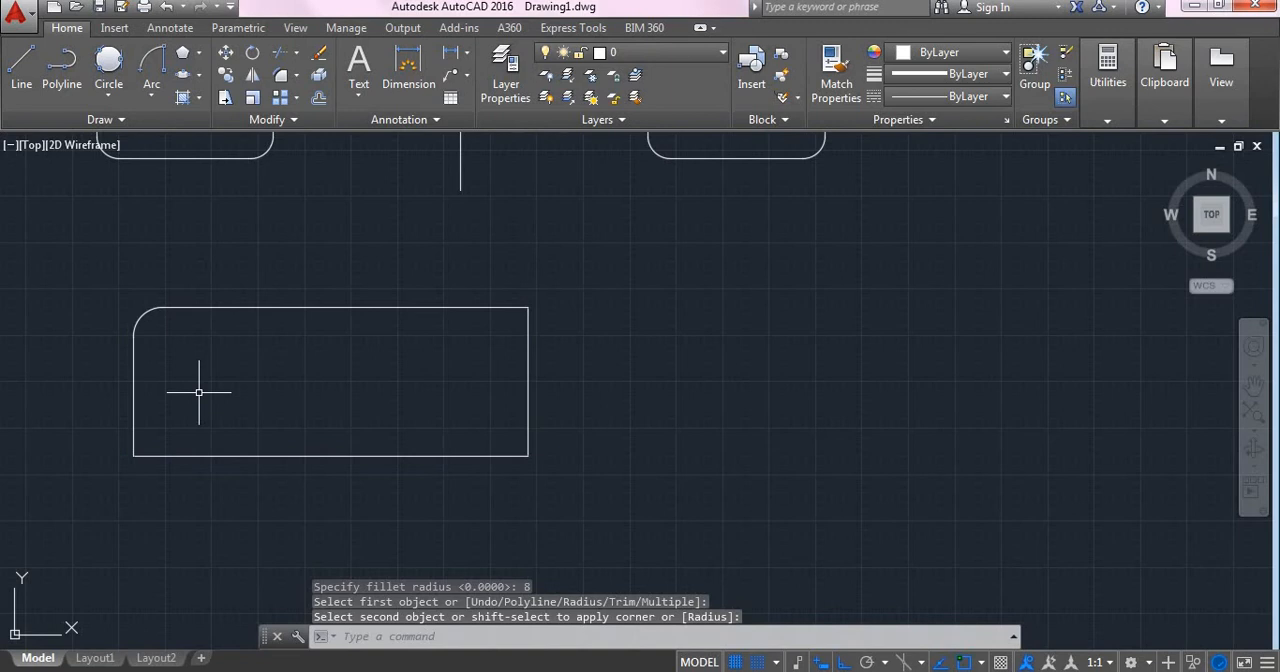
- Fillet the rectangle's upper-right, lower-right and lower-left corners with the same radius of 8
key("Return")
left_click(503, 308)
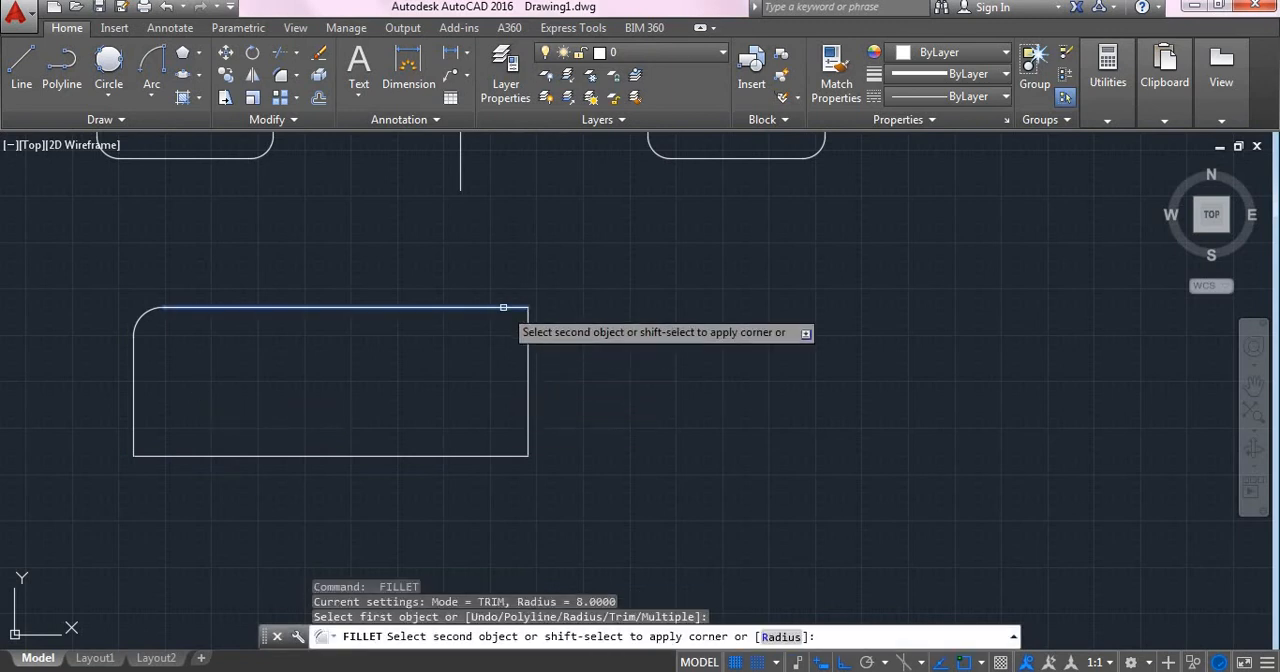
left_click(528, 338)
key("Return")
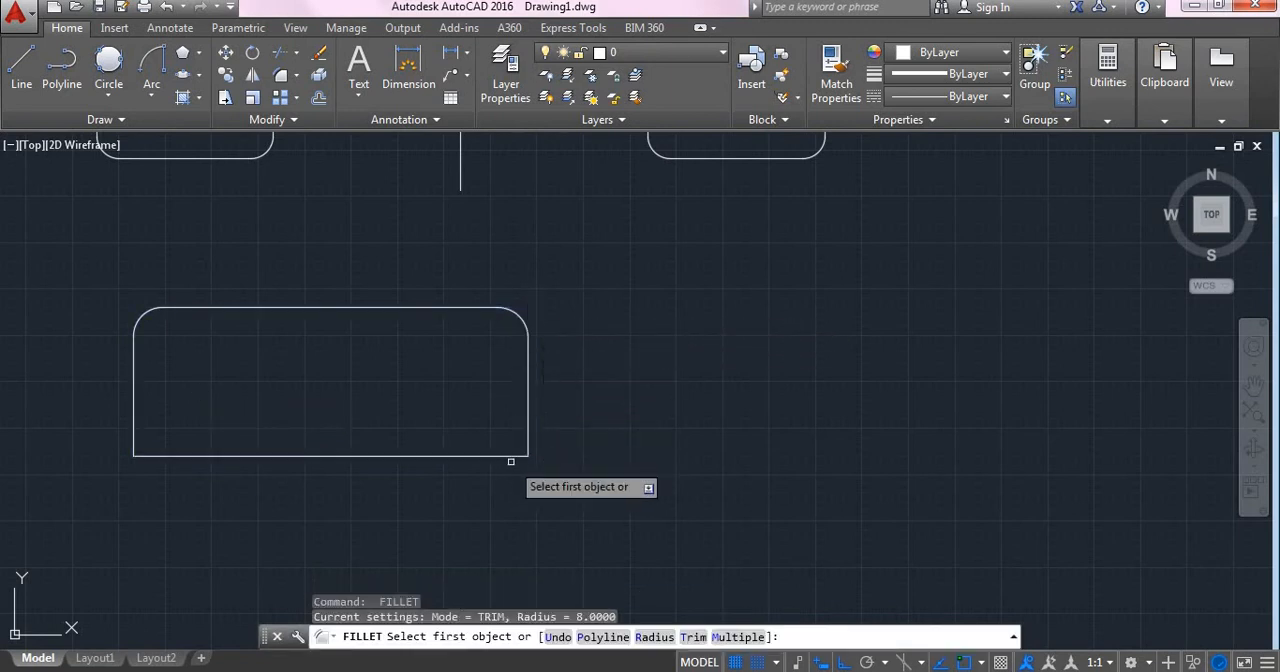
left_click(505, 455)
left_click(528, 438)
key("Return")
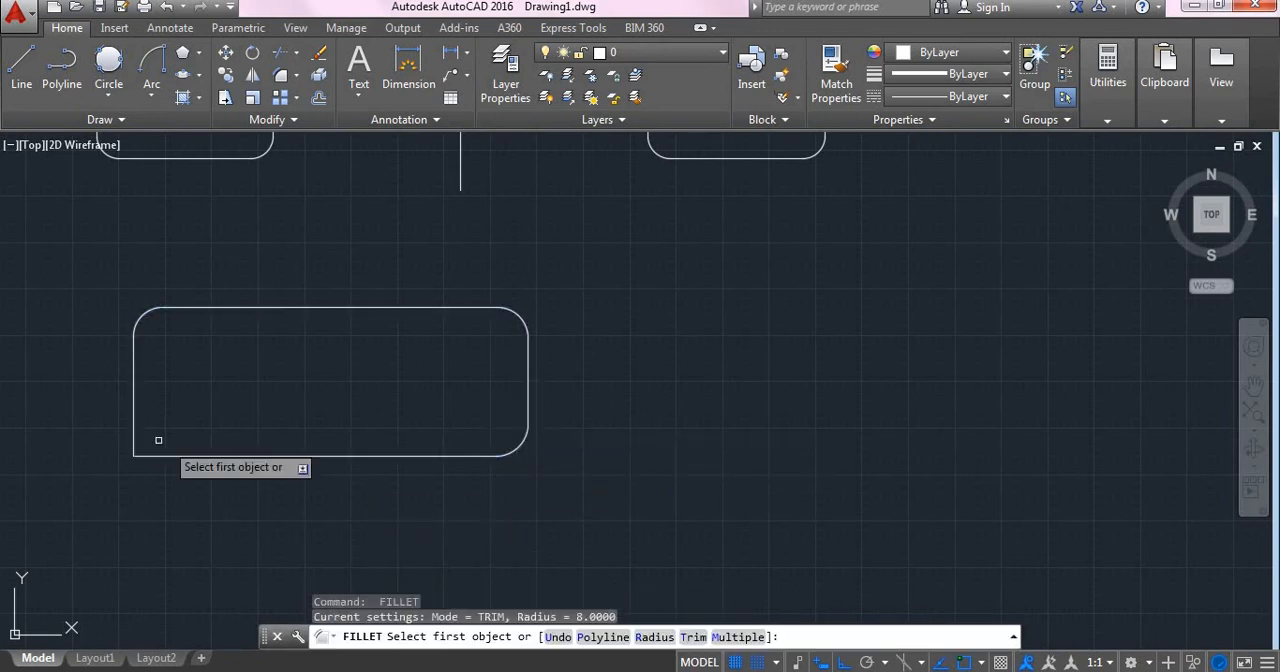
left_click(134, 441)
left_click(148, 455)
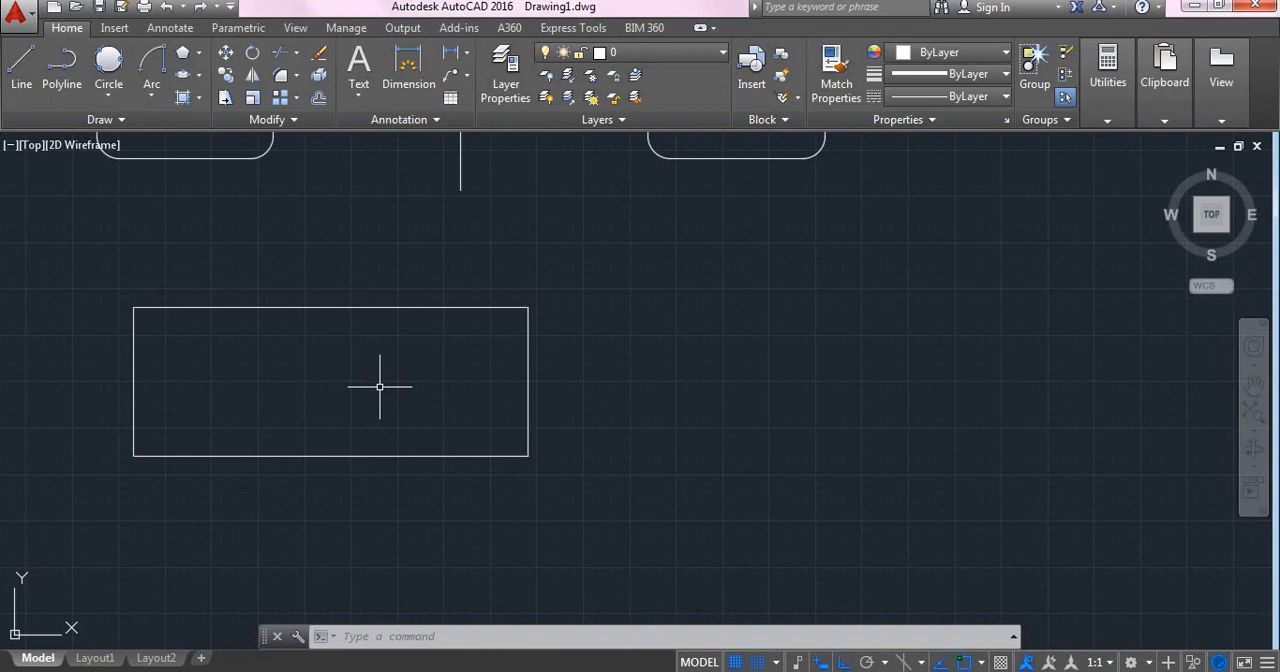
- Chamfer the sharp-cornered rectangle's upper-left corner with both chamfer distances set to 8
type("CHA")
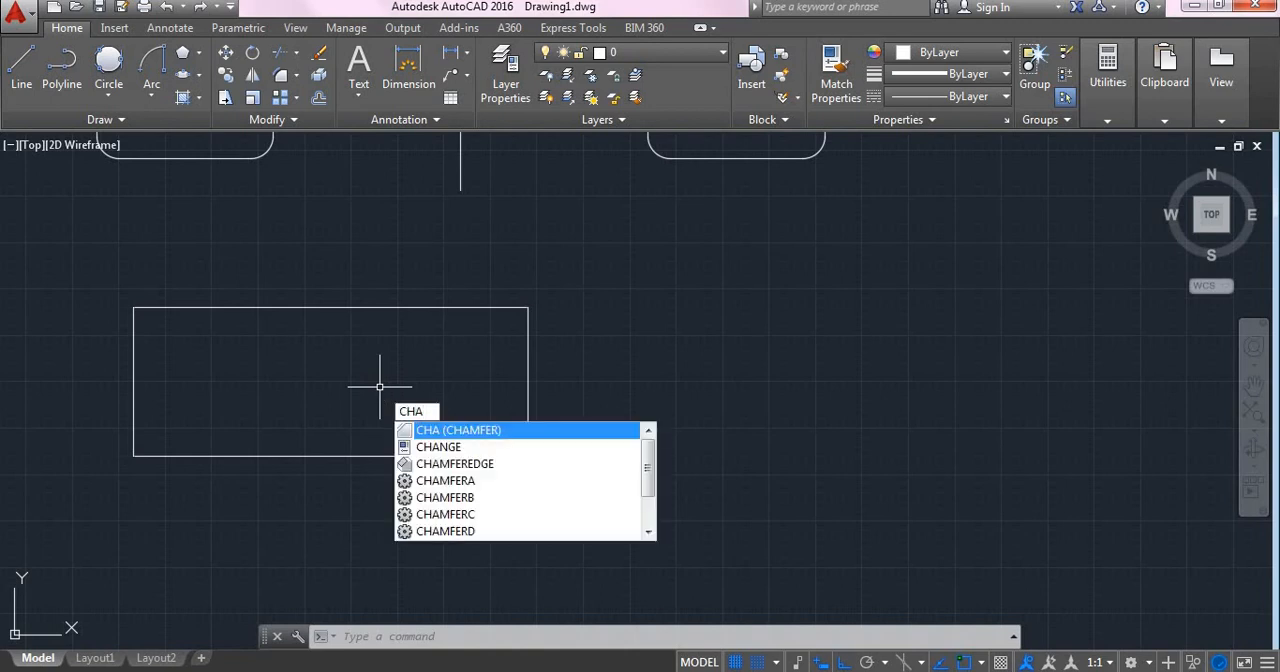
key("Return")
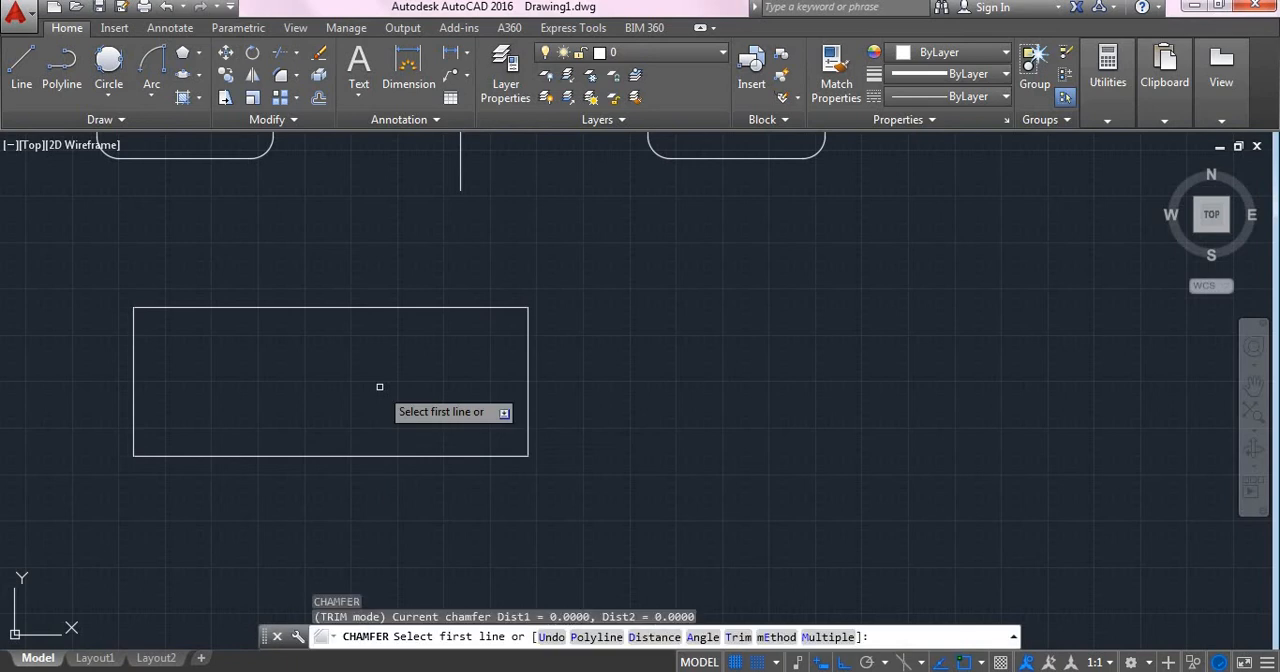
left_click(645, 637)
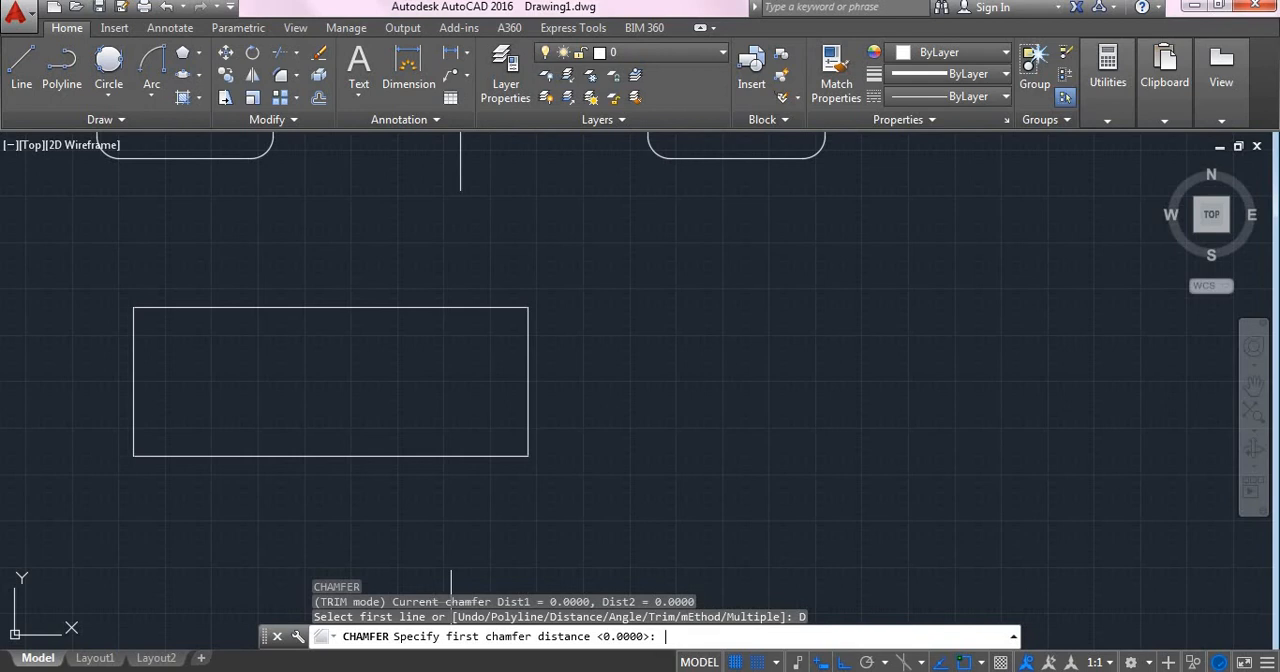
type("8")
key("Return")
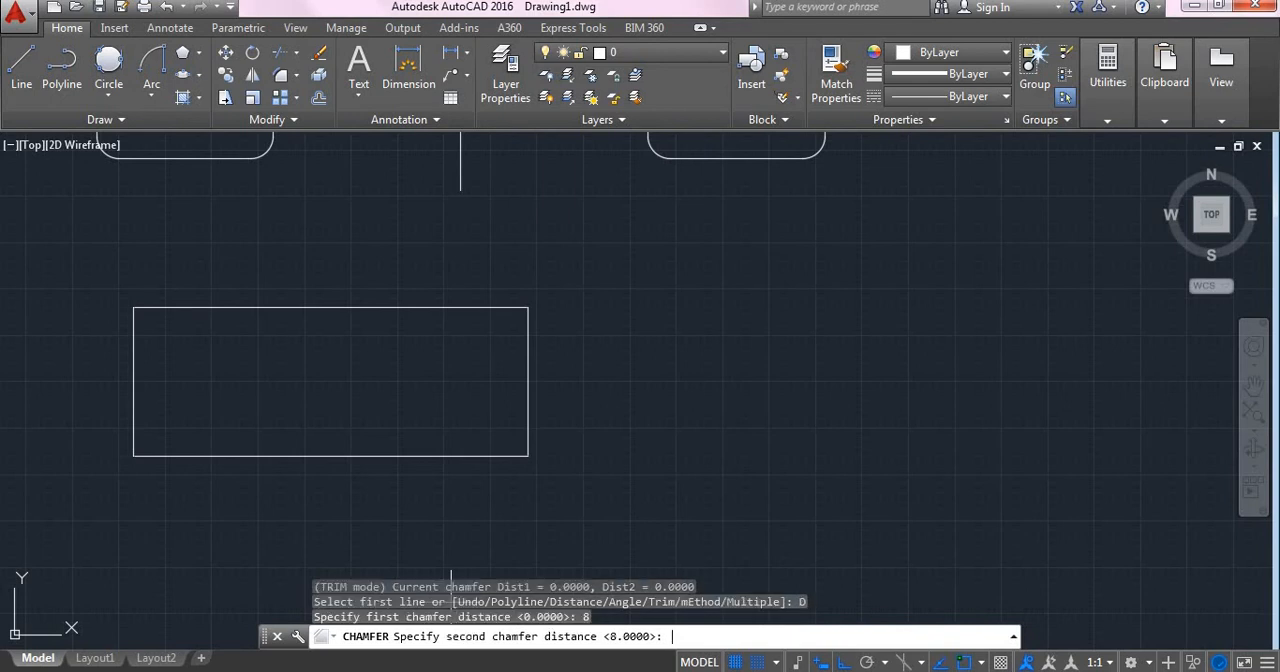
type("8")
key("Return")
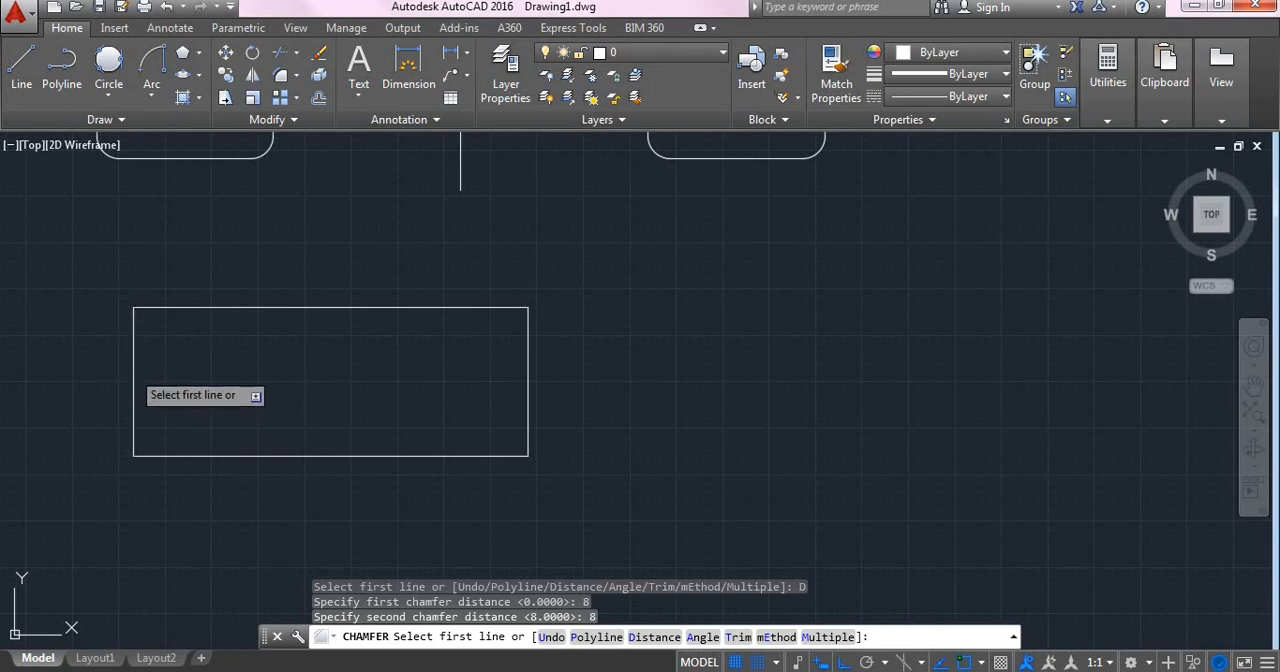
left_click(133, 370)
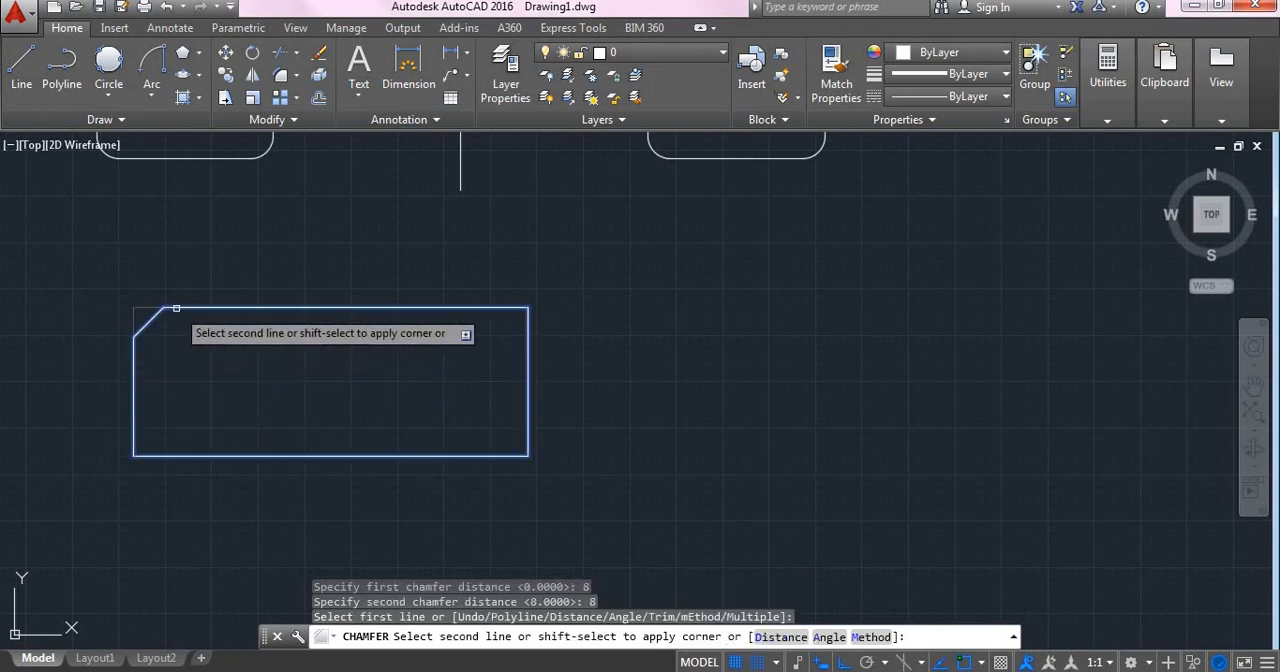
left_click(176, 308)
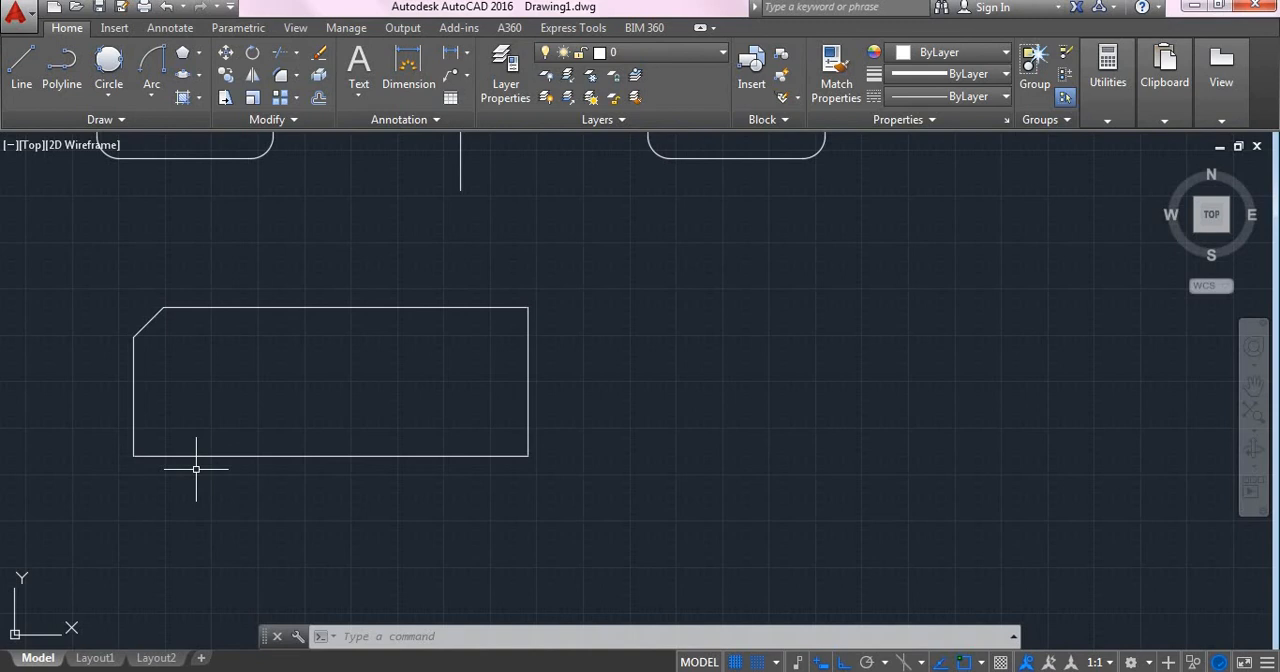
- Chamfer the rectangle's upper-right corner with a first distance of 5 along the top edge and a second distance of 20 down the side
type("CHA")
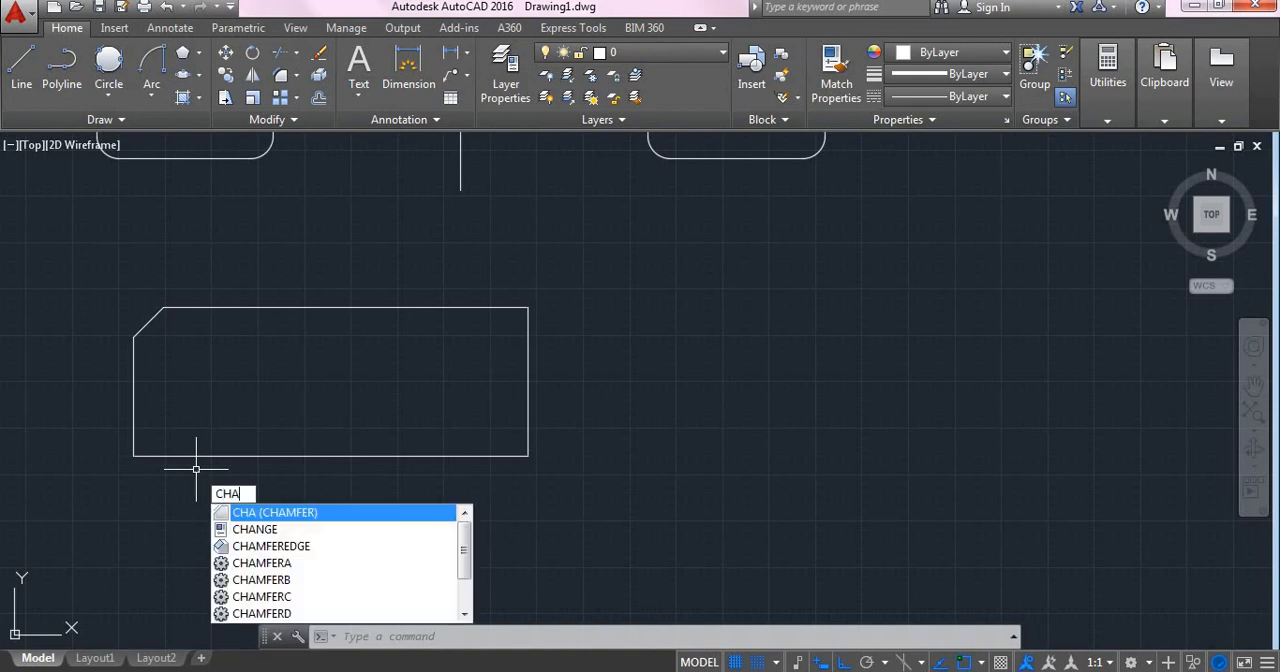
key("Return")
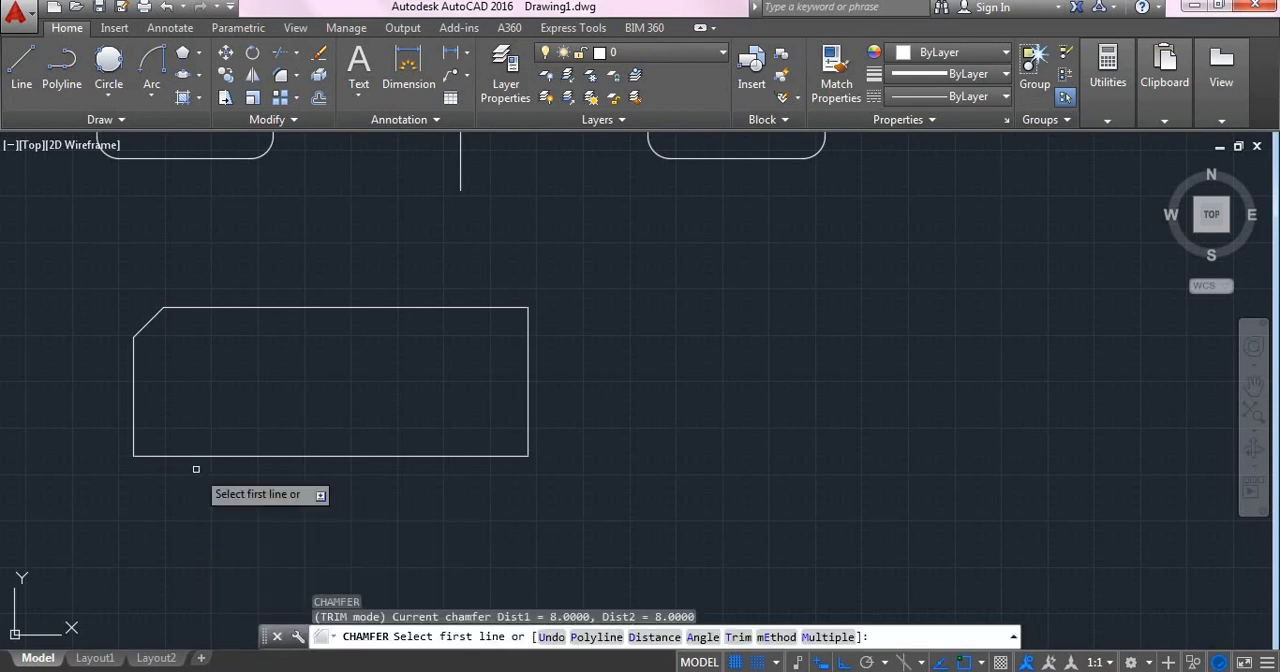
left_click(655, 637)
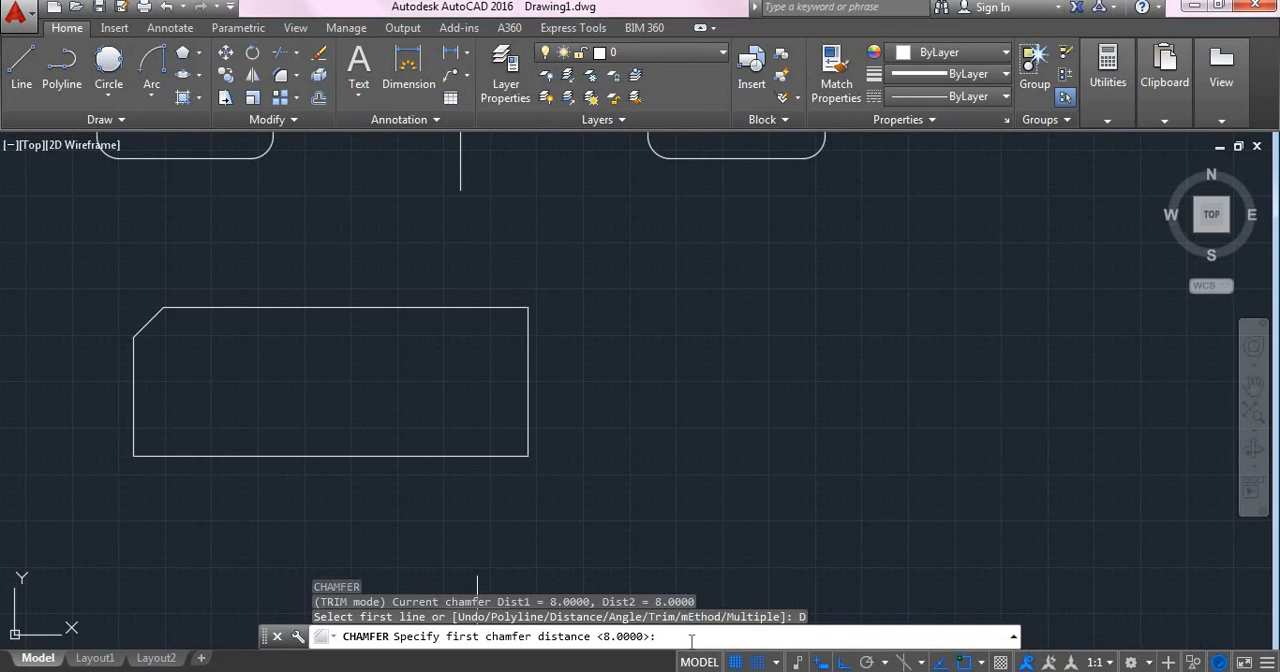
type("5")
key("BackSpace")
type("5")
key("Return")
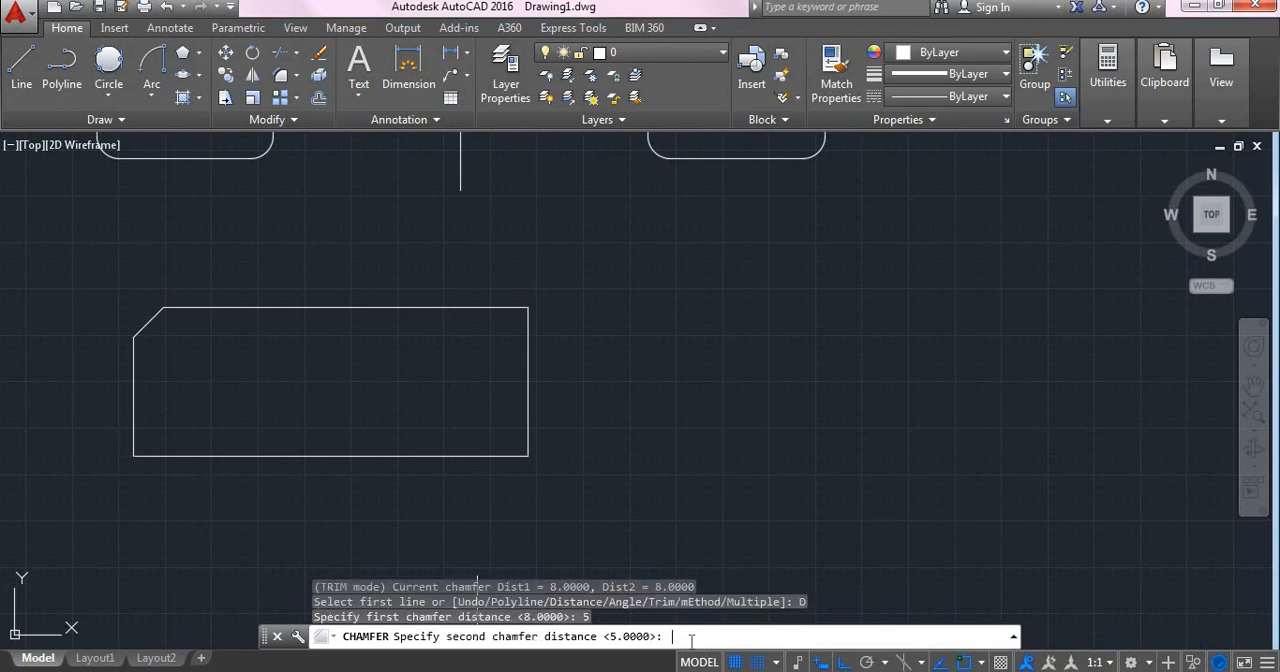
type("20")
key("Return")
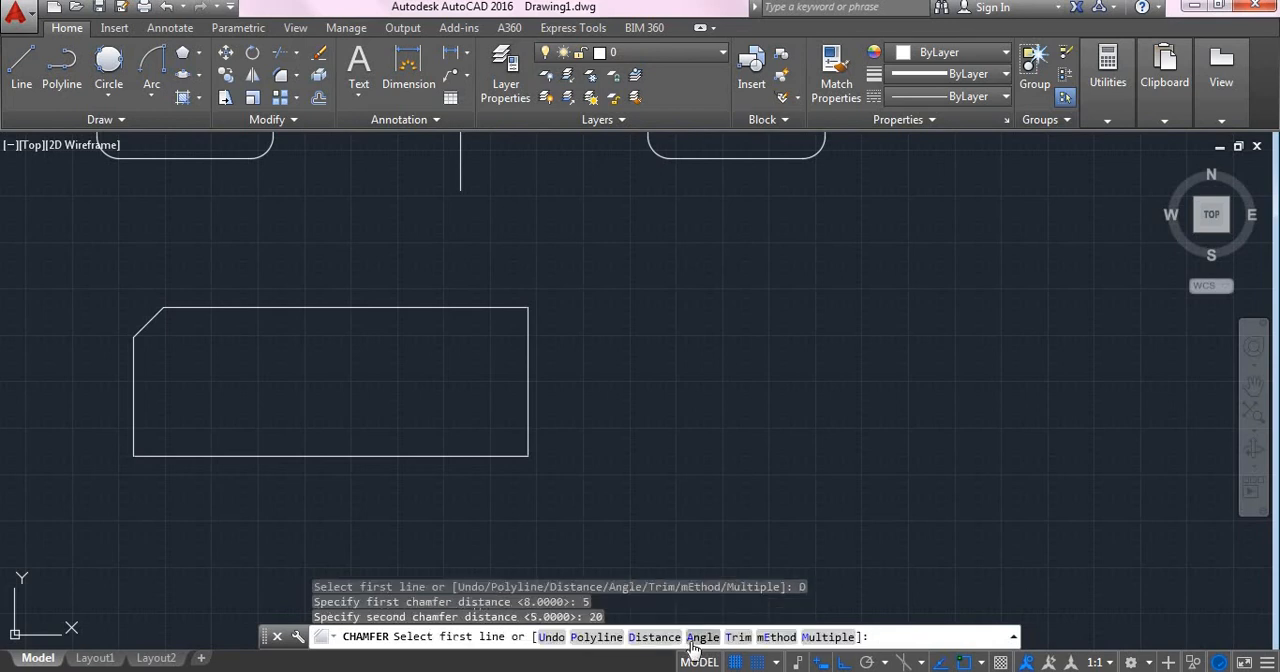
left_click(465, 309)
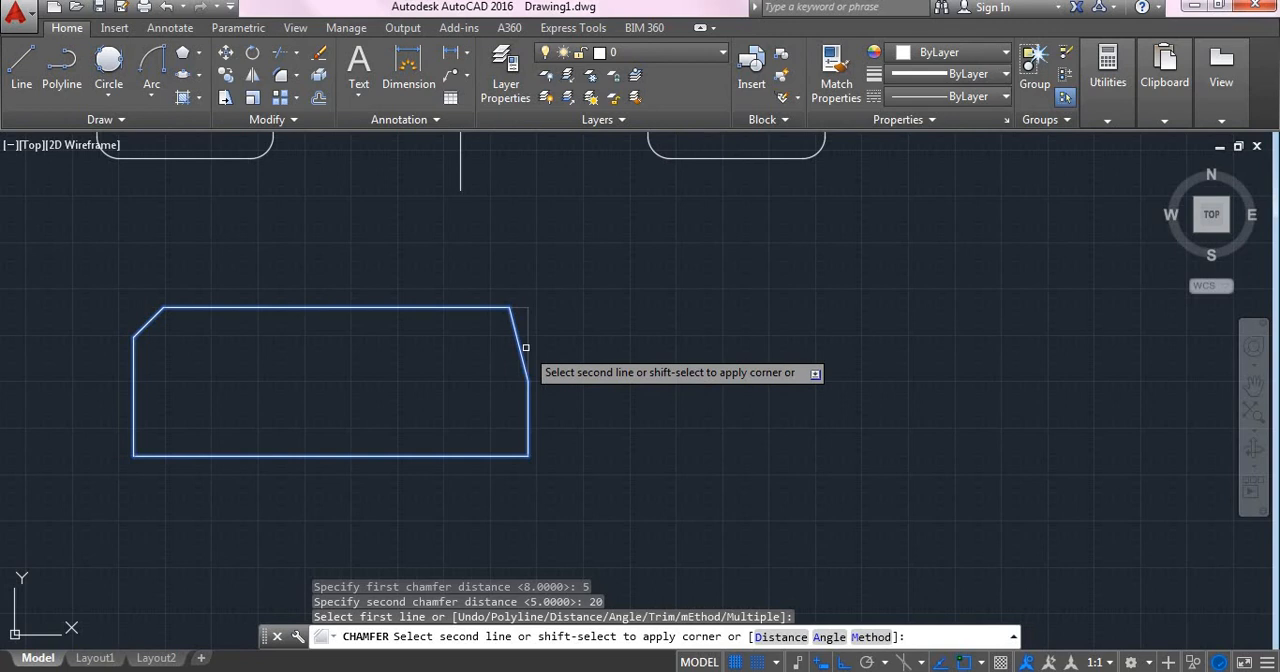
left_click(525, 347)
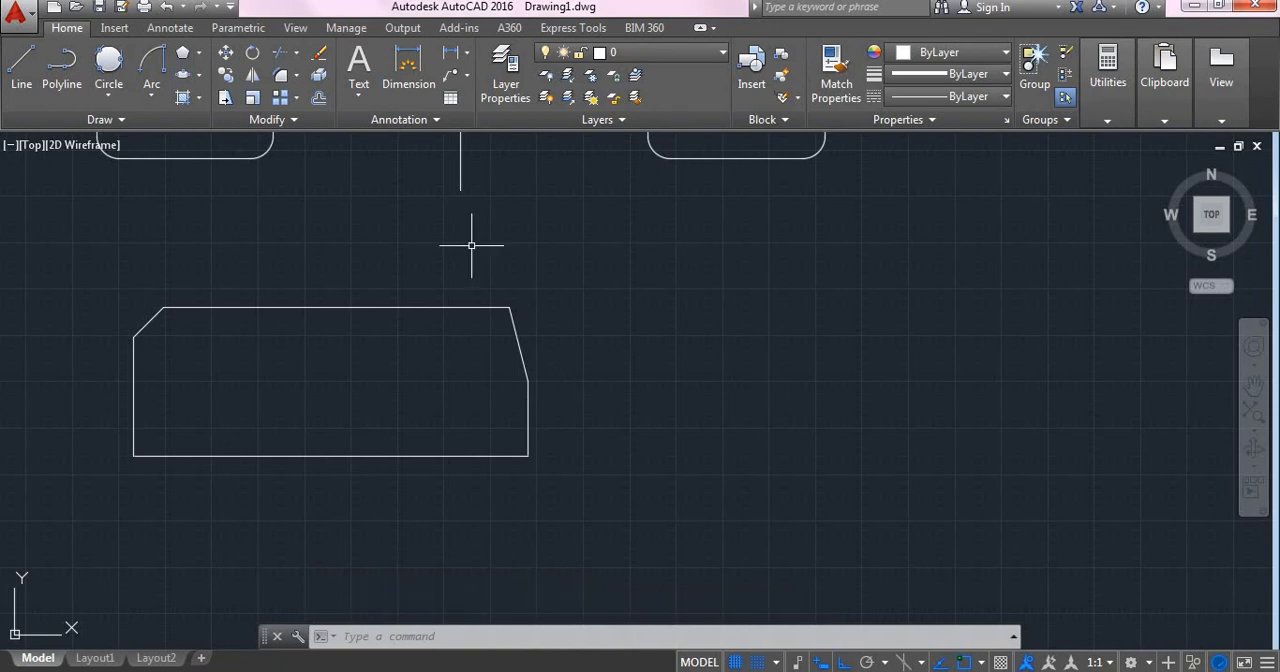
- Erase the chamfered rectangle
left_click(273, 295)
left_click(634, 497)
key("Delete")
- Draw a new sharp-cornered rectangle in the empty area below the existing shapes
type("REC")
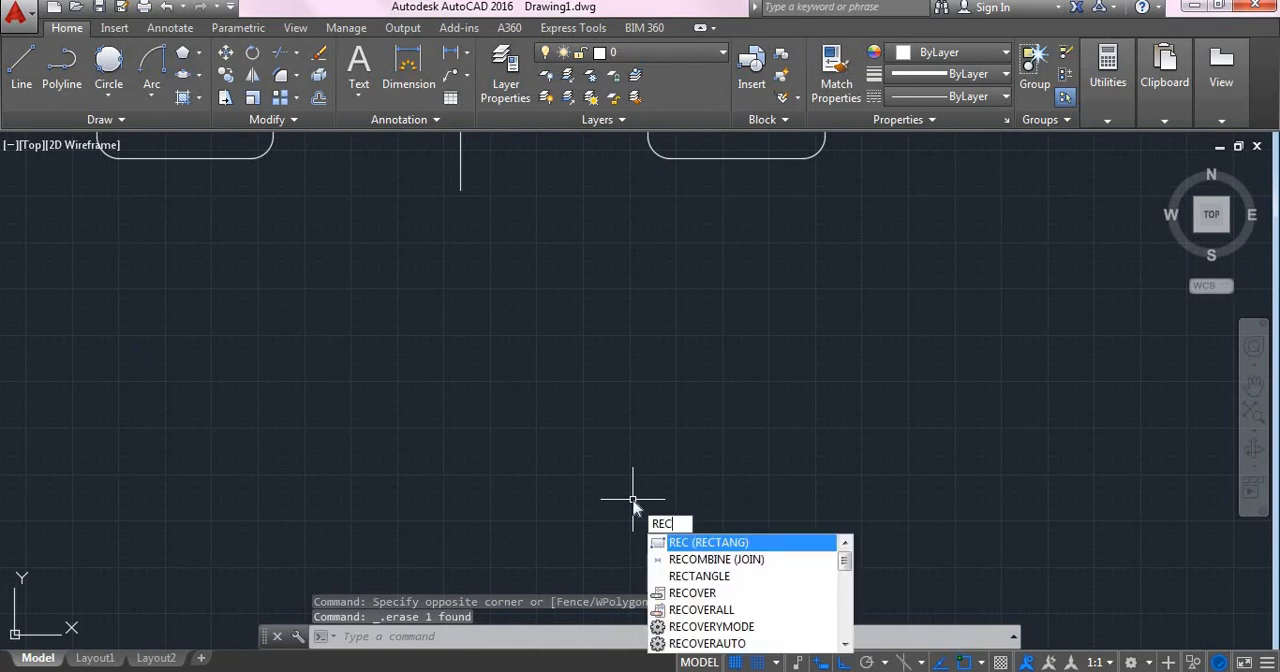
key("Return")
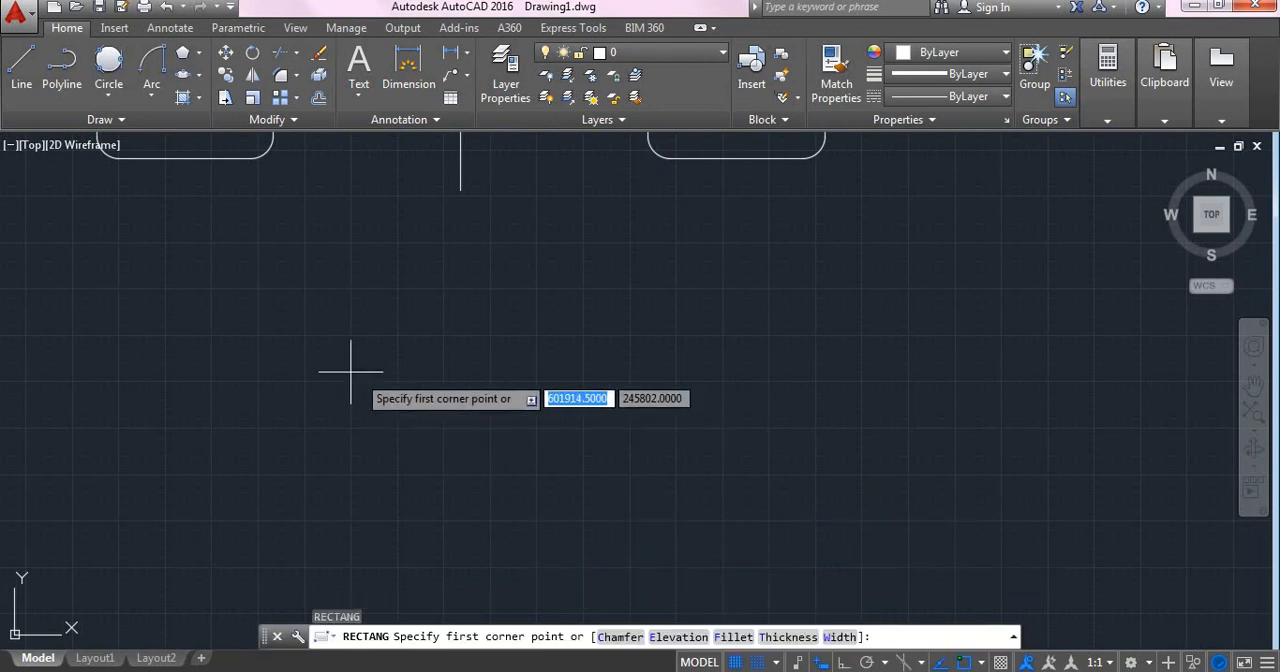
left_click(275, 337)
left_click(652, 489)
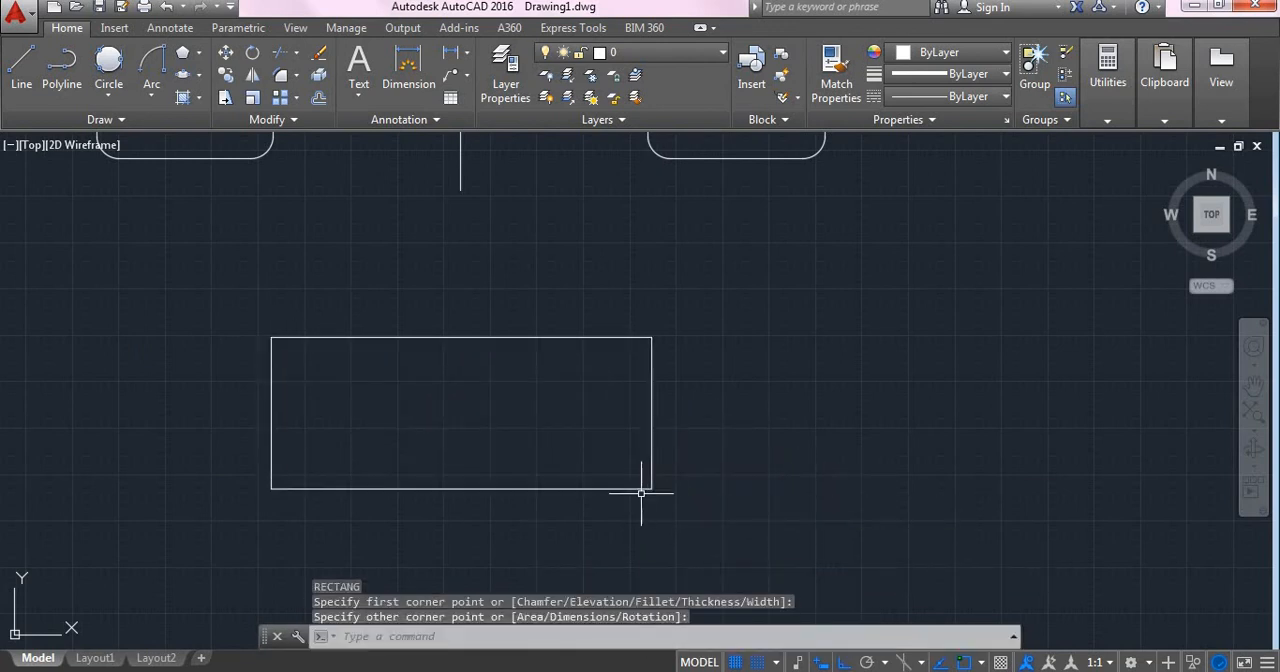
key("Escape")
key("Escape")
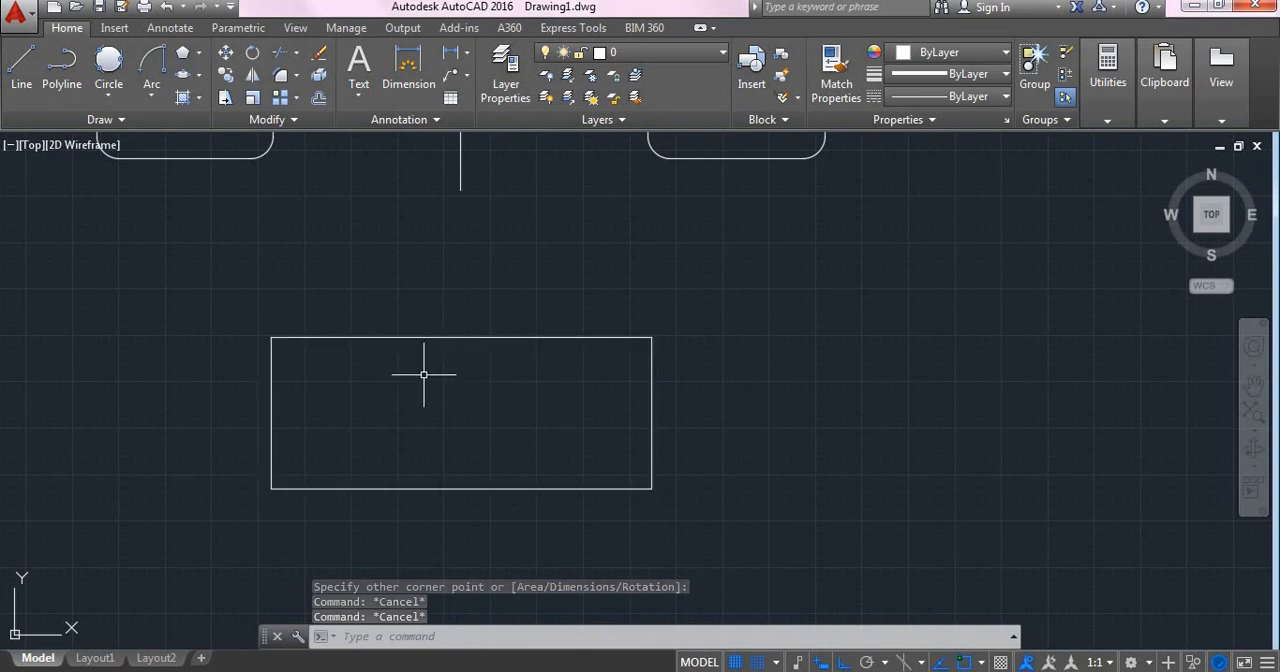
- Explode the new rectangle into separate lines and check its top and bottom edges by selecting them individually
left_click(479, 339)
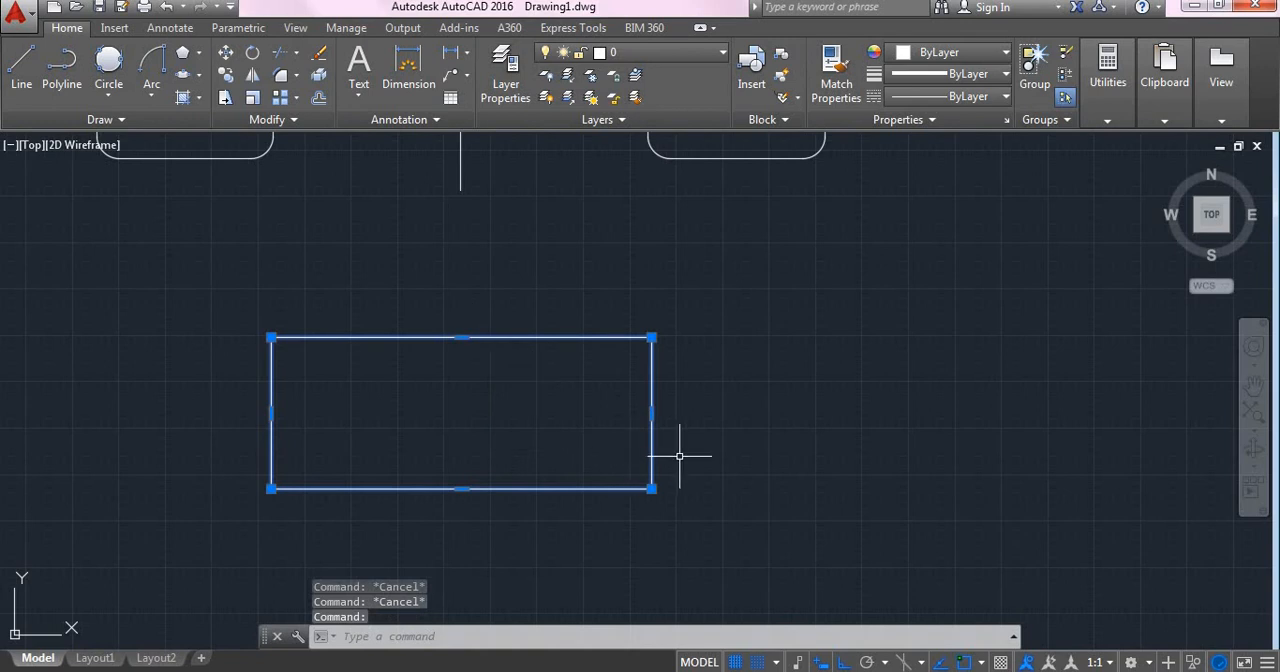
key("Escape")
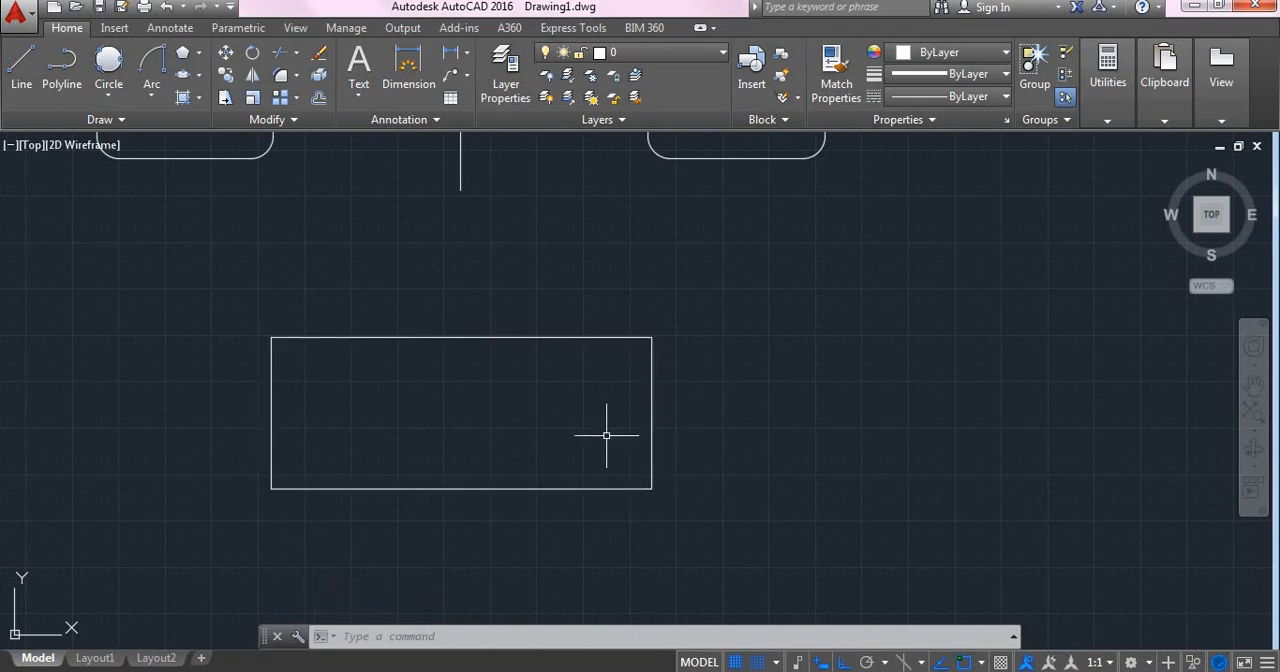
left_click(320, 80)
left_click(238, 303)
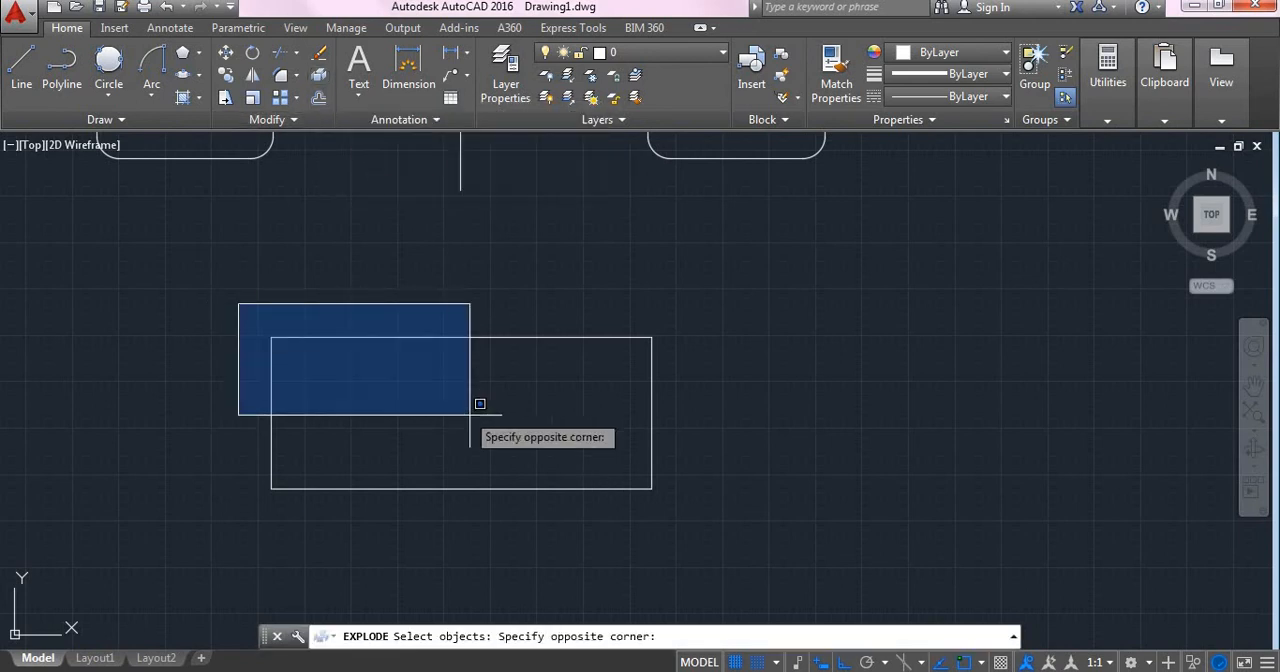
left_click(739, 537)
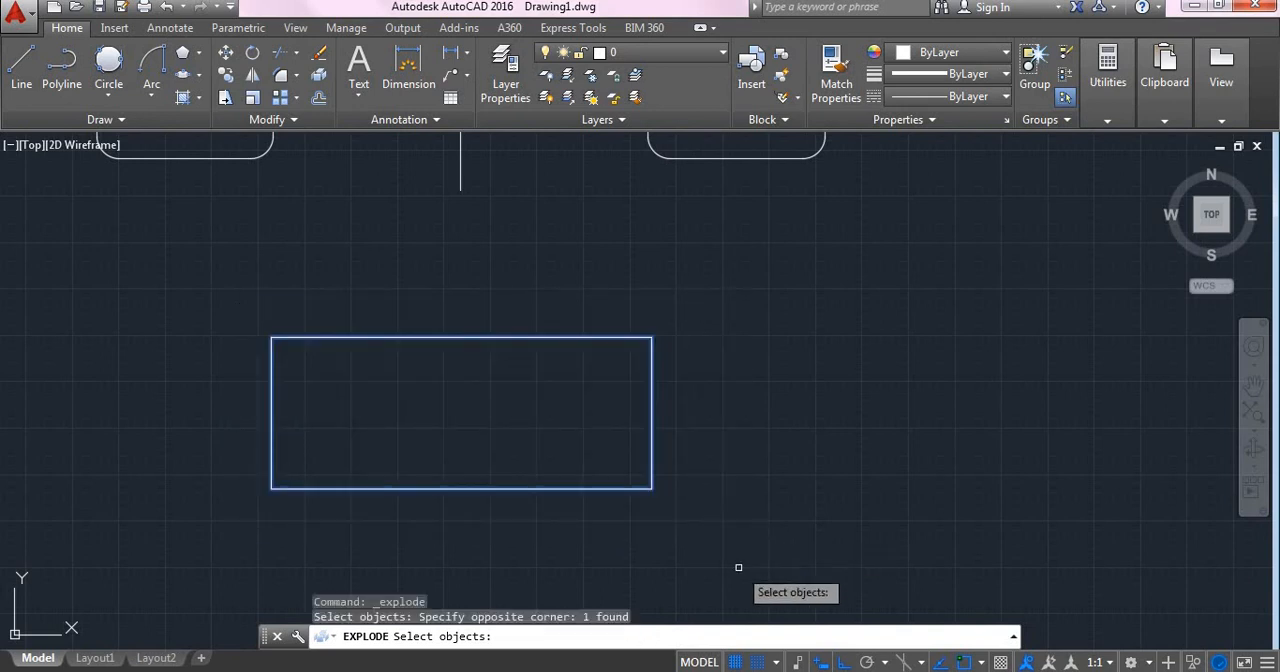
key("Return")
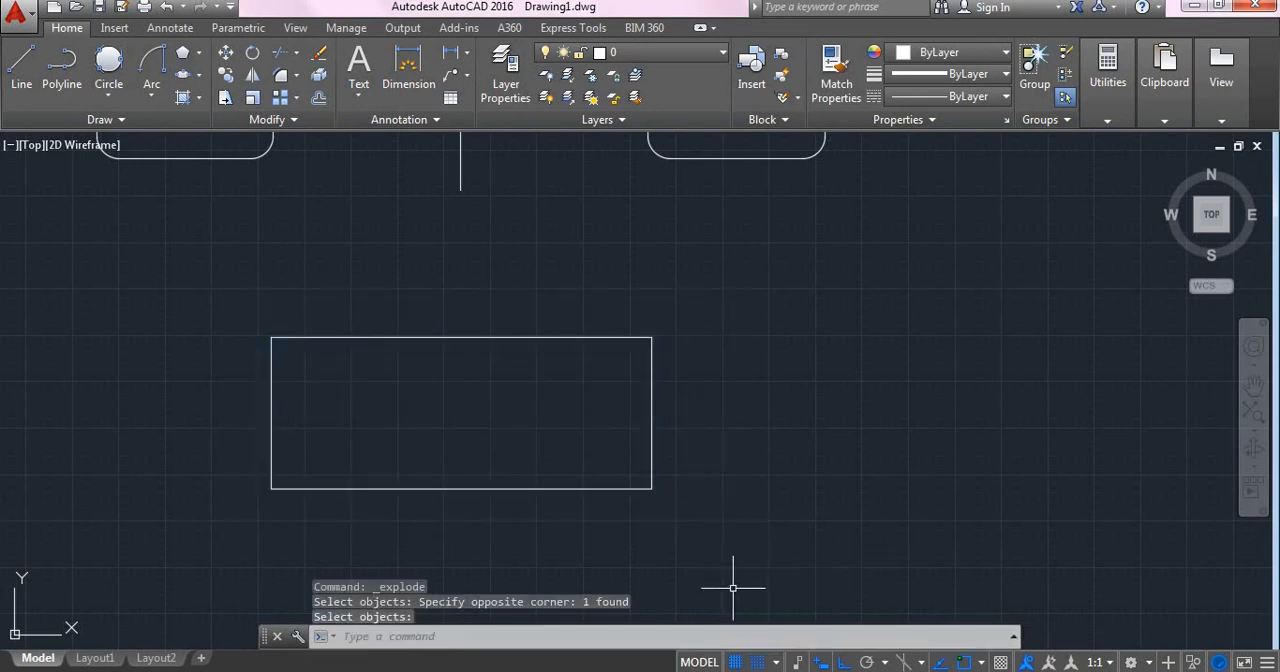
left_click(460, 338)
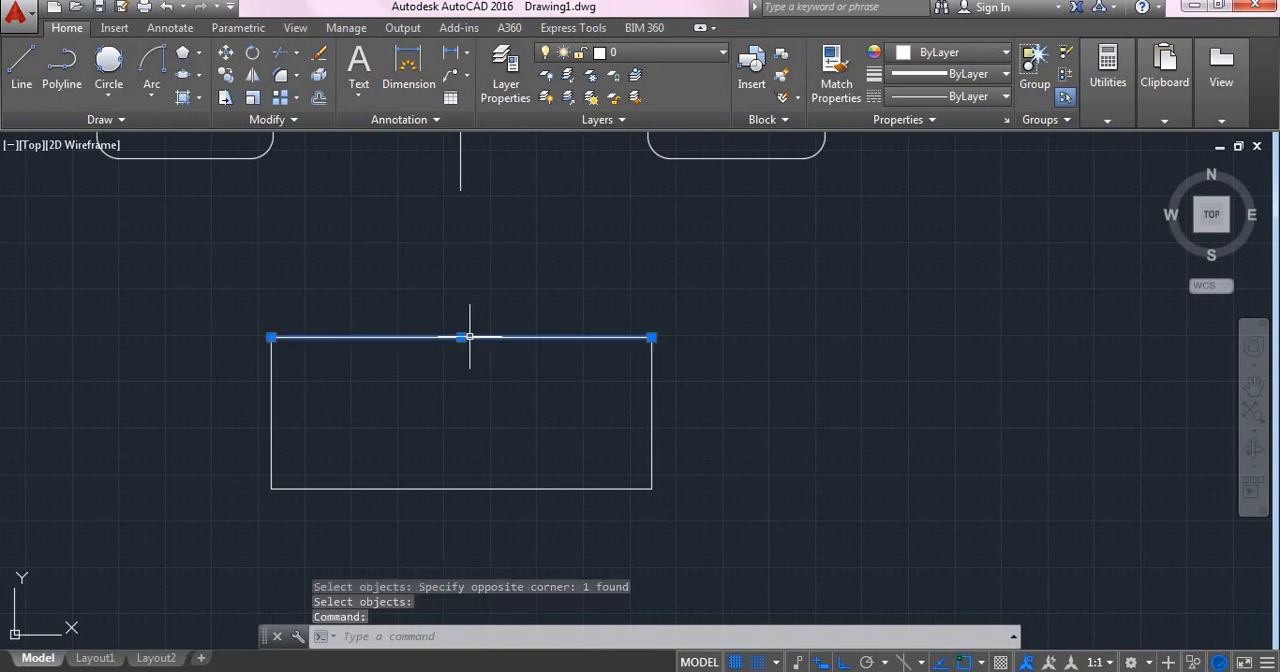
left_click(601, 487)
key("Escape")
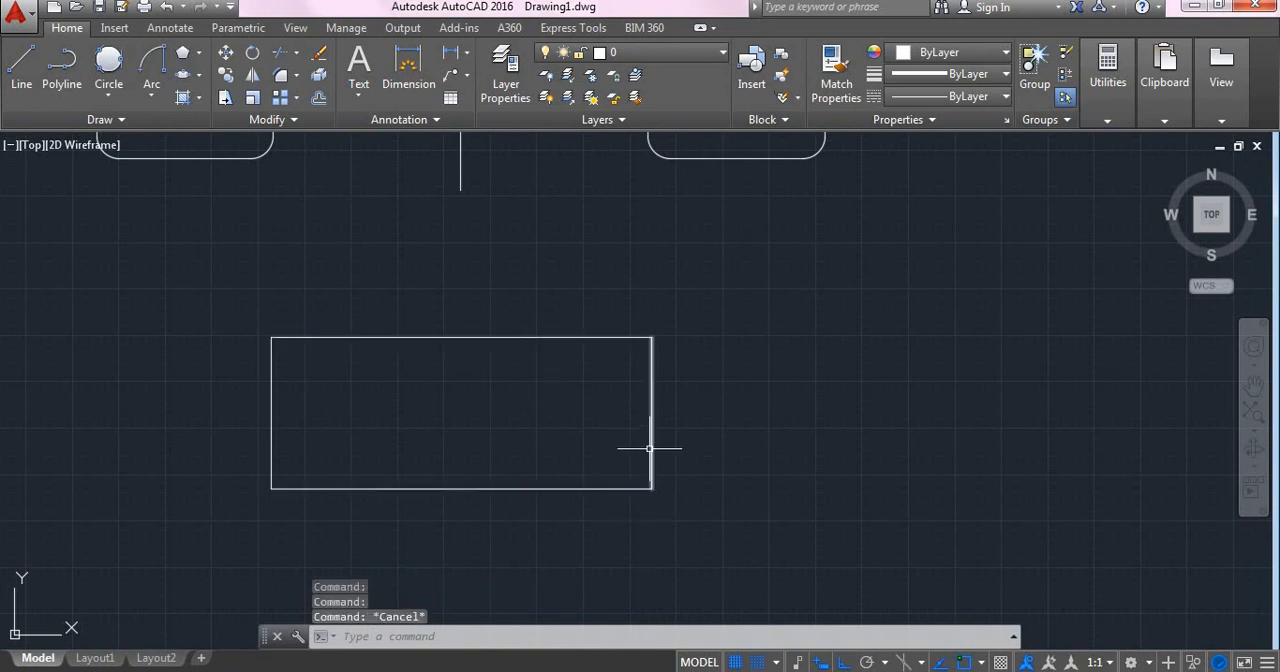
- Erase the top and bottom lines of the exploded rectangle
left_click(430, 330)
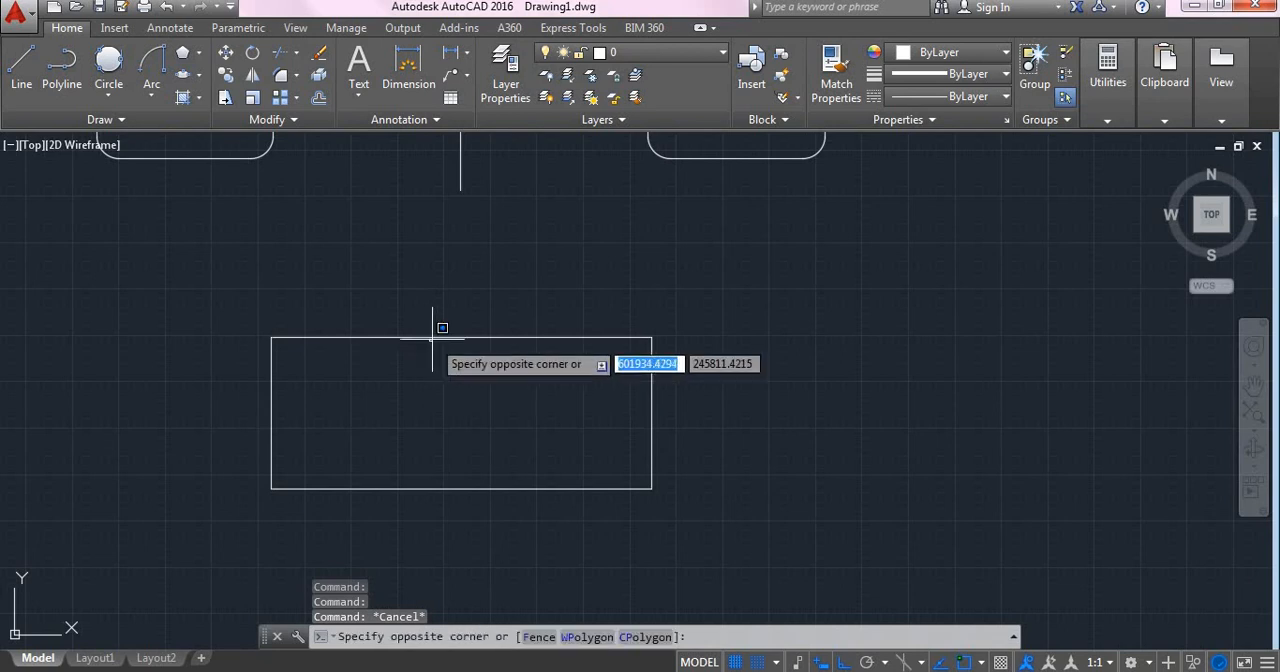
left_click(440, 337)
key("Delete")
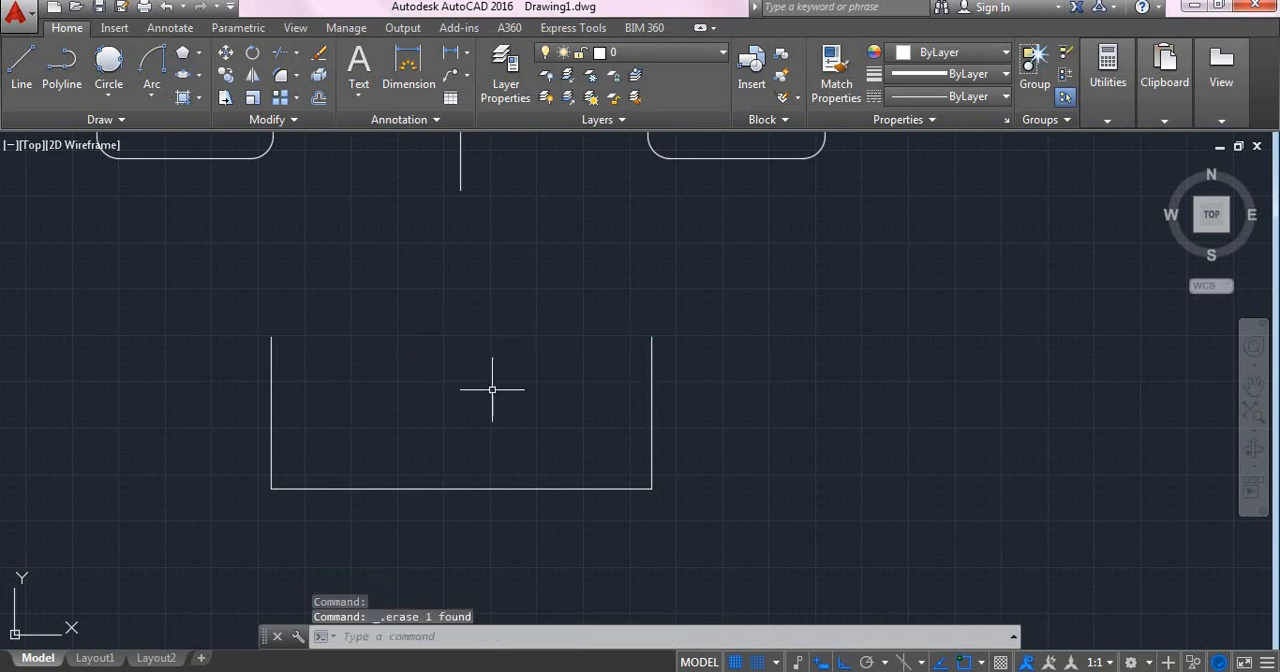
left_click(530, 489)
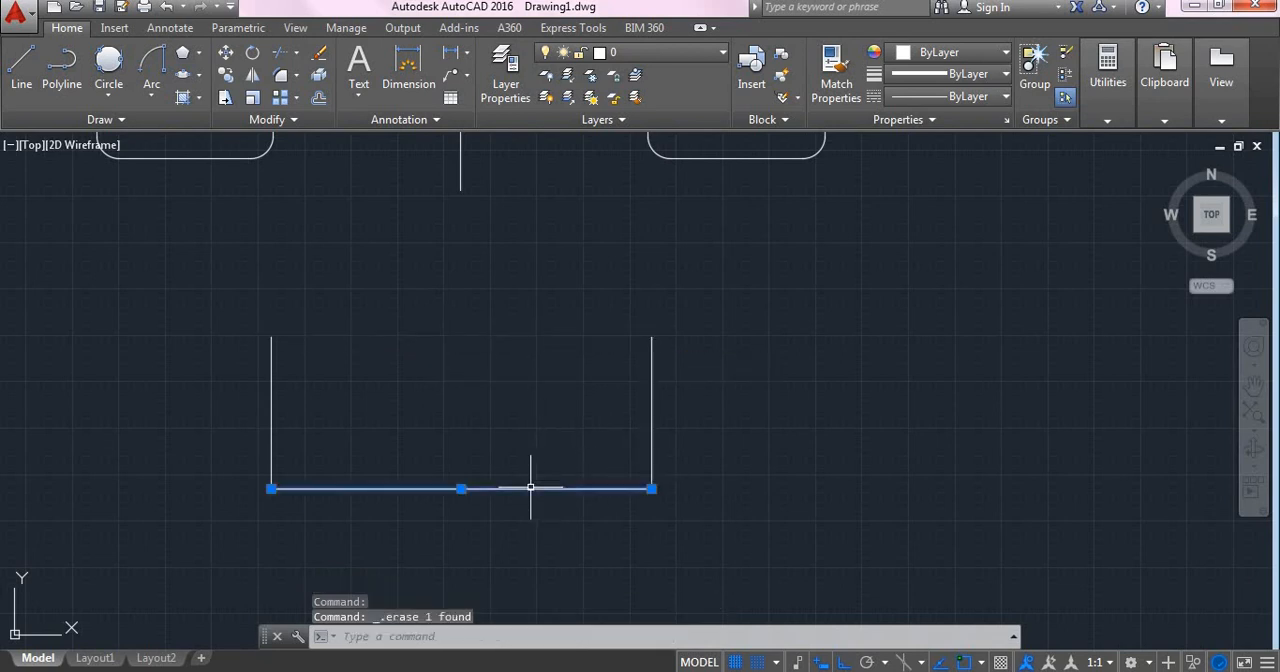
key("Delete")
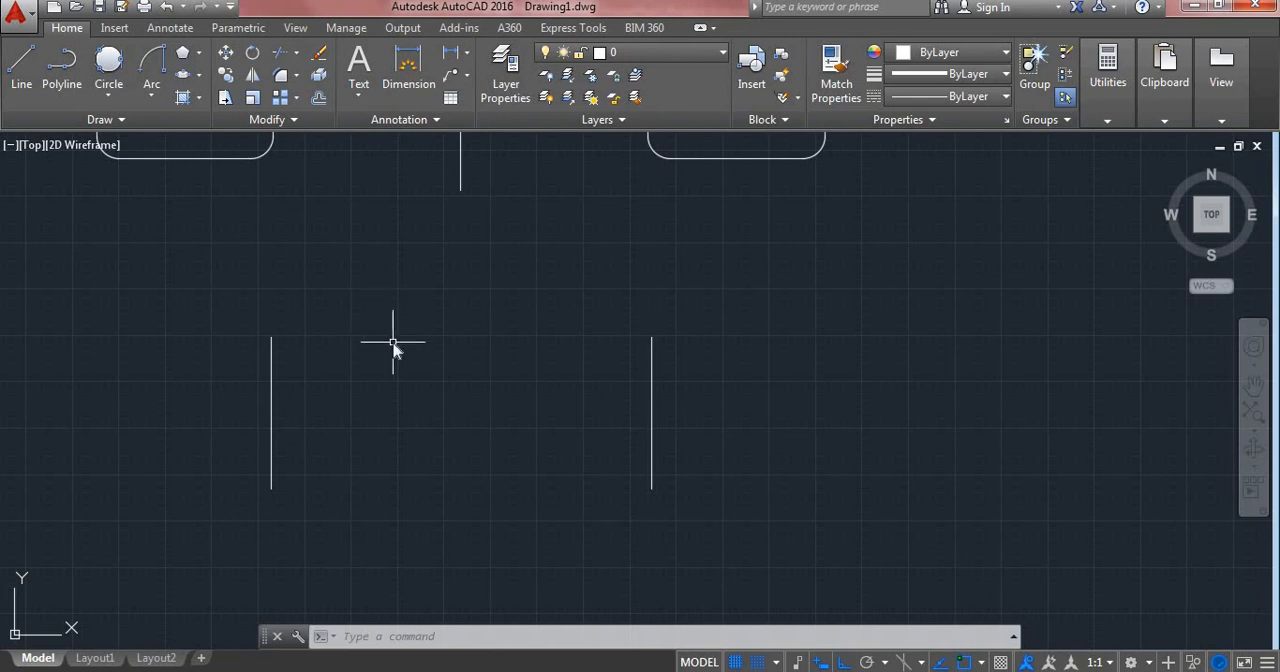
- Draw a stepped chain of five connected horizontal and vertical lines beside the right-hand vertical line, going up, right, down, right and up
type("LN")
key("BackSpace")
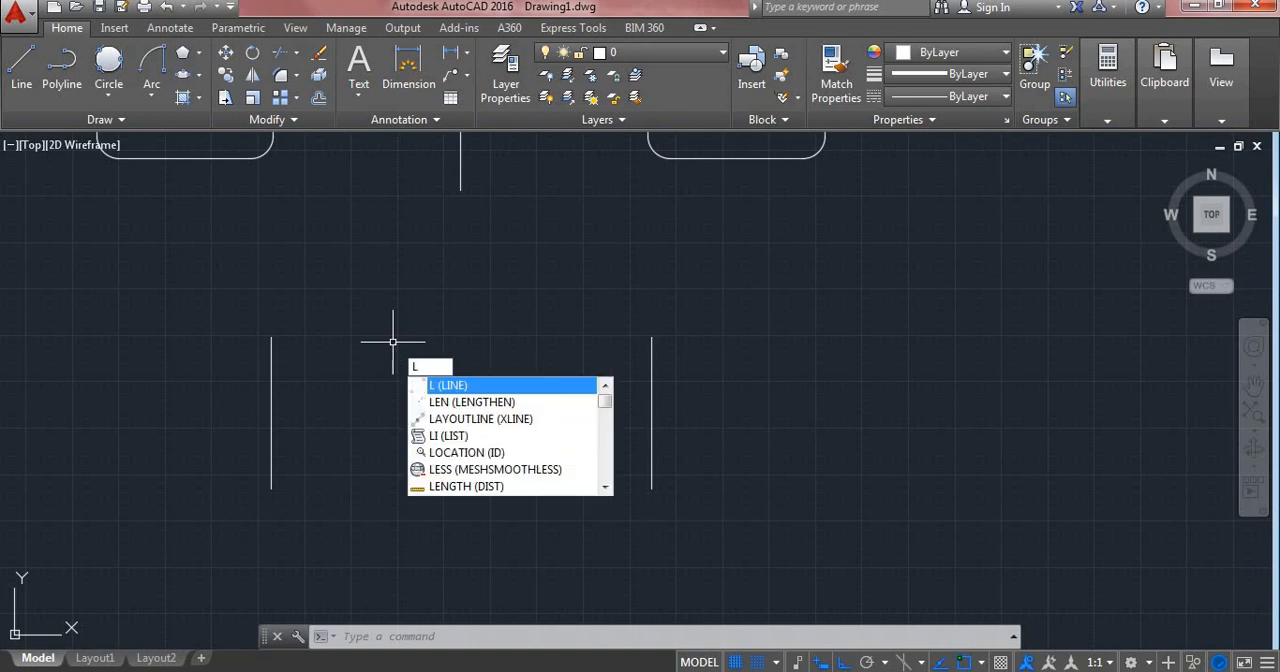
key("Return")
left_click(751, 452)
left_click(751, 312)
left_click(855, 312)
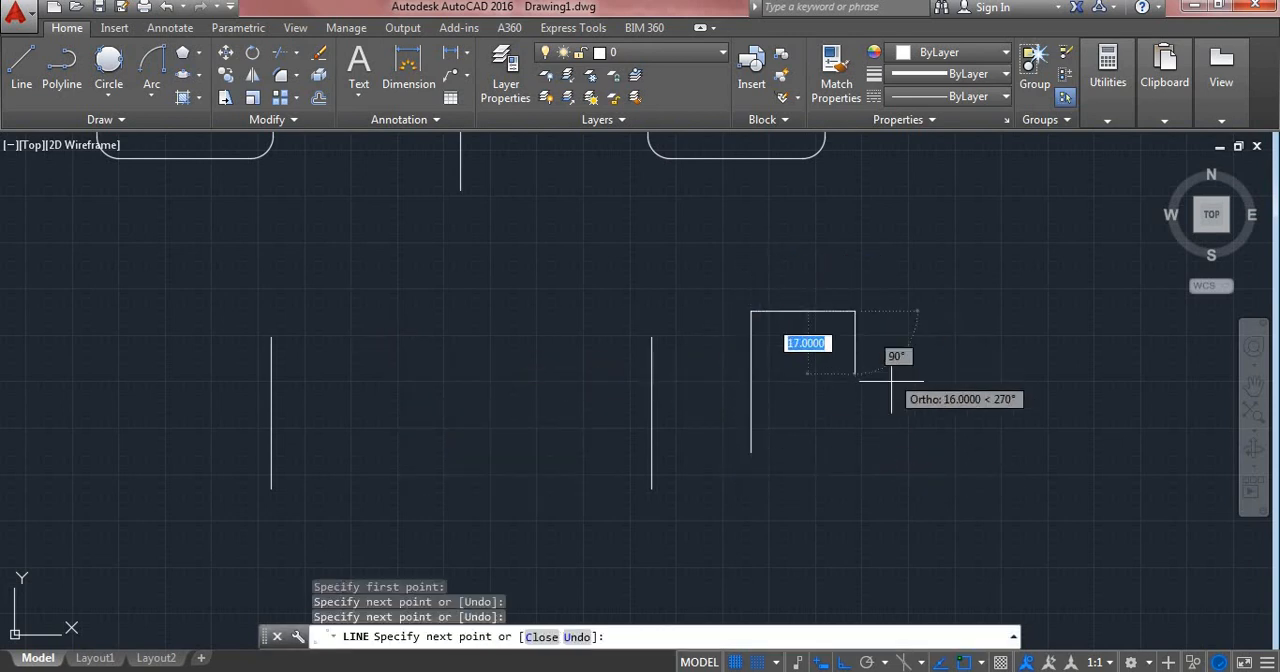
left_click(855, 394)
left_click(997, 394)
left_click(984, 241)
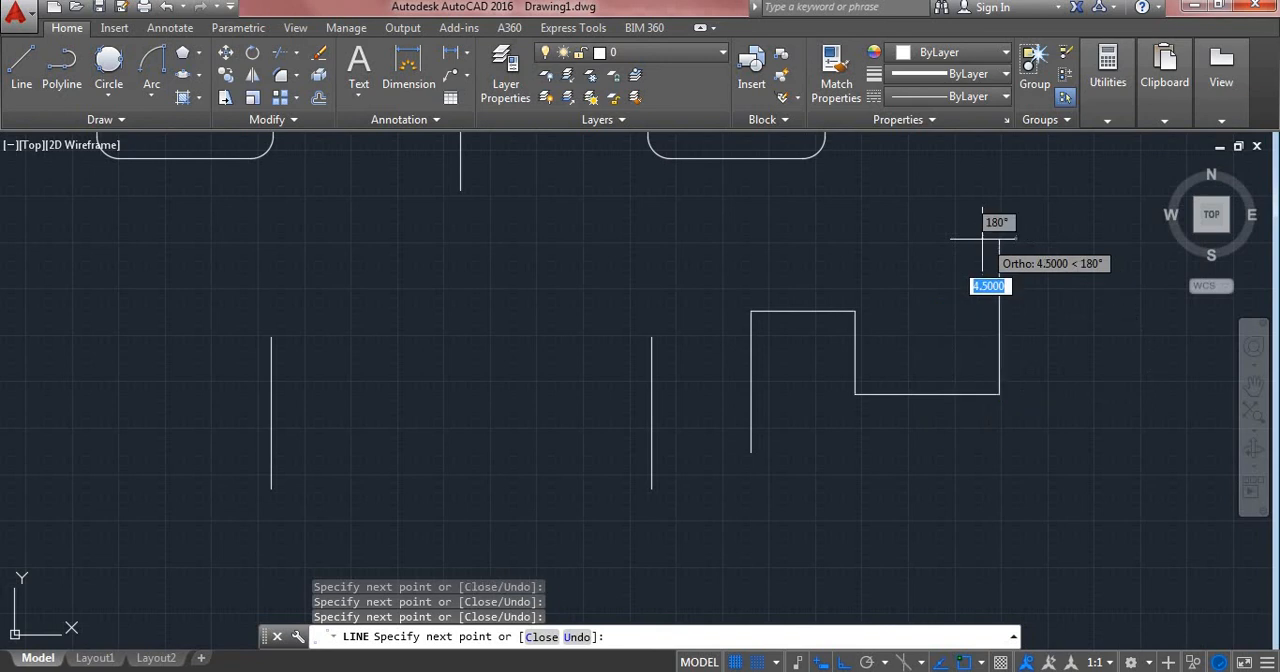
key("Escape")
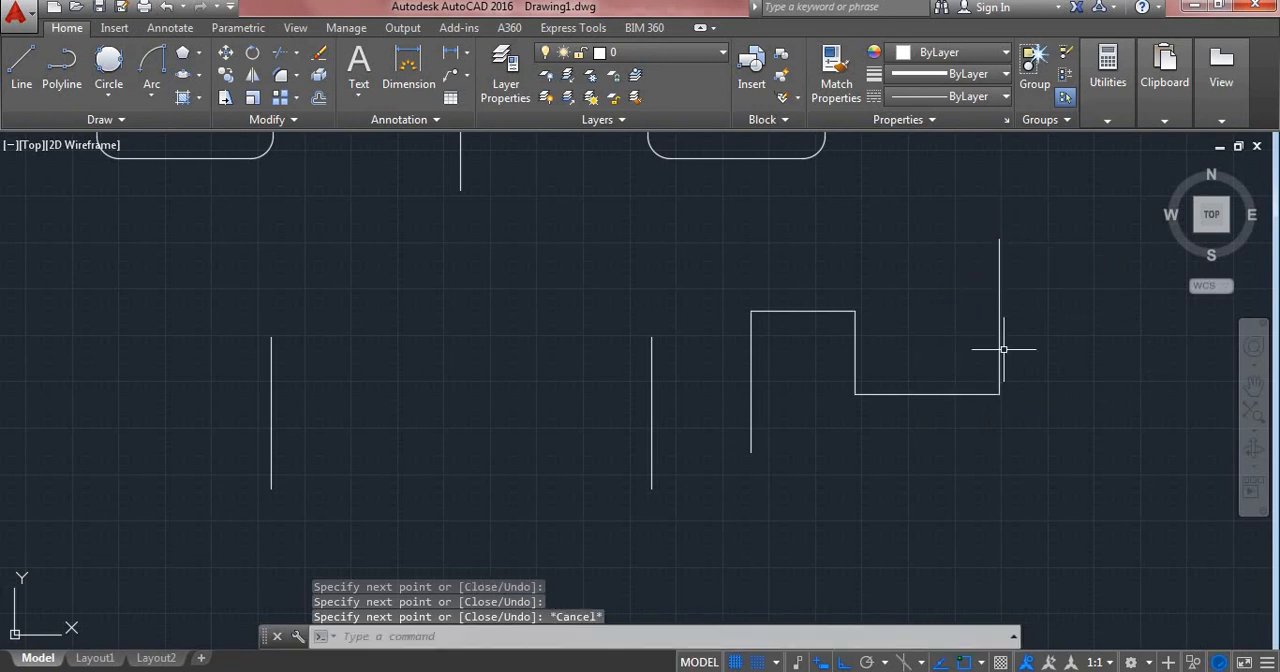
- Examine the first three segments of the stepped chain by selecting them individually, and clear the selection
left_click(751, 380)
left_click(782, 312)
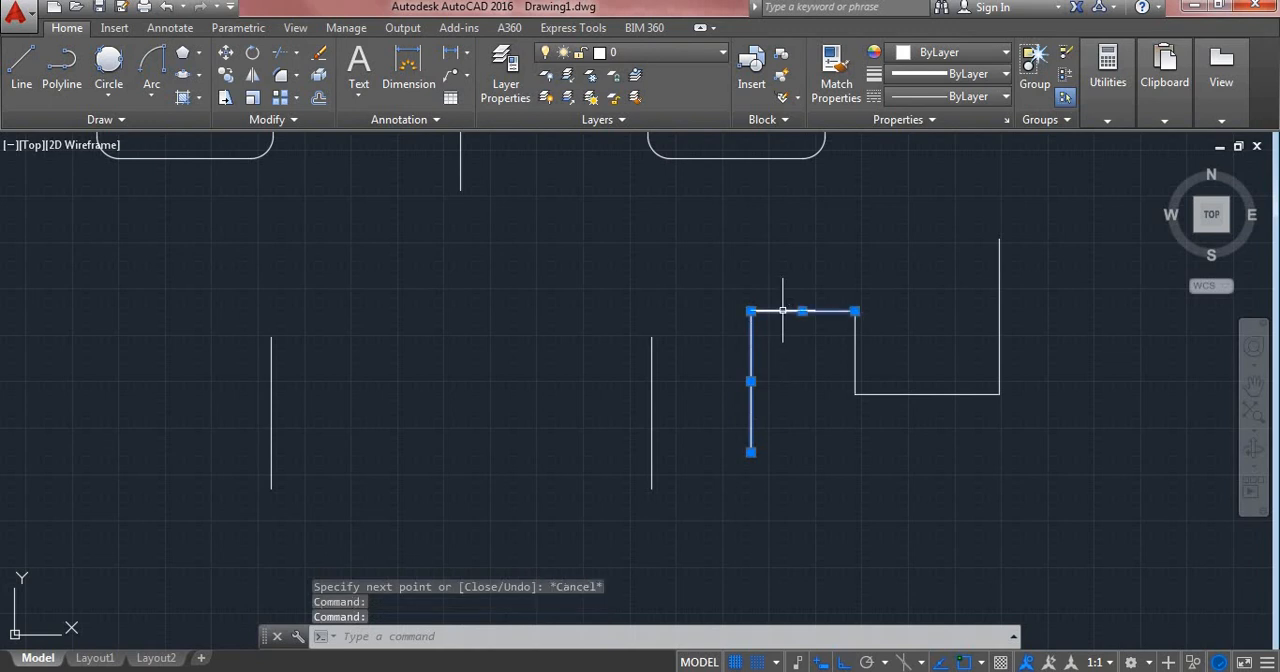
left_click(857, 350)
left_click(854, 396)
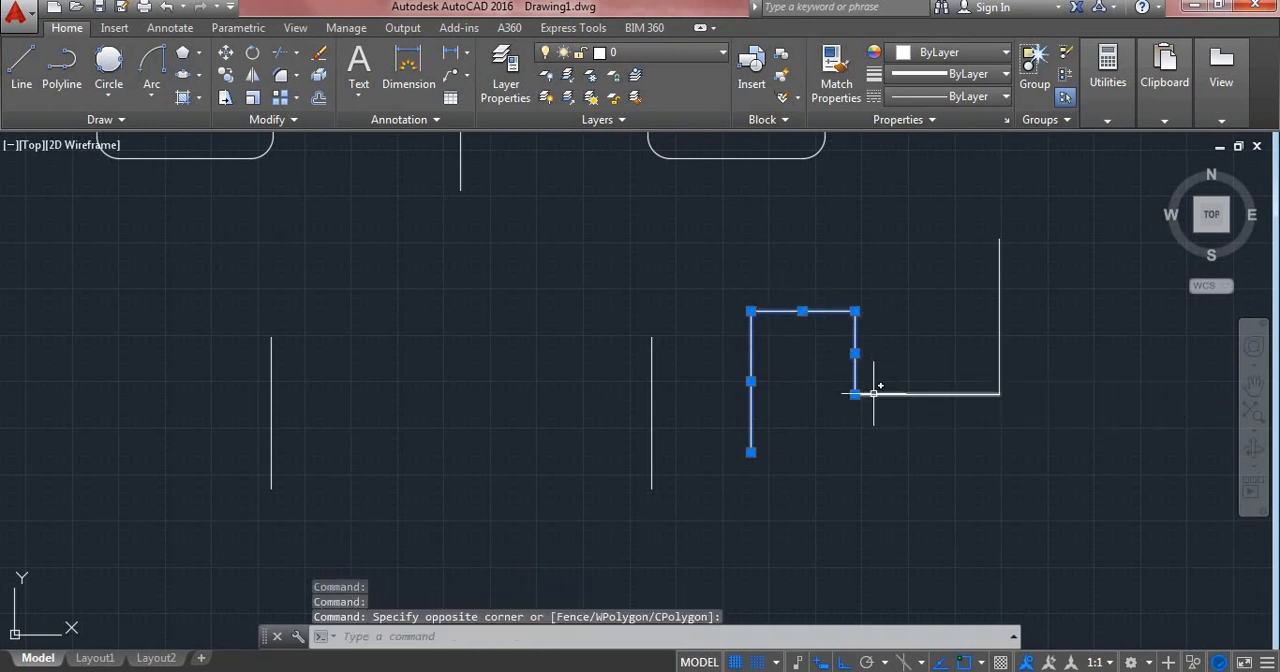
key("Escape")
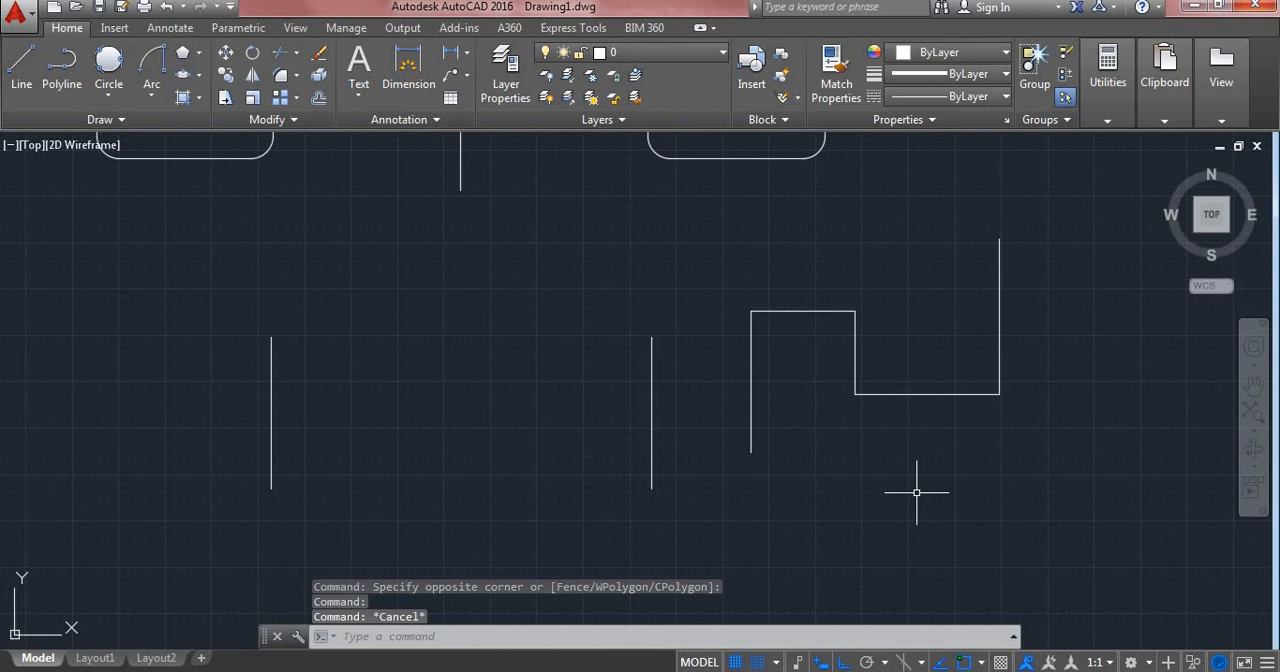
- Join all five segments of the stepped chain into one polyline and select it to check the result
type("JOIN")
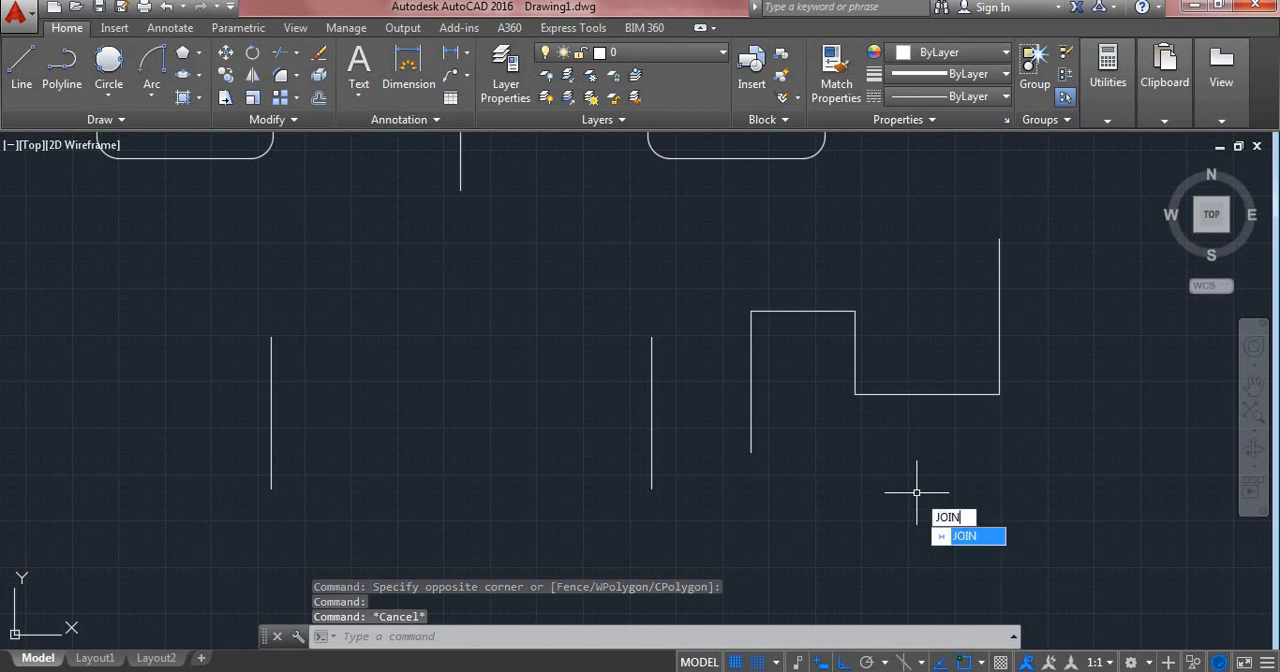
key("Return")
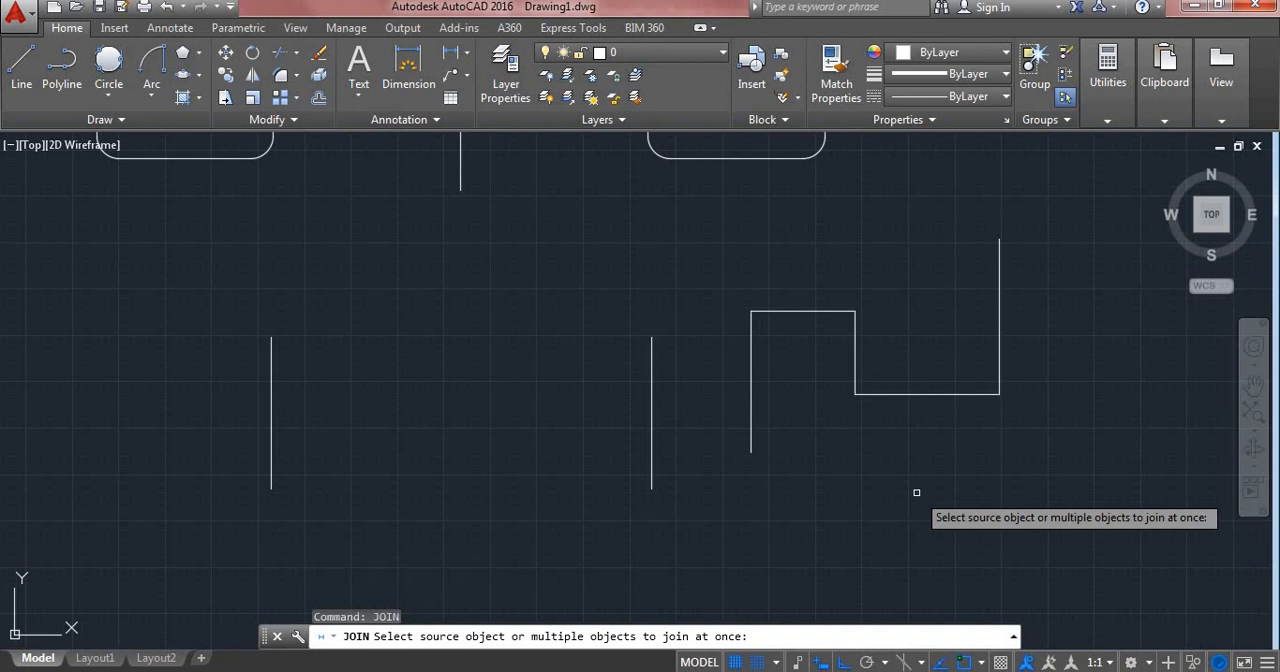
left_click(691, 181)
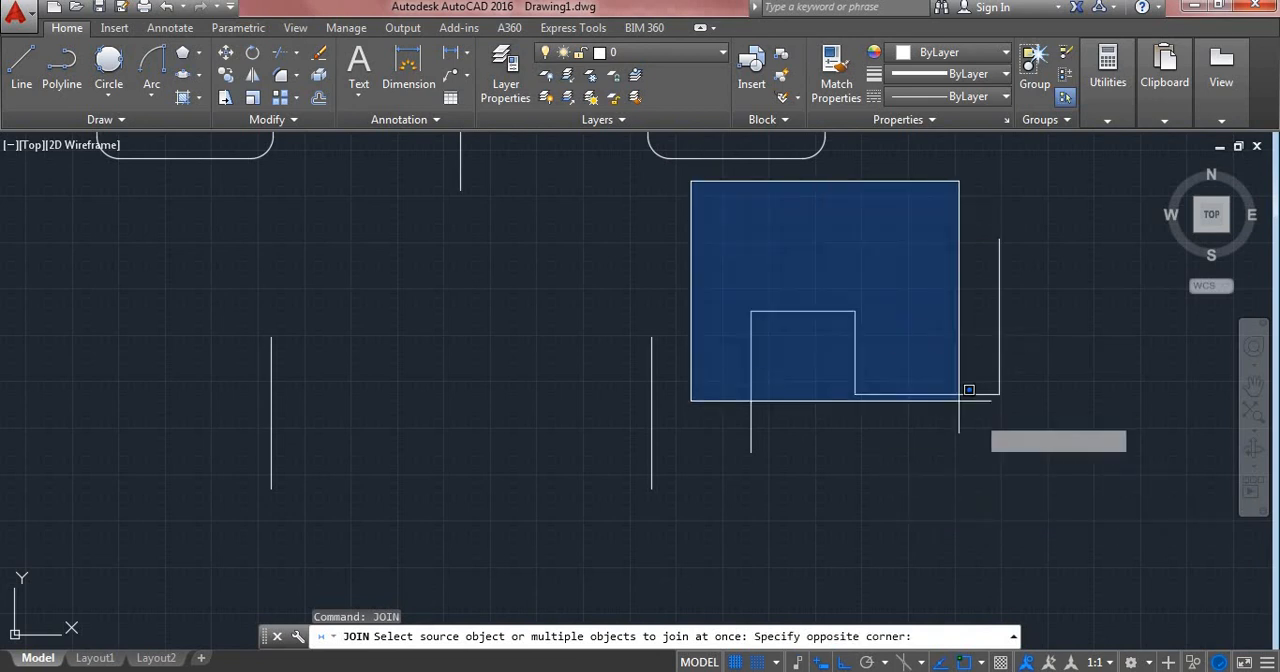
left_click(1090, 489)
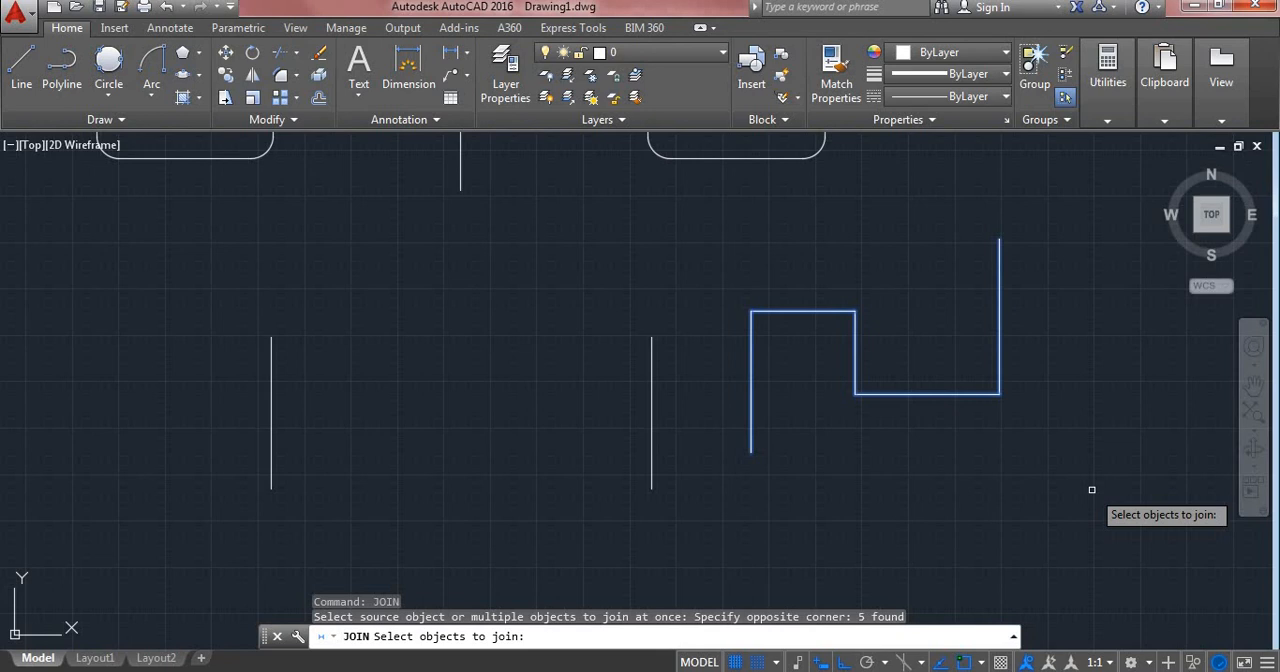
key("Return")
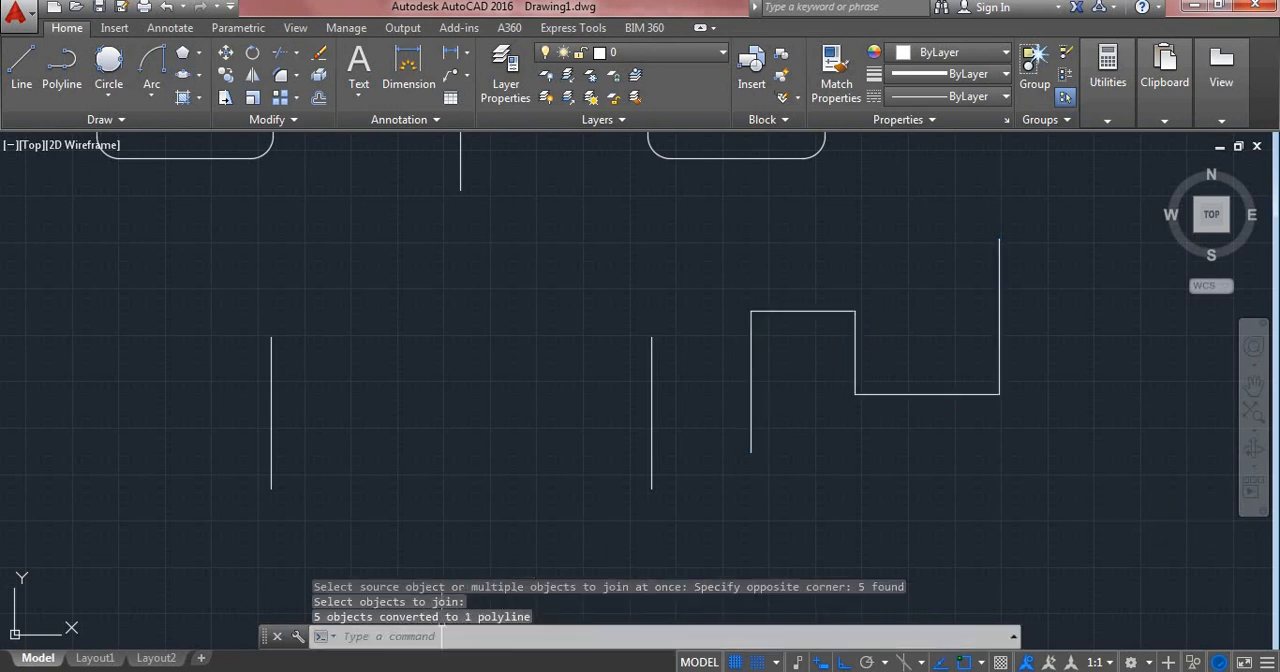
left_click(997, 393)
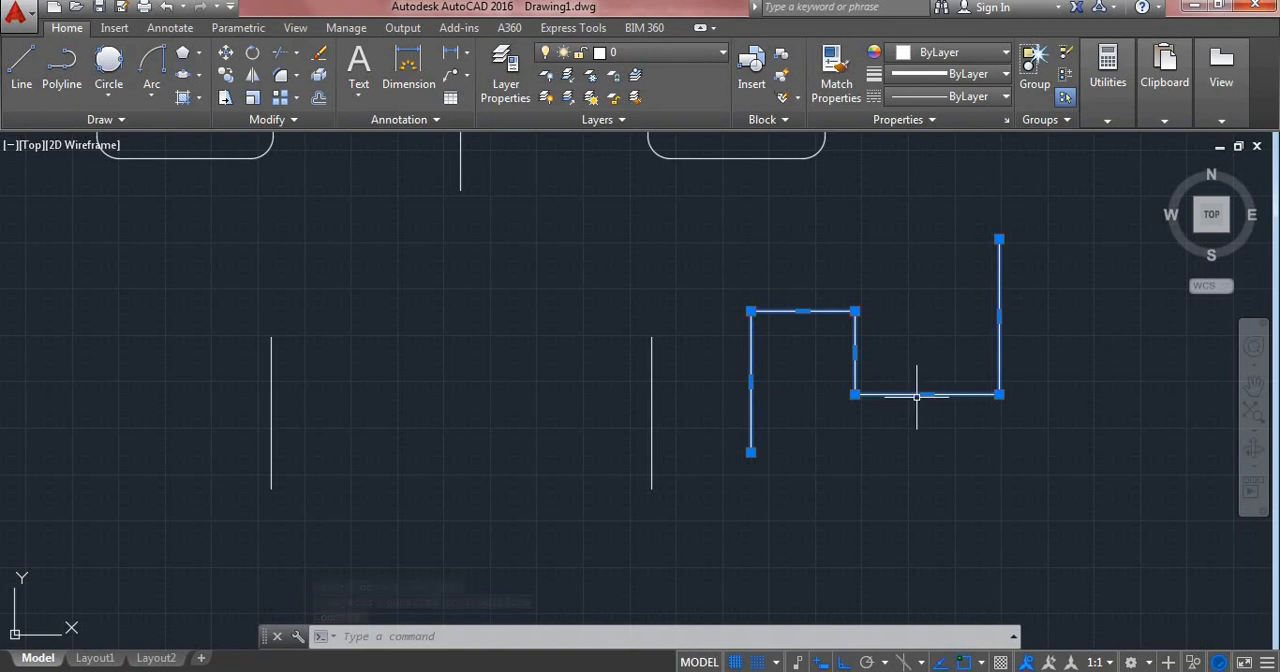
- Clear the polyline selection and draw a long horizontal line below the two vertical lines and the stepped polyline
key("Escape")
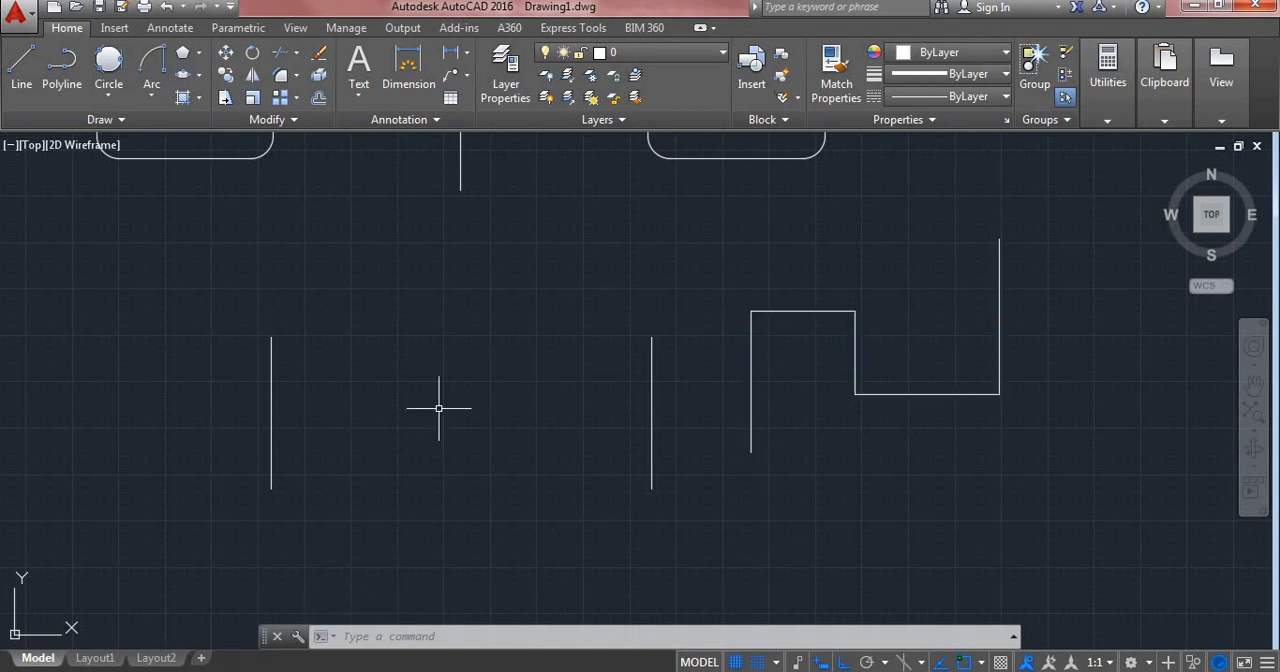
type("l")
key("Return")
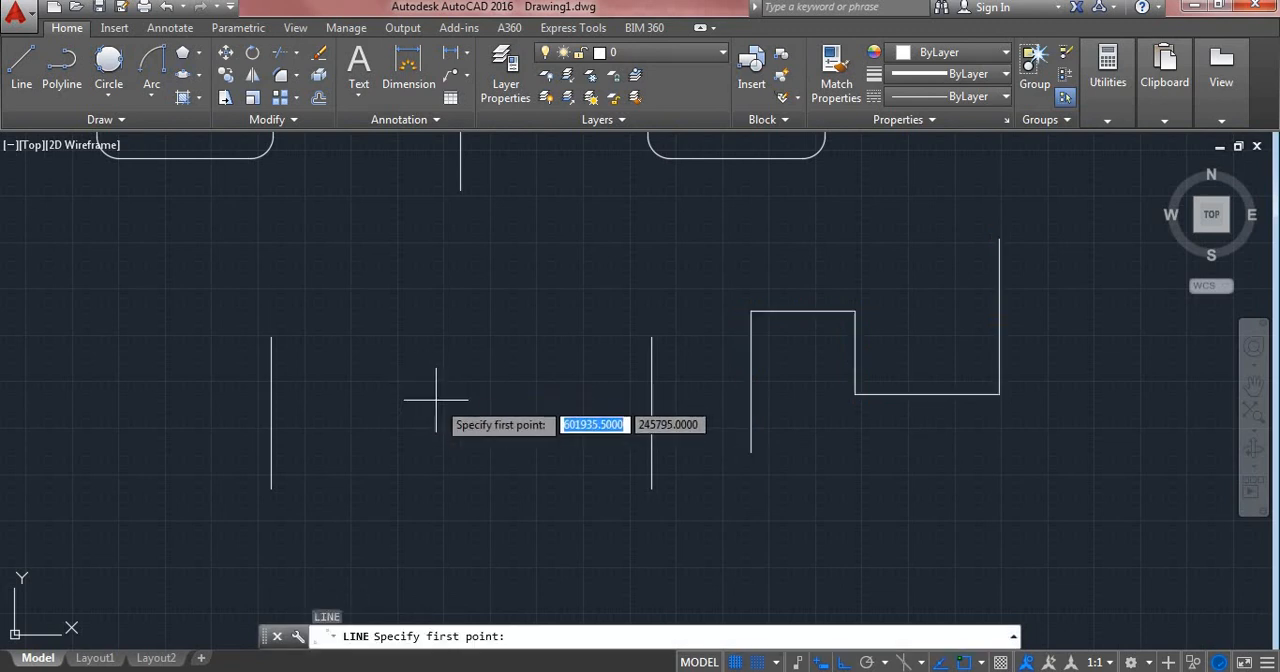
left_click(436, 561)
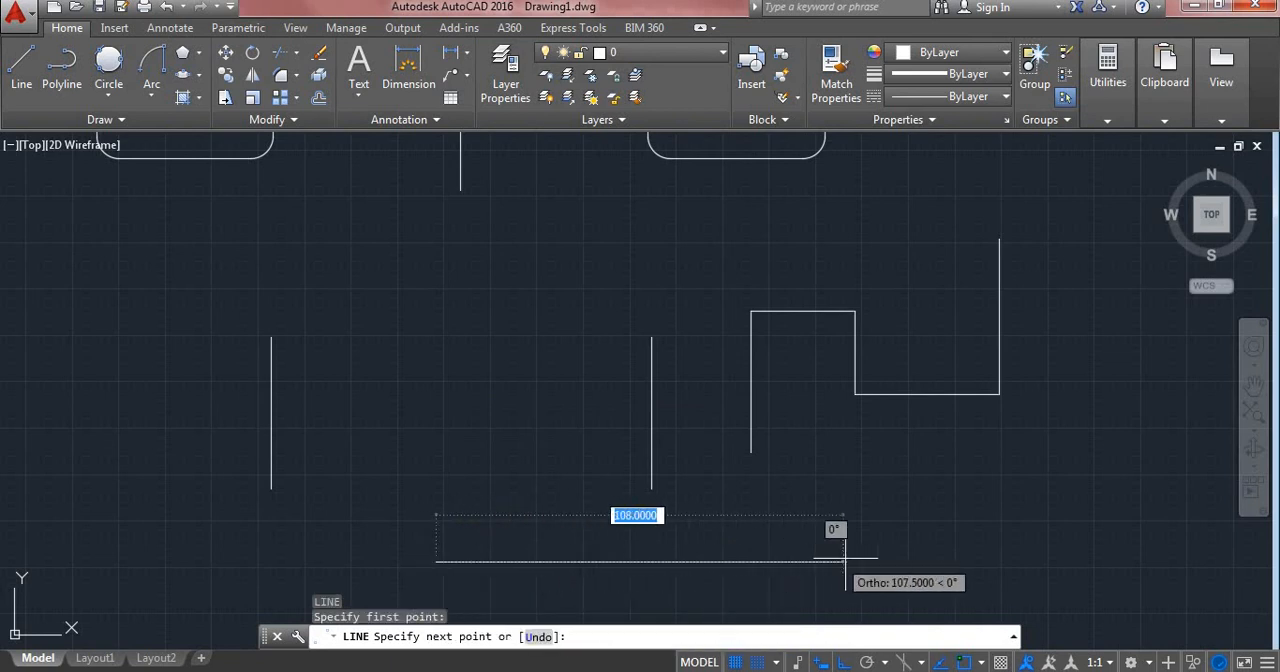
left_click(970, 550)
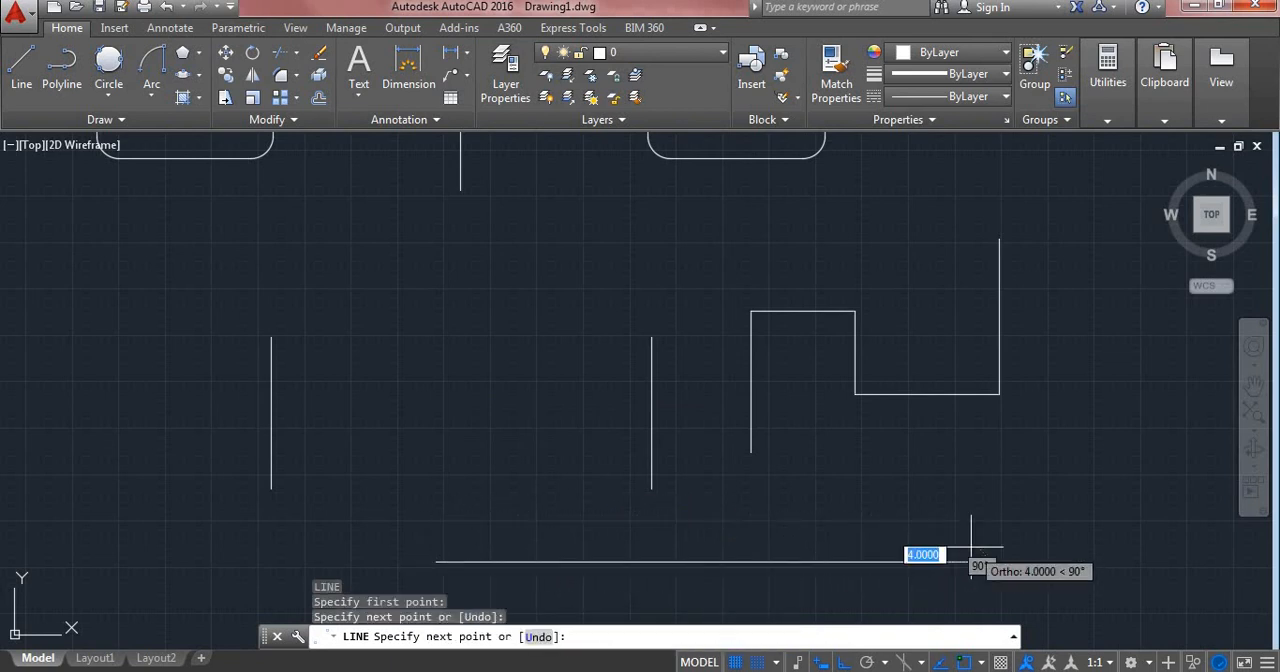
key("Escape")
- Break the long horizontal line, removing the portion from about one-fifth of its length from the left end to just past its midpoint
mouse_move(970, 550)
middle_mouse_down()
mouse_move(923, 389)
mouse_move(942, 343)
middle_mouse_up()
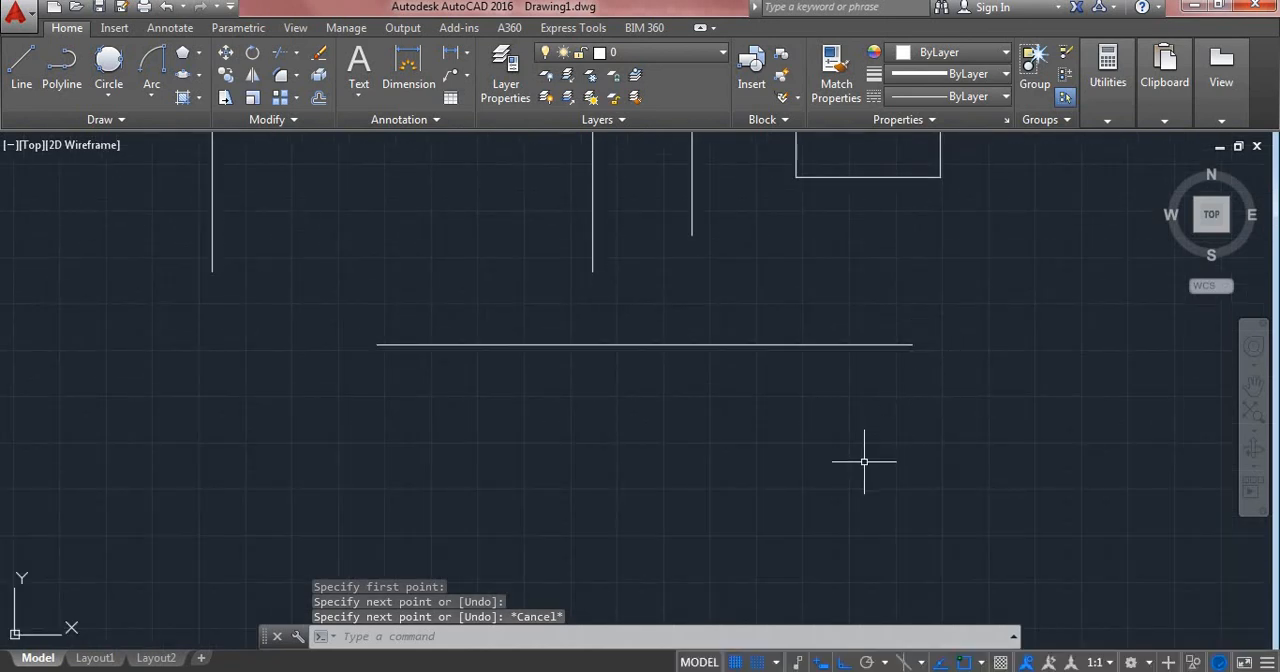
left_click(318, 312)
key("Escape")
type("BREAK")
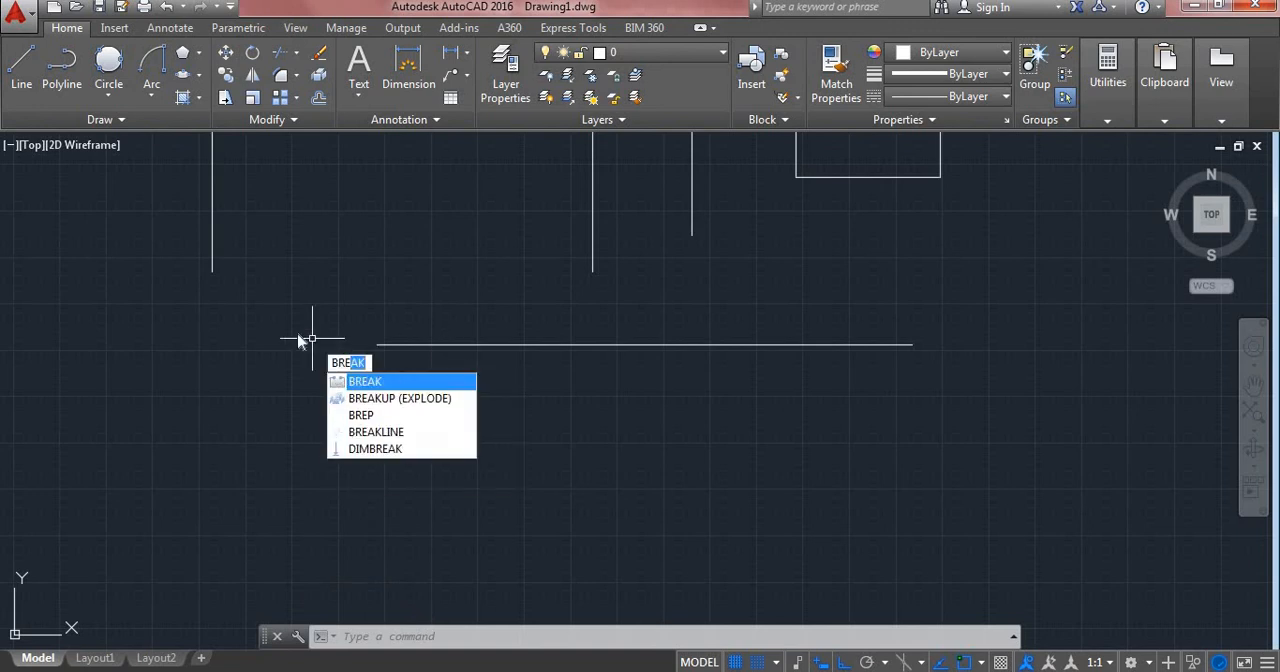
key("Return")
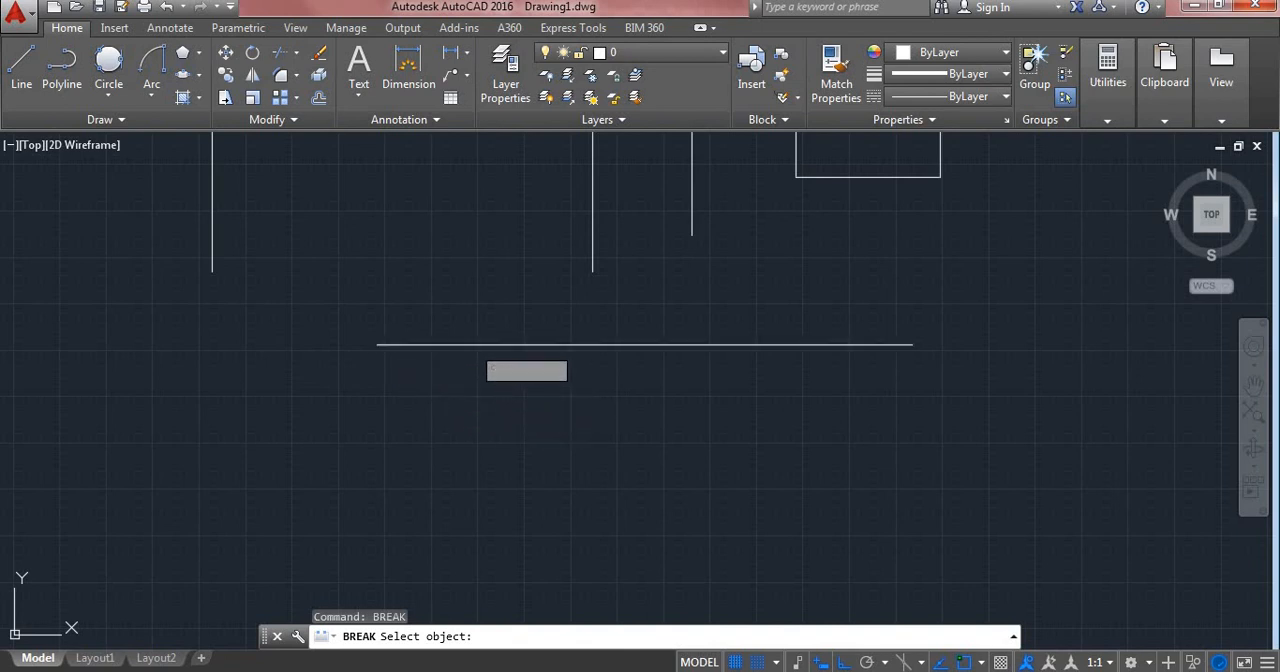
left_click(480, 346)
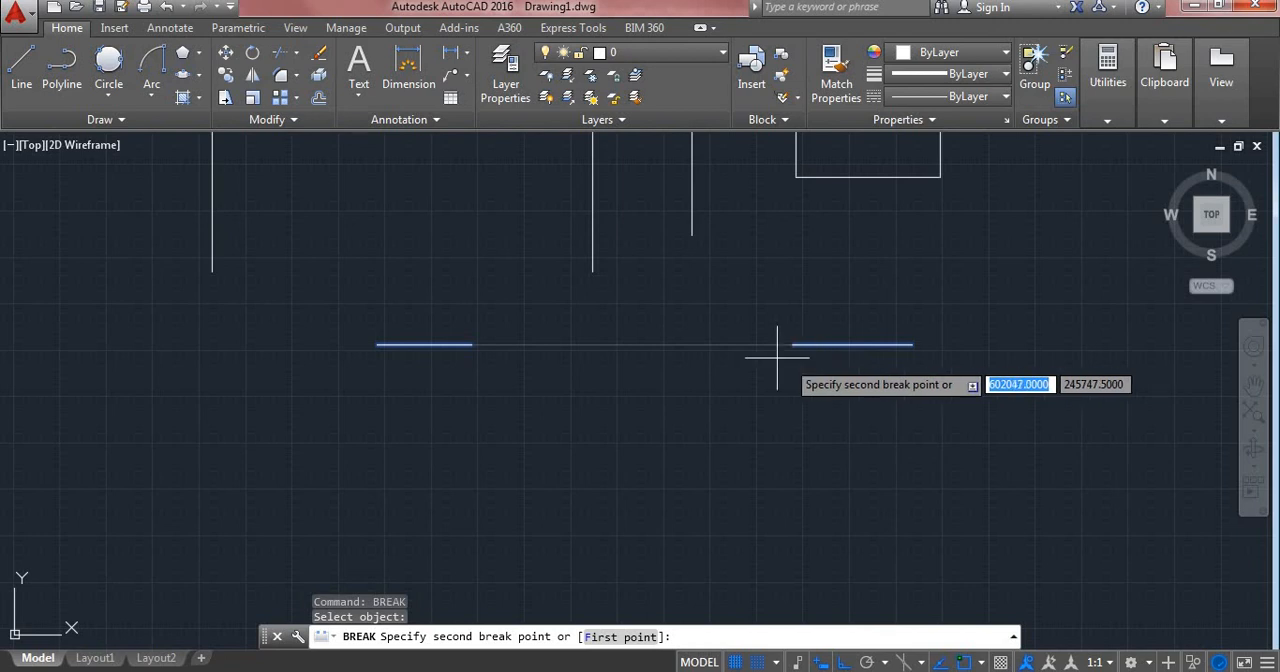
left_click(660, 345)
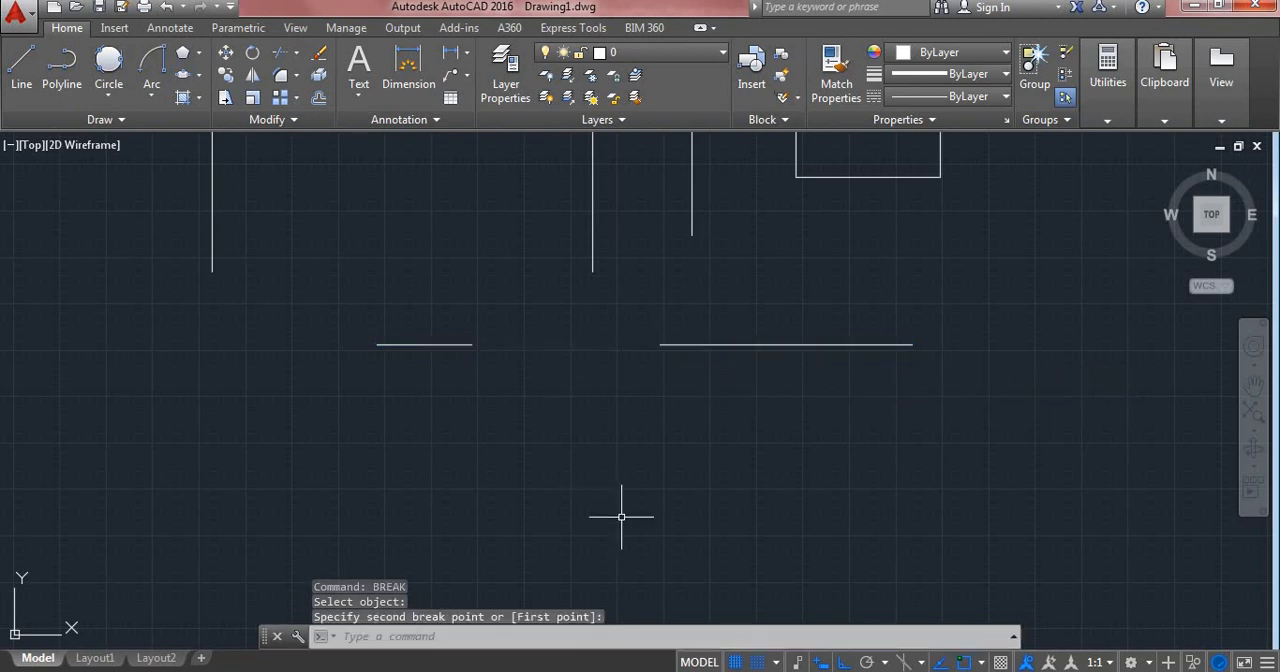